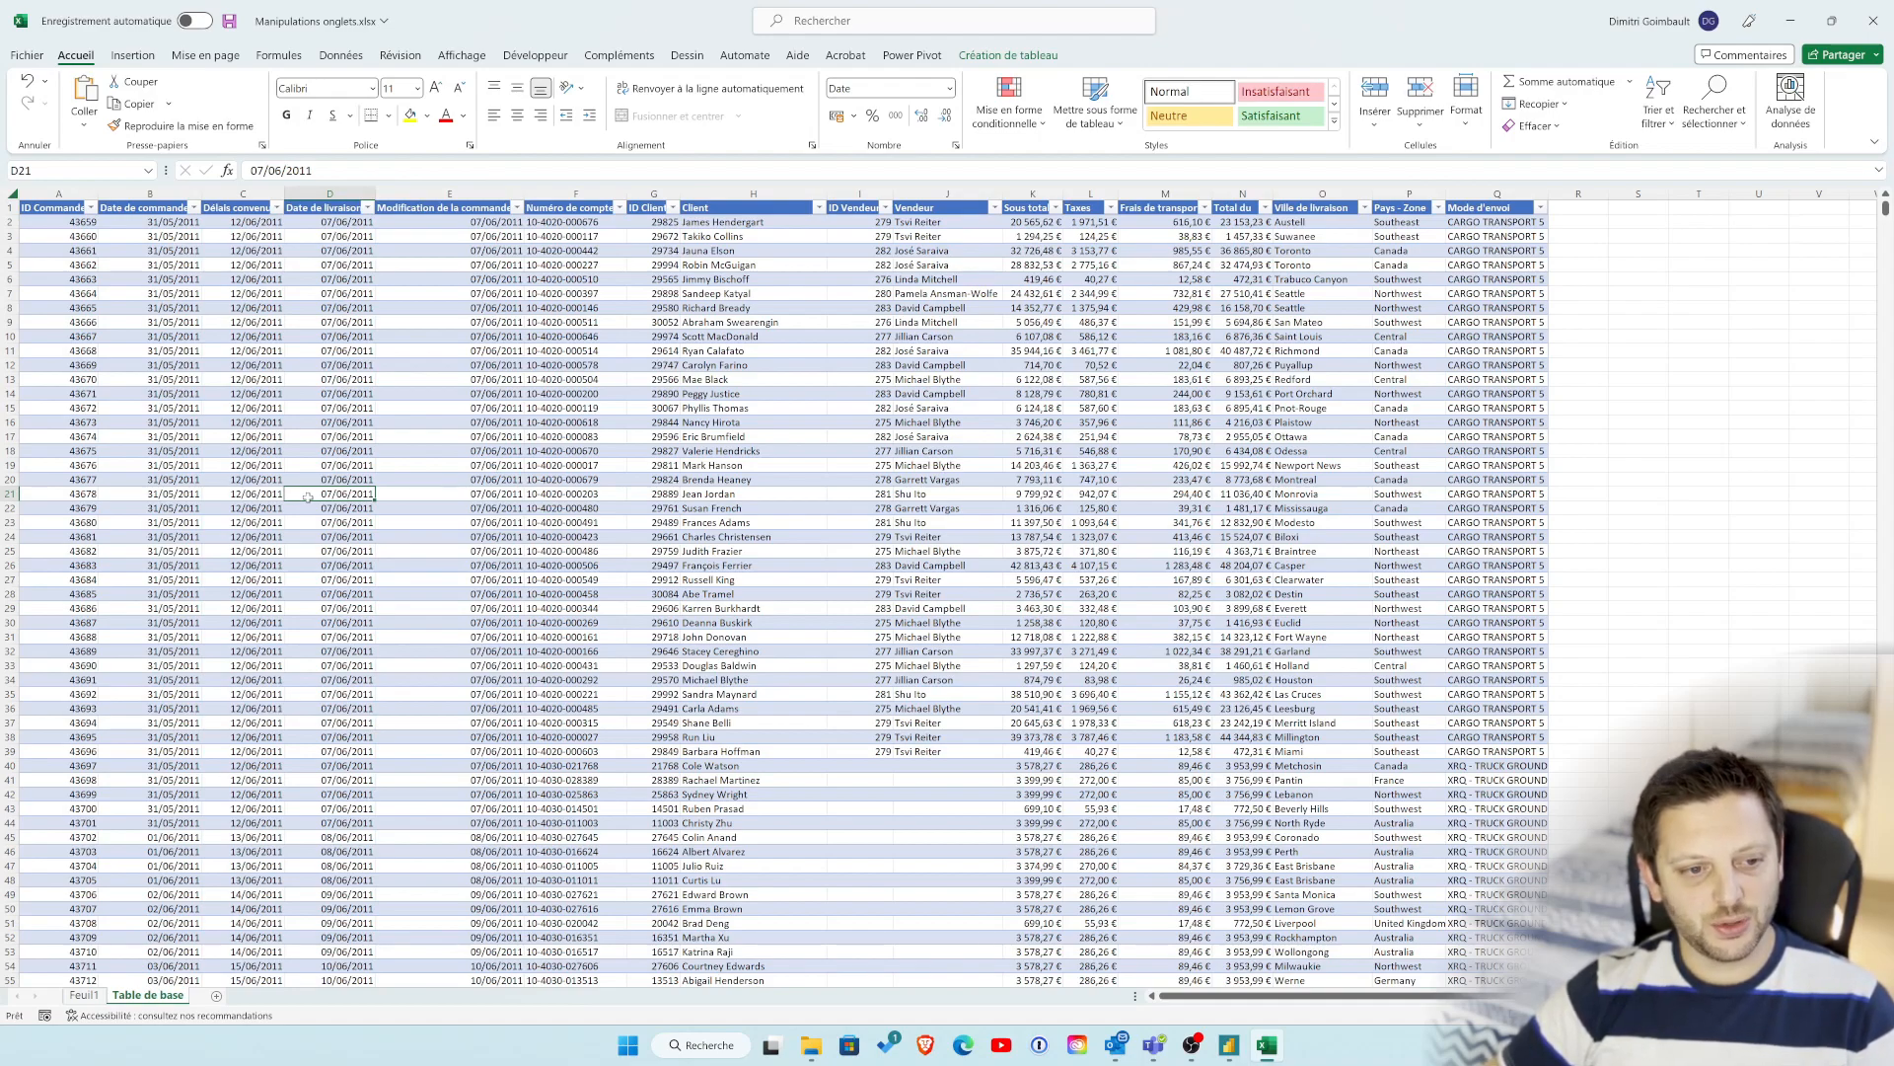
# Step: Create a new blank workbook alongside Manipulations onglets.xlsx
pyautogui.click(303, 406)
pyautogui.click(30, 57)
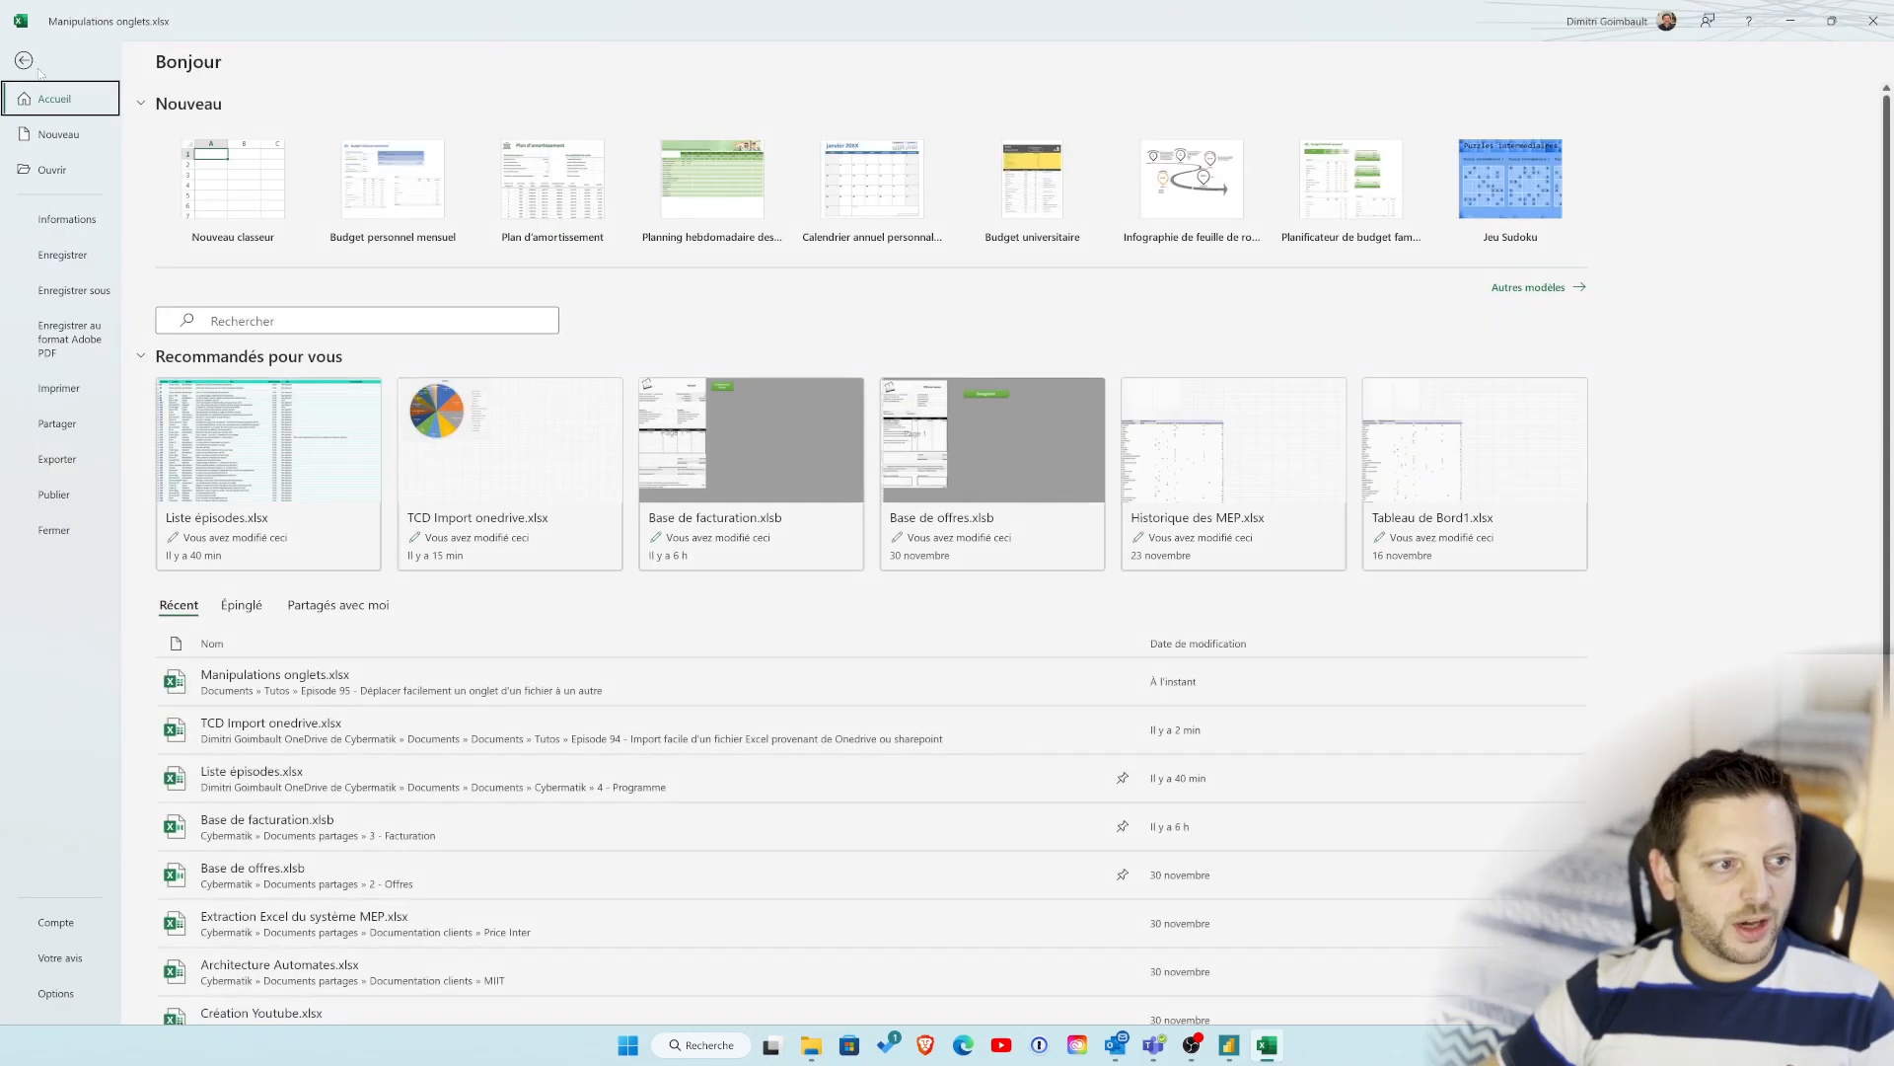
pyautogui.click(59, 136)
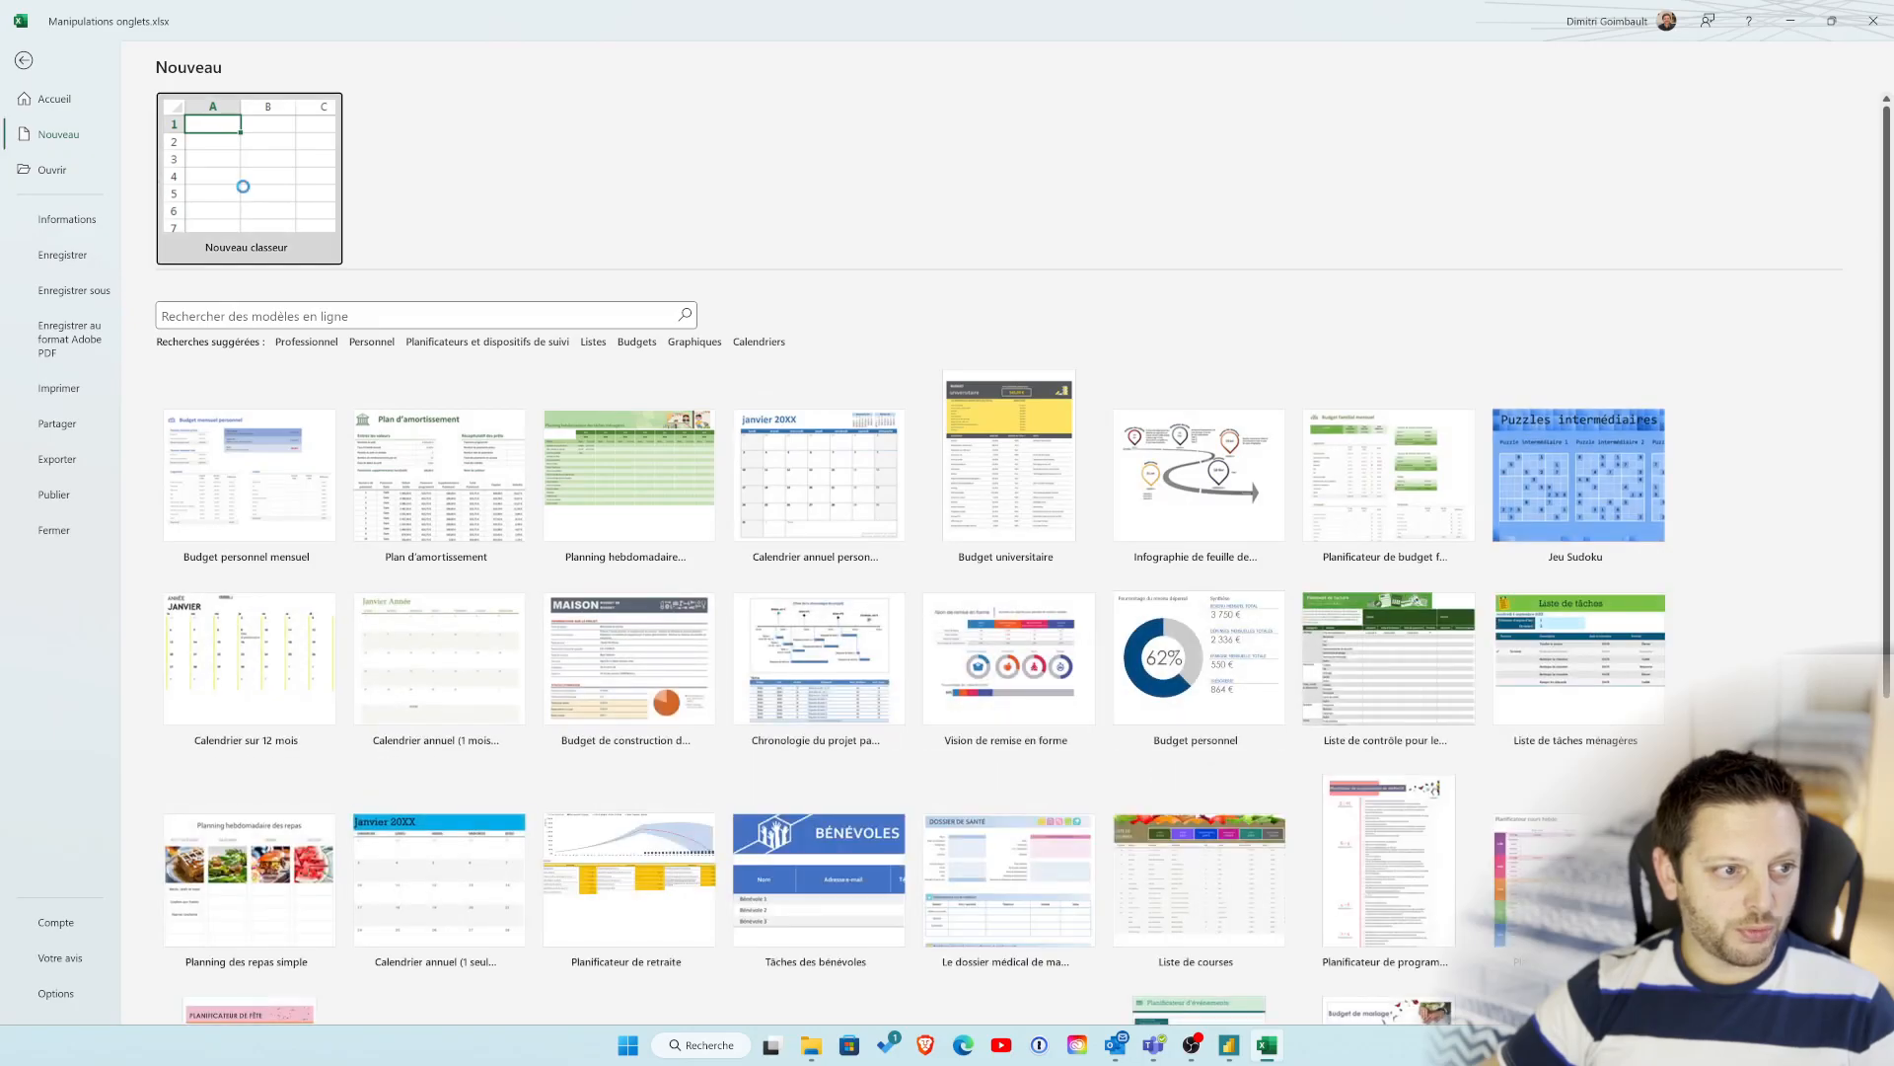
pyautogui.click(245, 187)
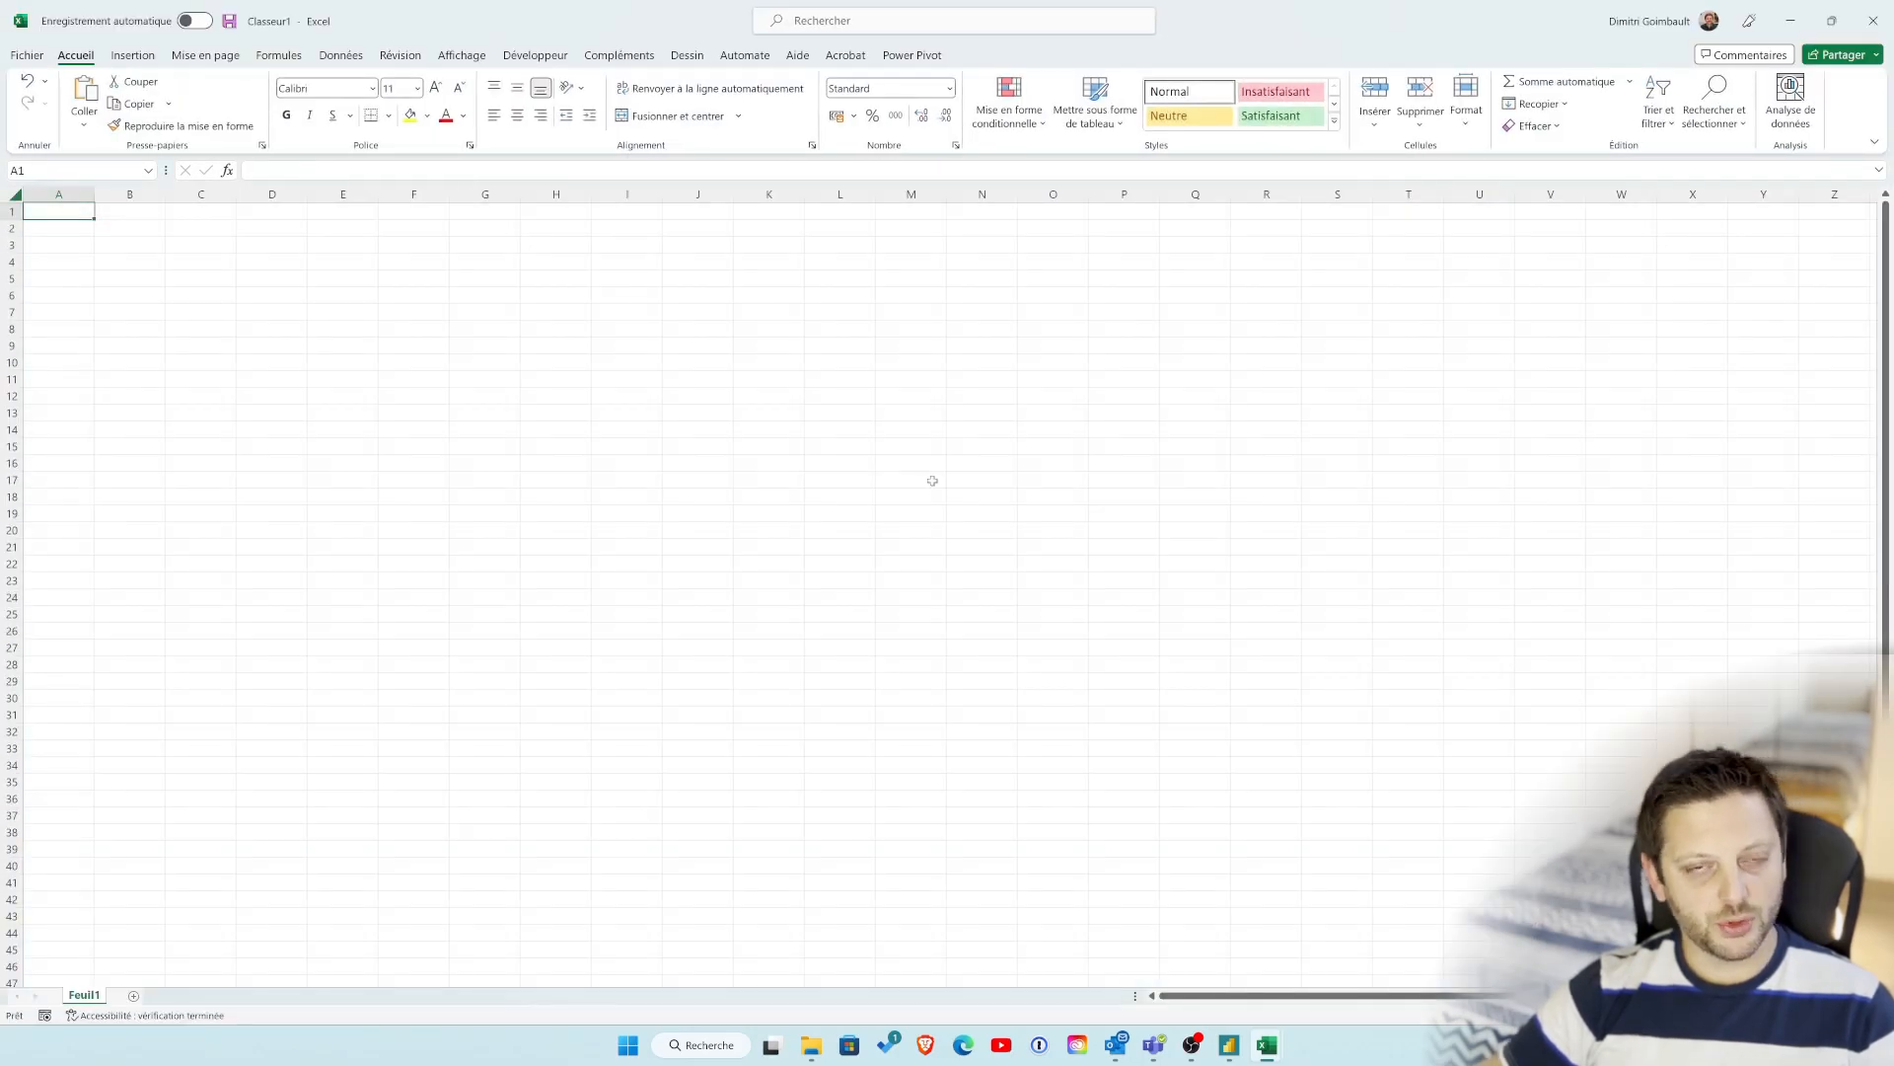
pyautogui.click(1002, 542)
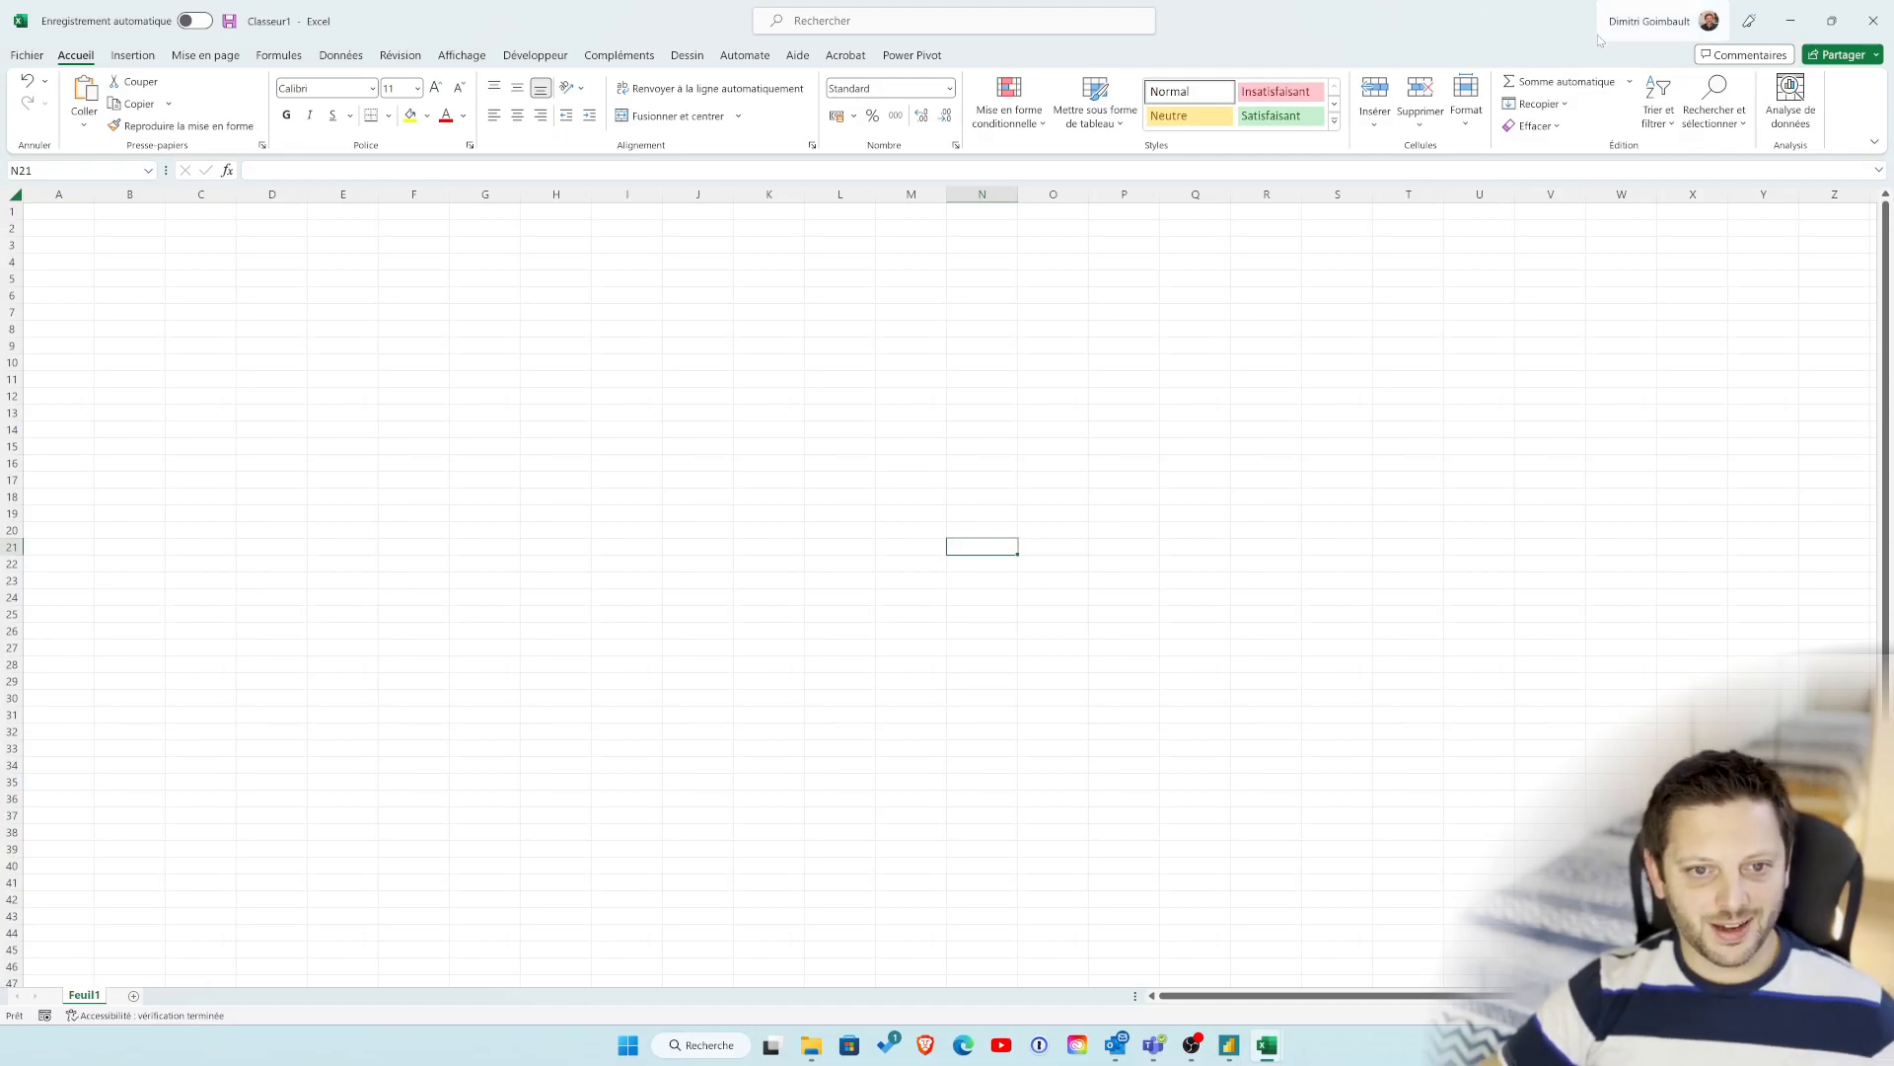
# Step: Return to Manipulations onglets.xlsx and copy the entire Table de base table, from the ID Commande header down to the last row
pyautogui.click(1793, 27)
pyautogui.click(1059, 465)
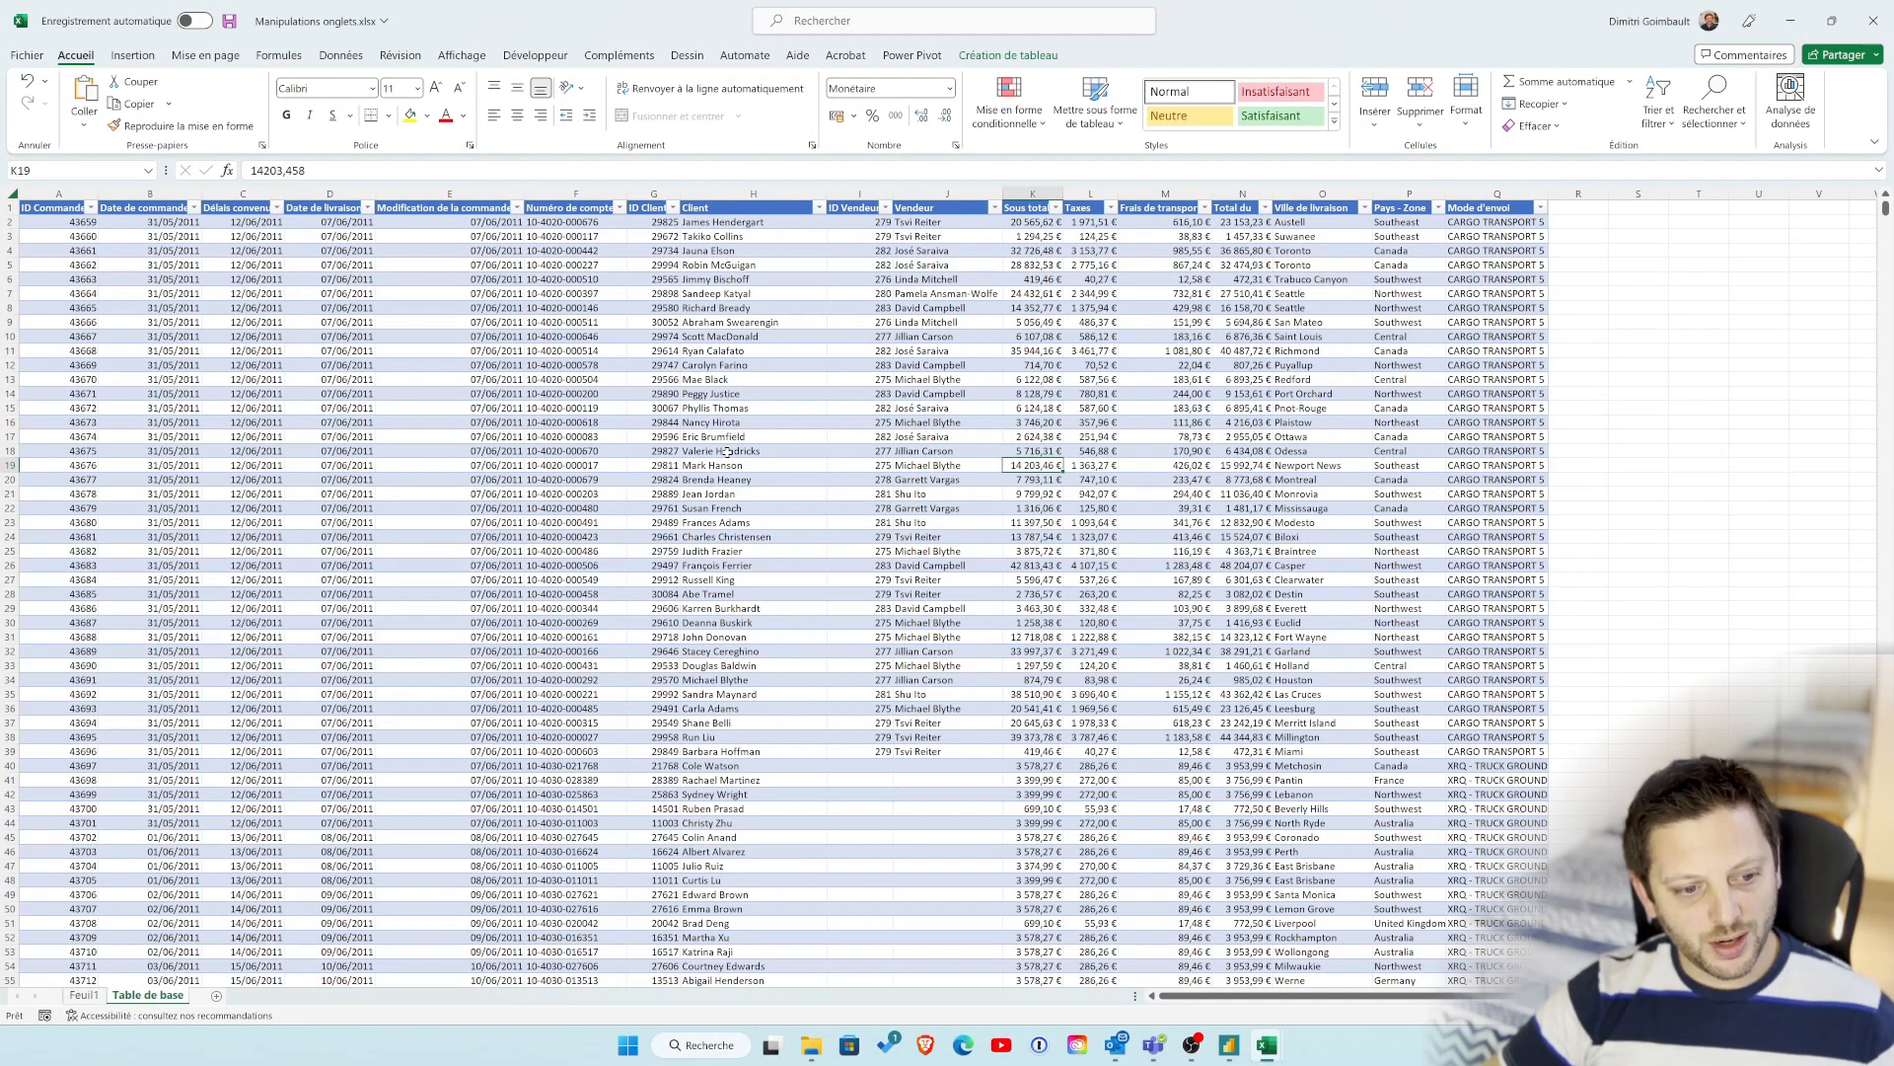
pyautogui.click(64, 205)
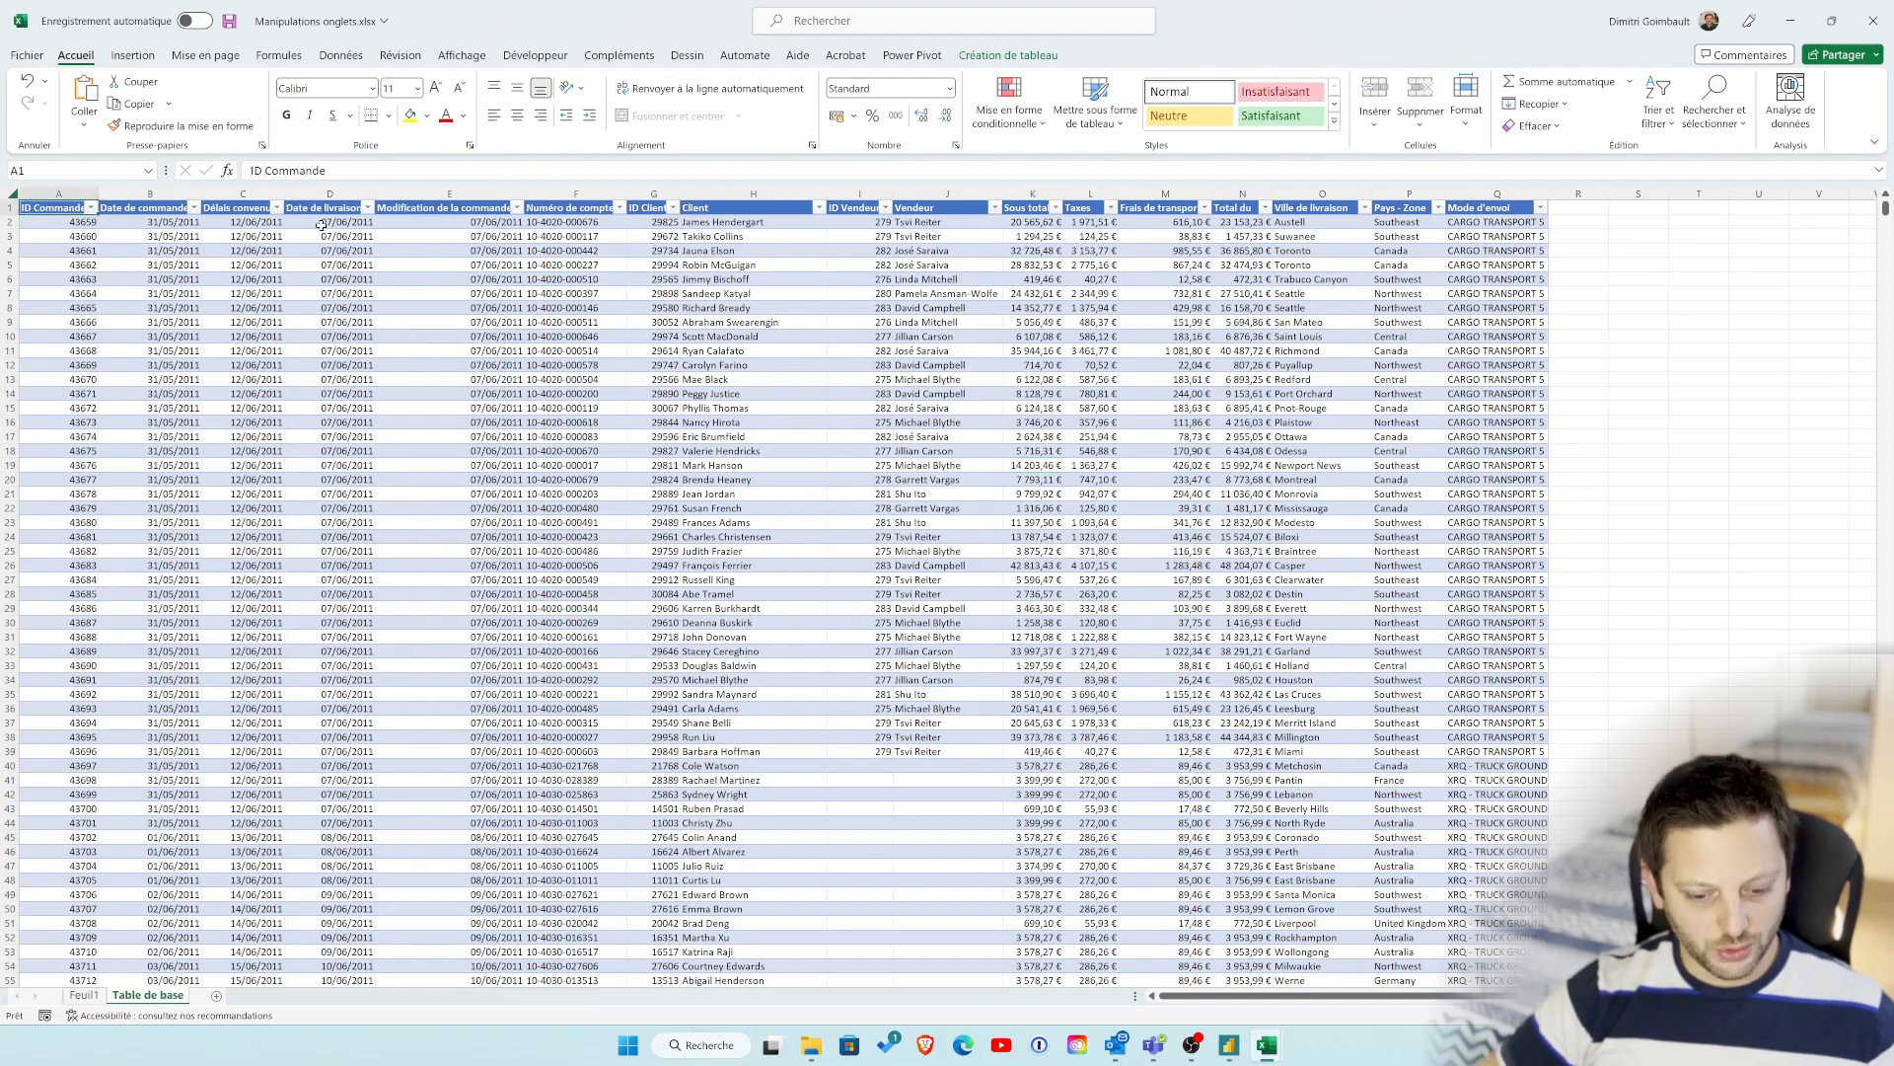
pyautogui.moveTo(56, 208); pyautogui.dragTo(1278, 894)
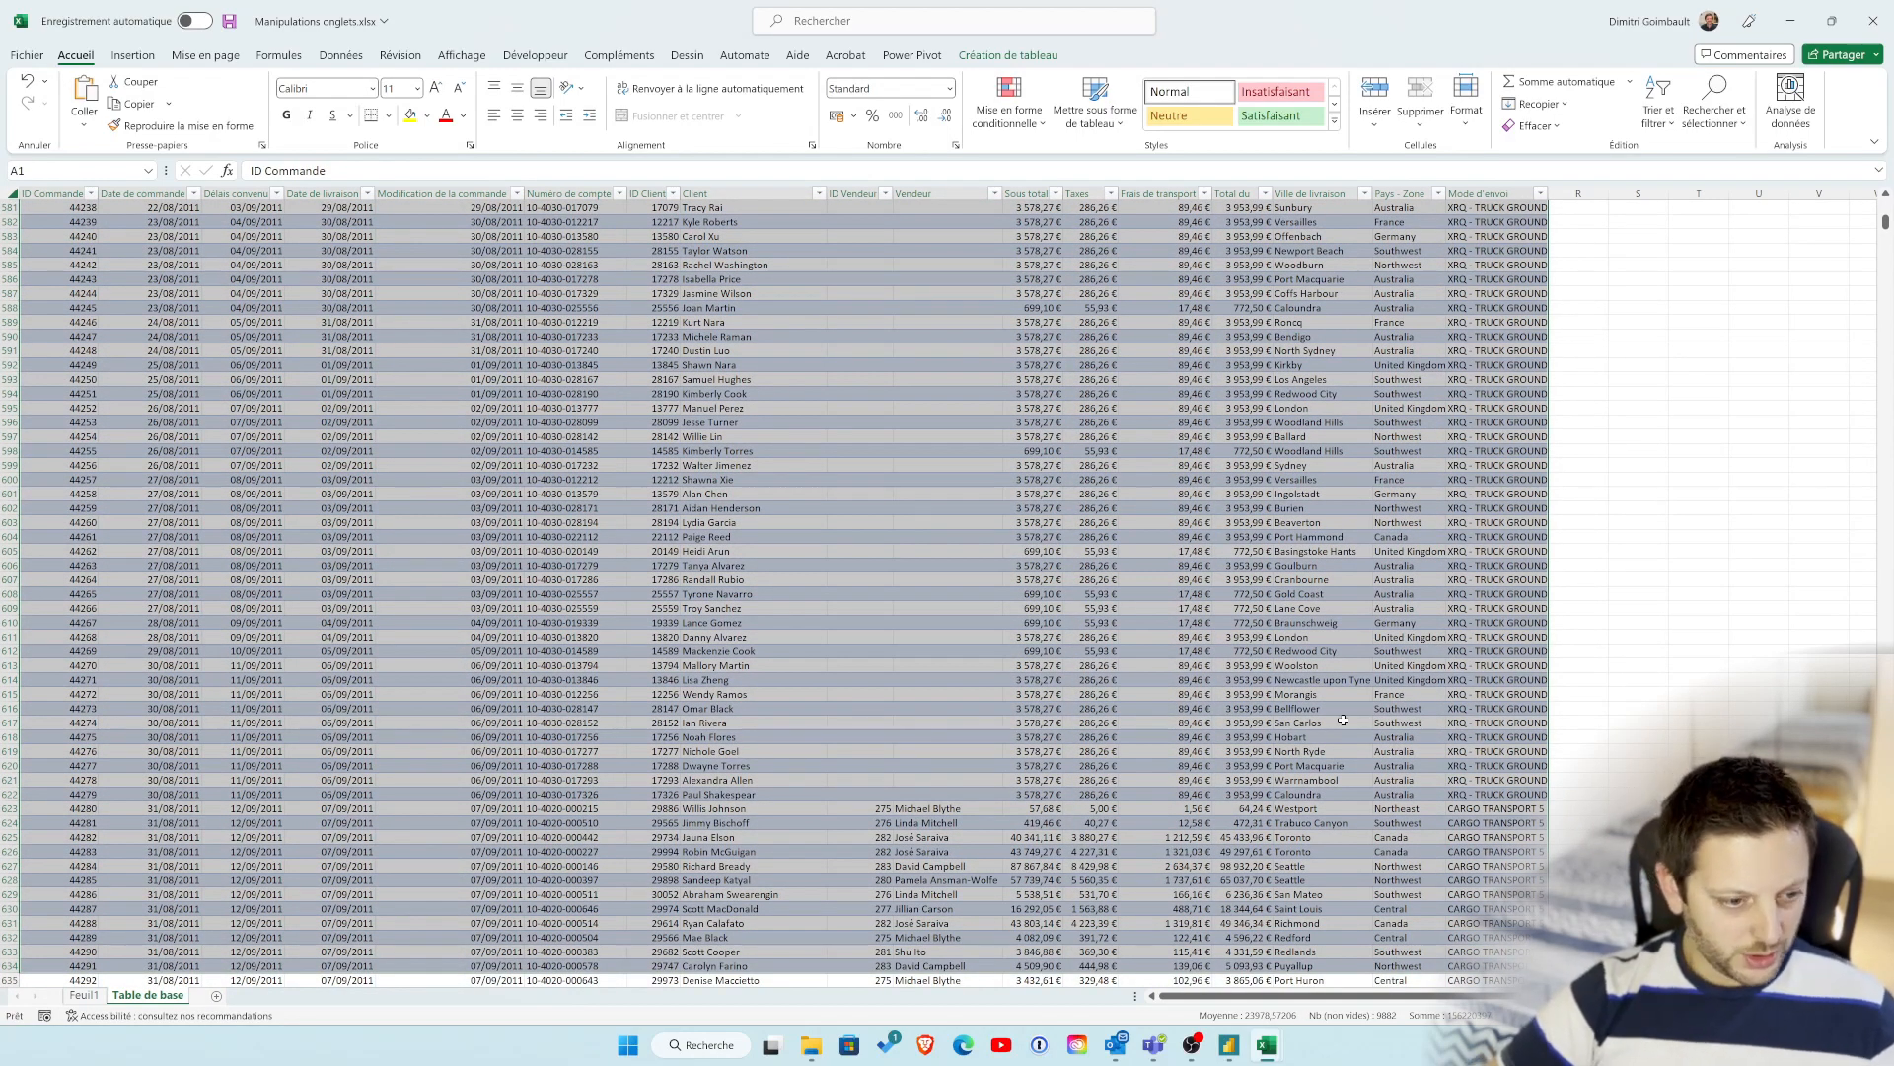
pyautogui.hotkey('ctrl', 'shift', 'Down')
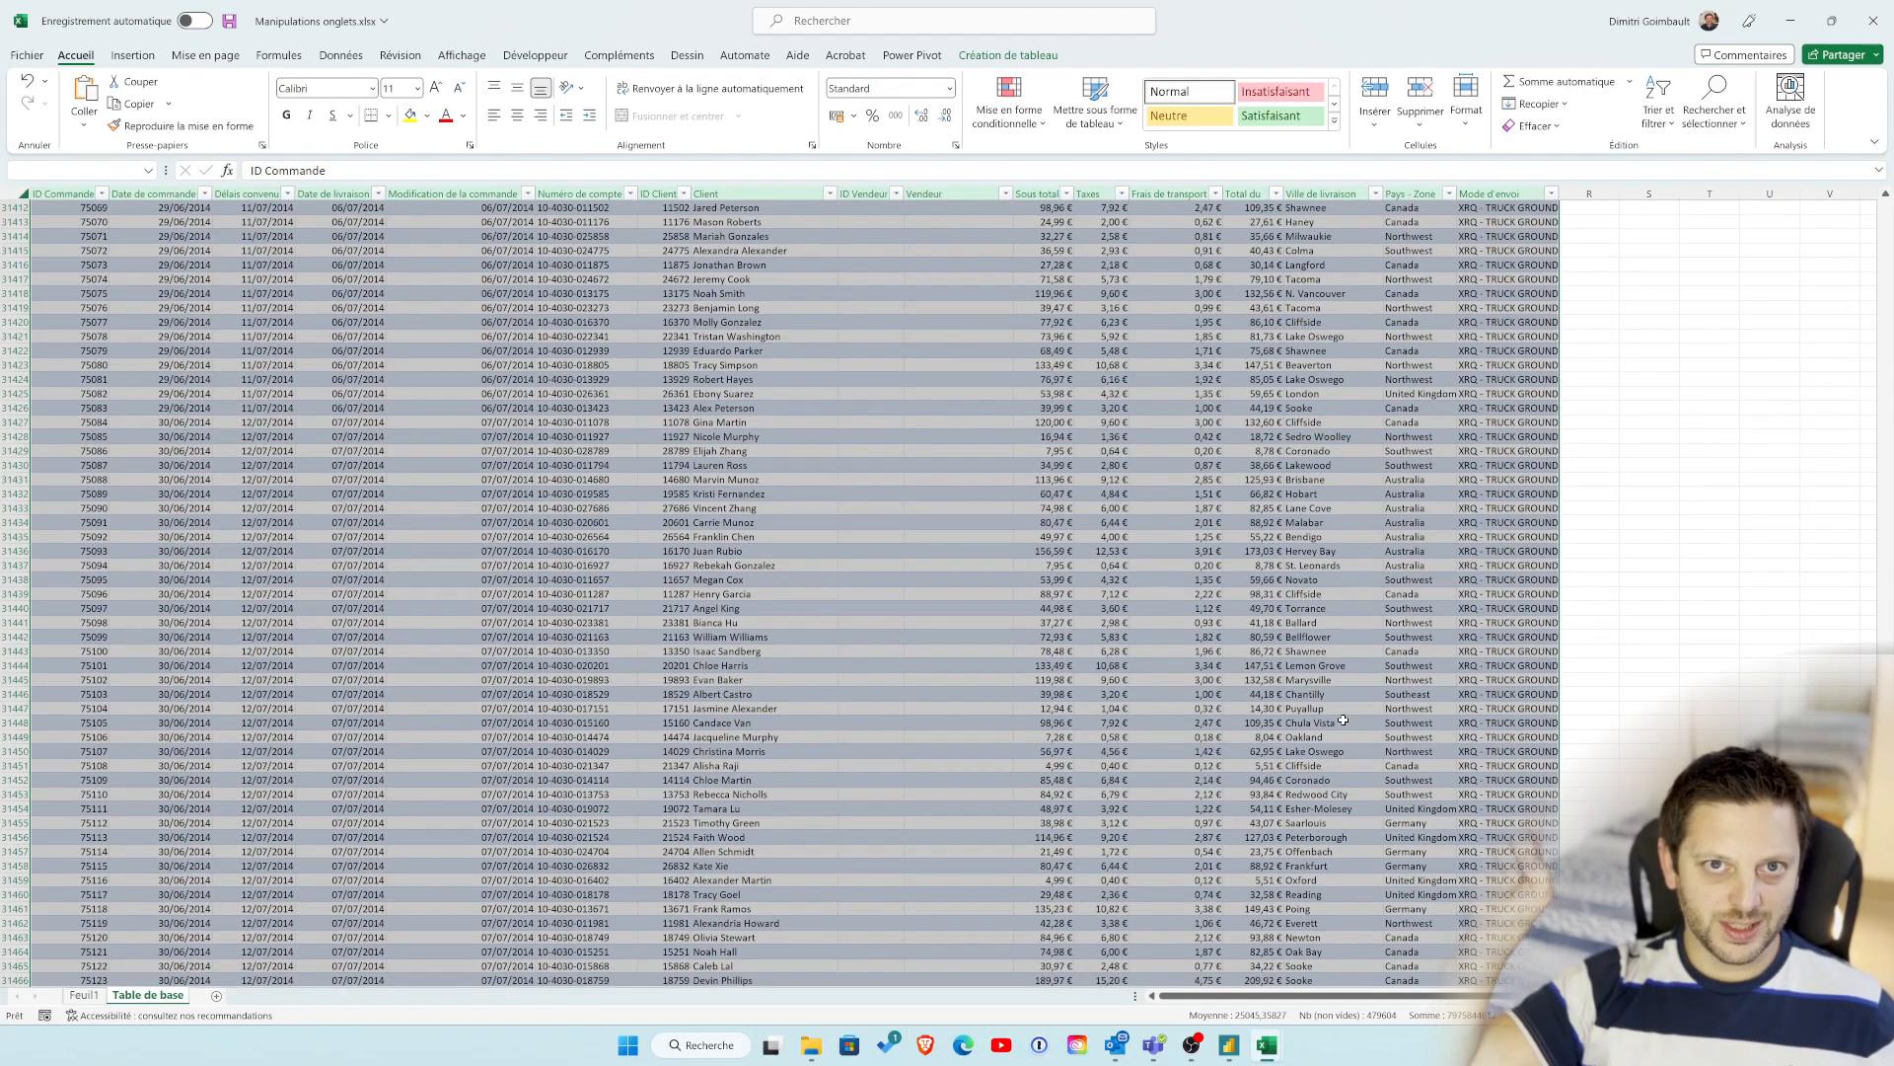
pyautogui.hotkey('ctrl', 'c')
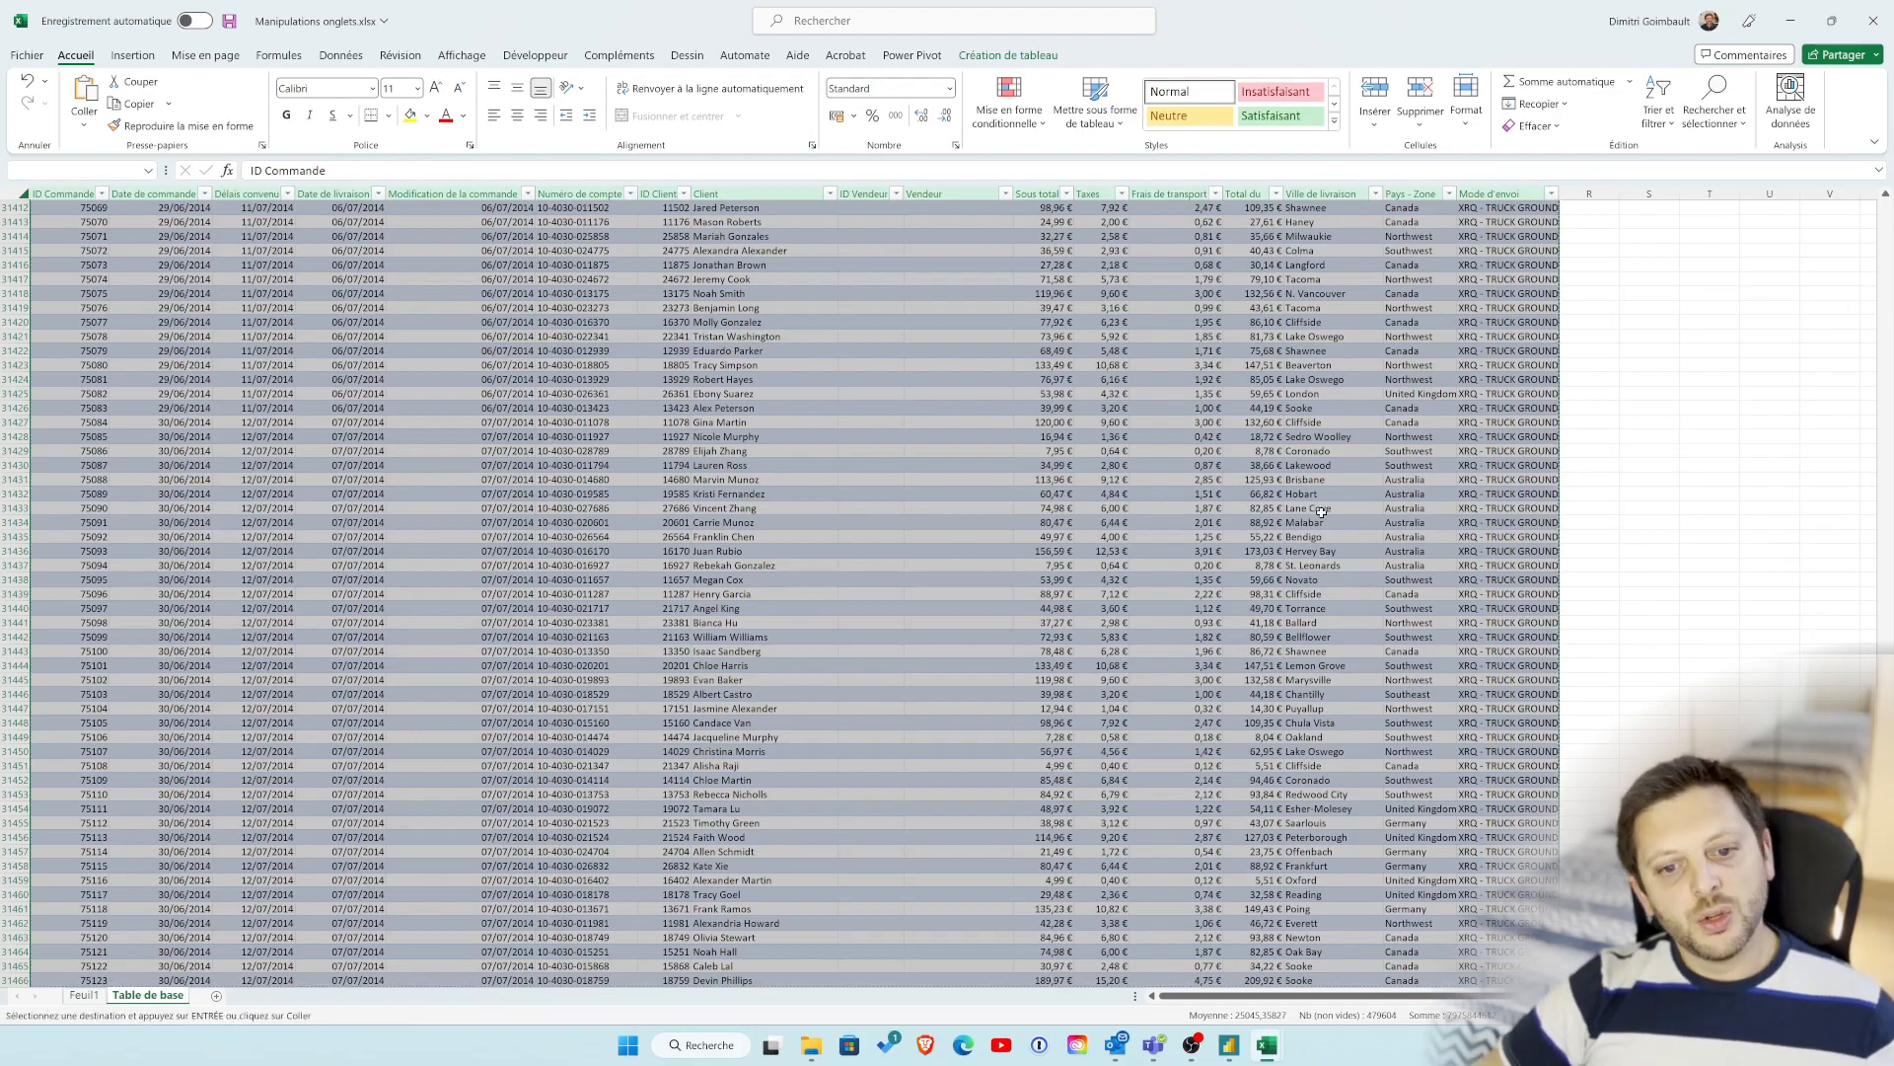
pyautogui.rightClick(1259, 543)
pyautogui.click(1343, 501)
# Step: Switch to the Classeur1 workbook and paste the copied table as values starting at cell A1 of Feuil1
pyautogui.moveTo(1267, 1045)
pyautogui.click(1367, 948)
pyautogui.click(56, 216)
pyautogui.rightClick(56, 218)
pyautogui.click(123, 341)
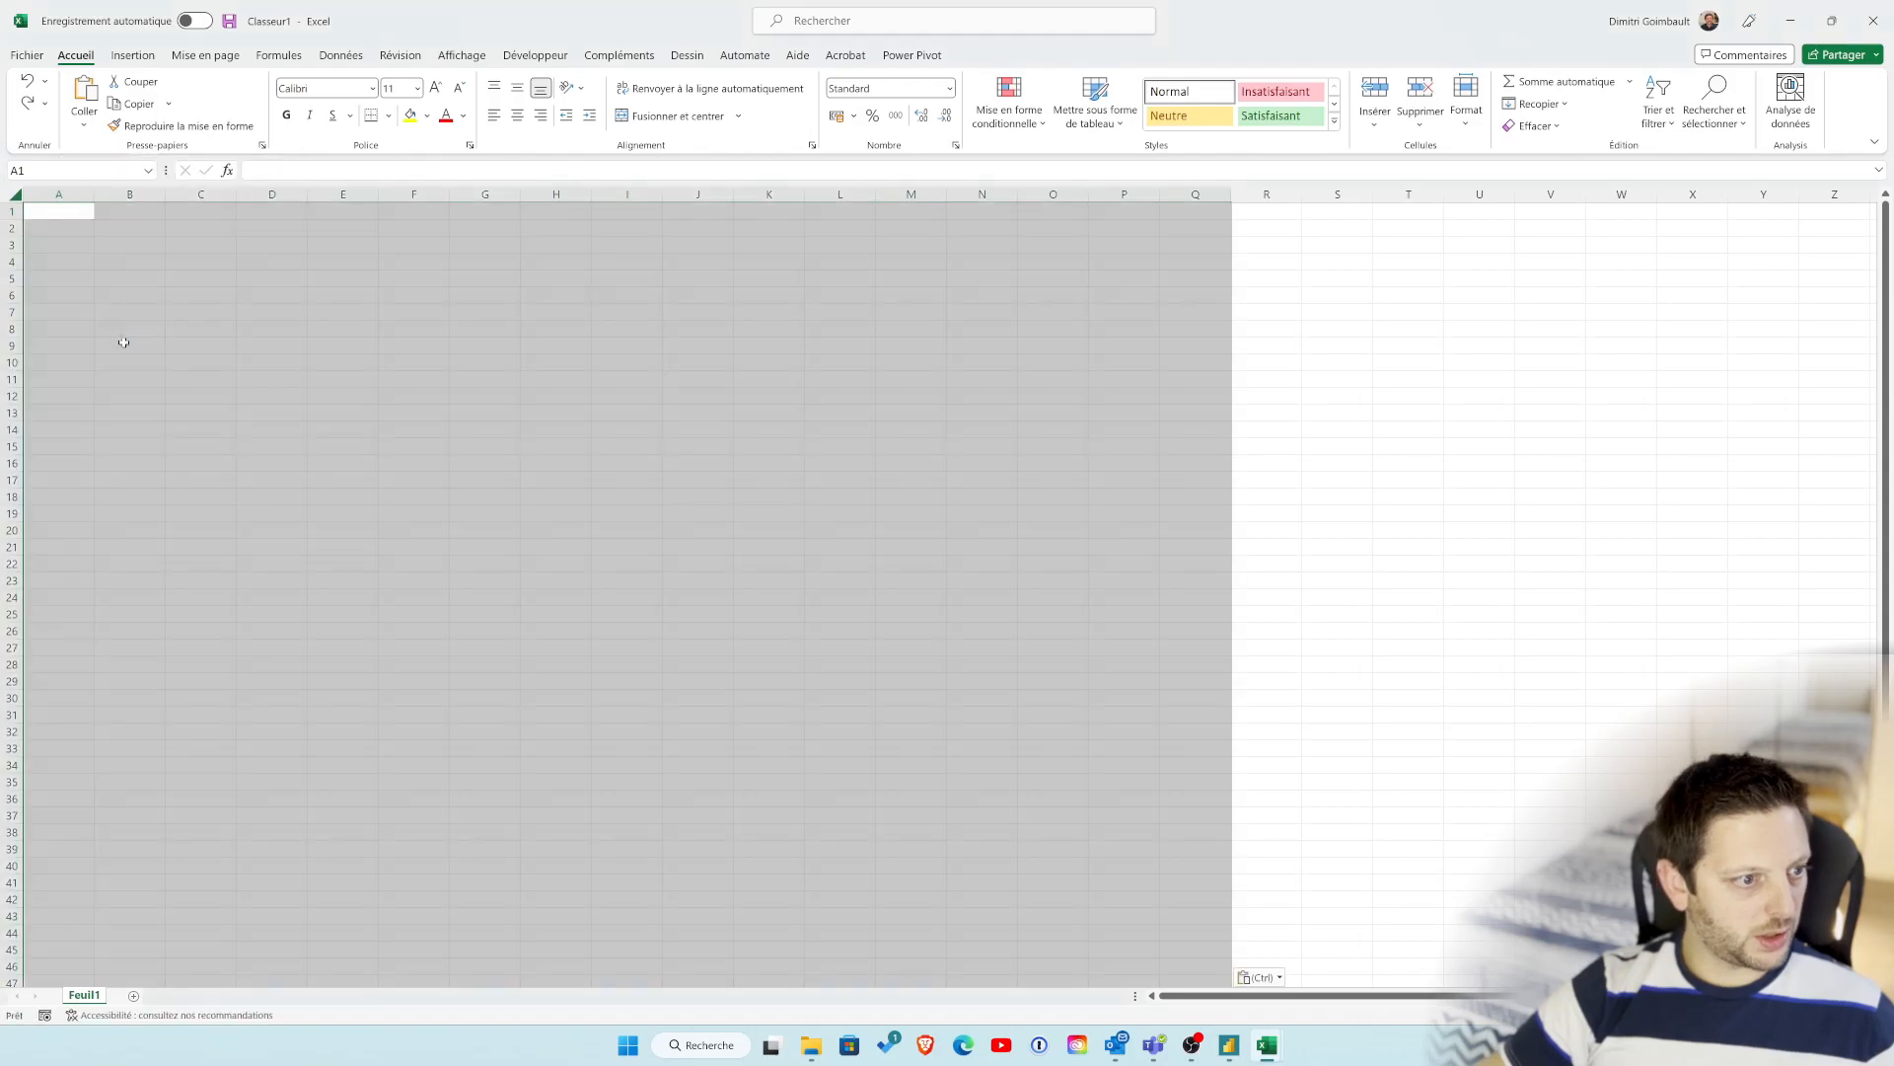
pyautogui.click(911, 463)
pyautogui.click(1210, 211)
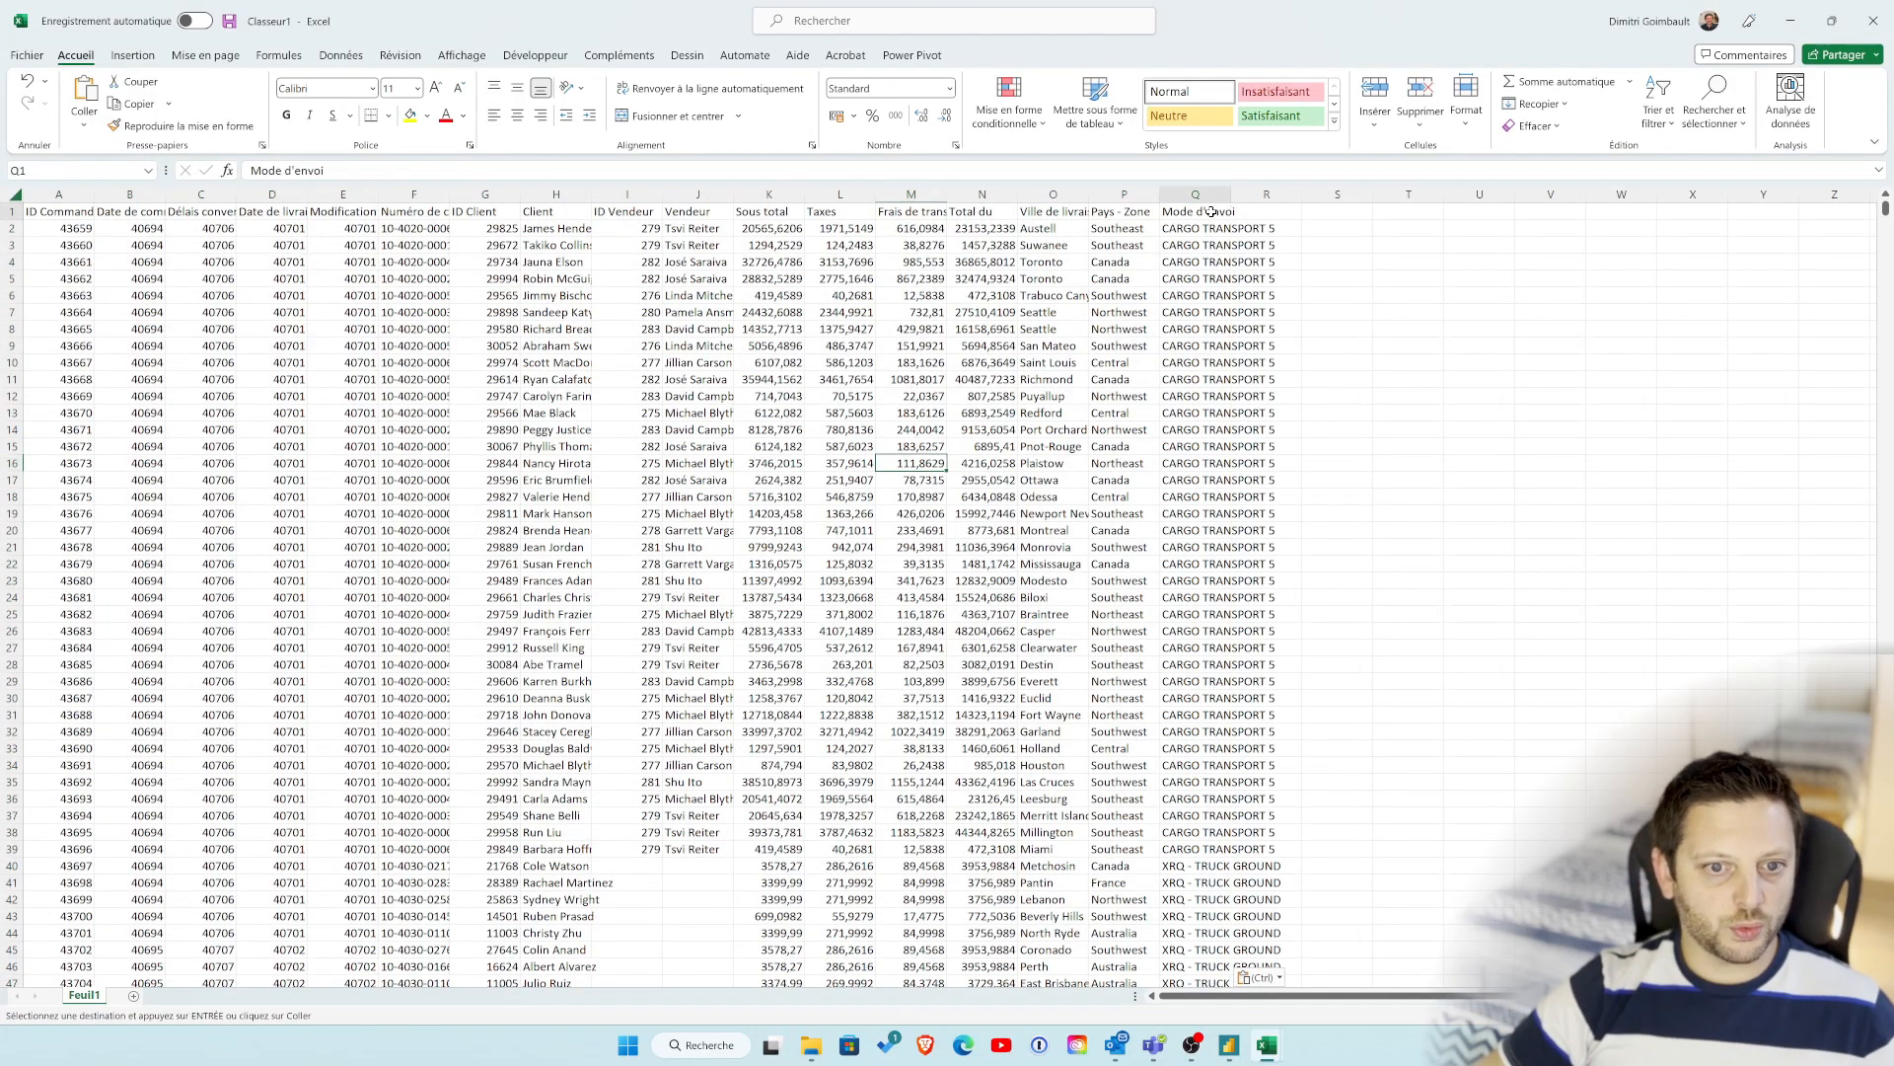
pyautogui.click(345, 396)
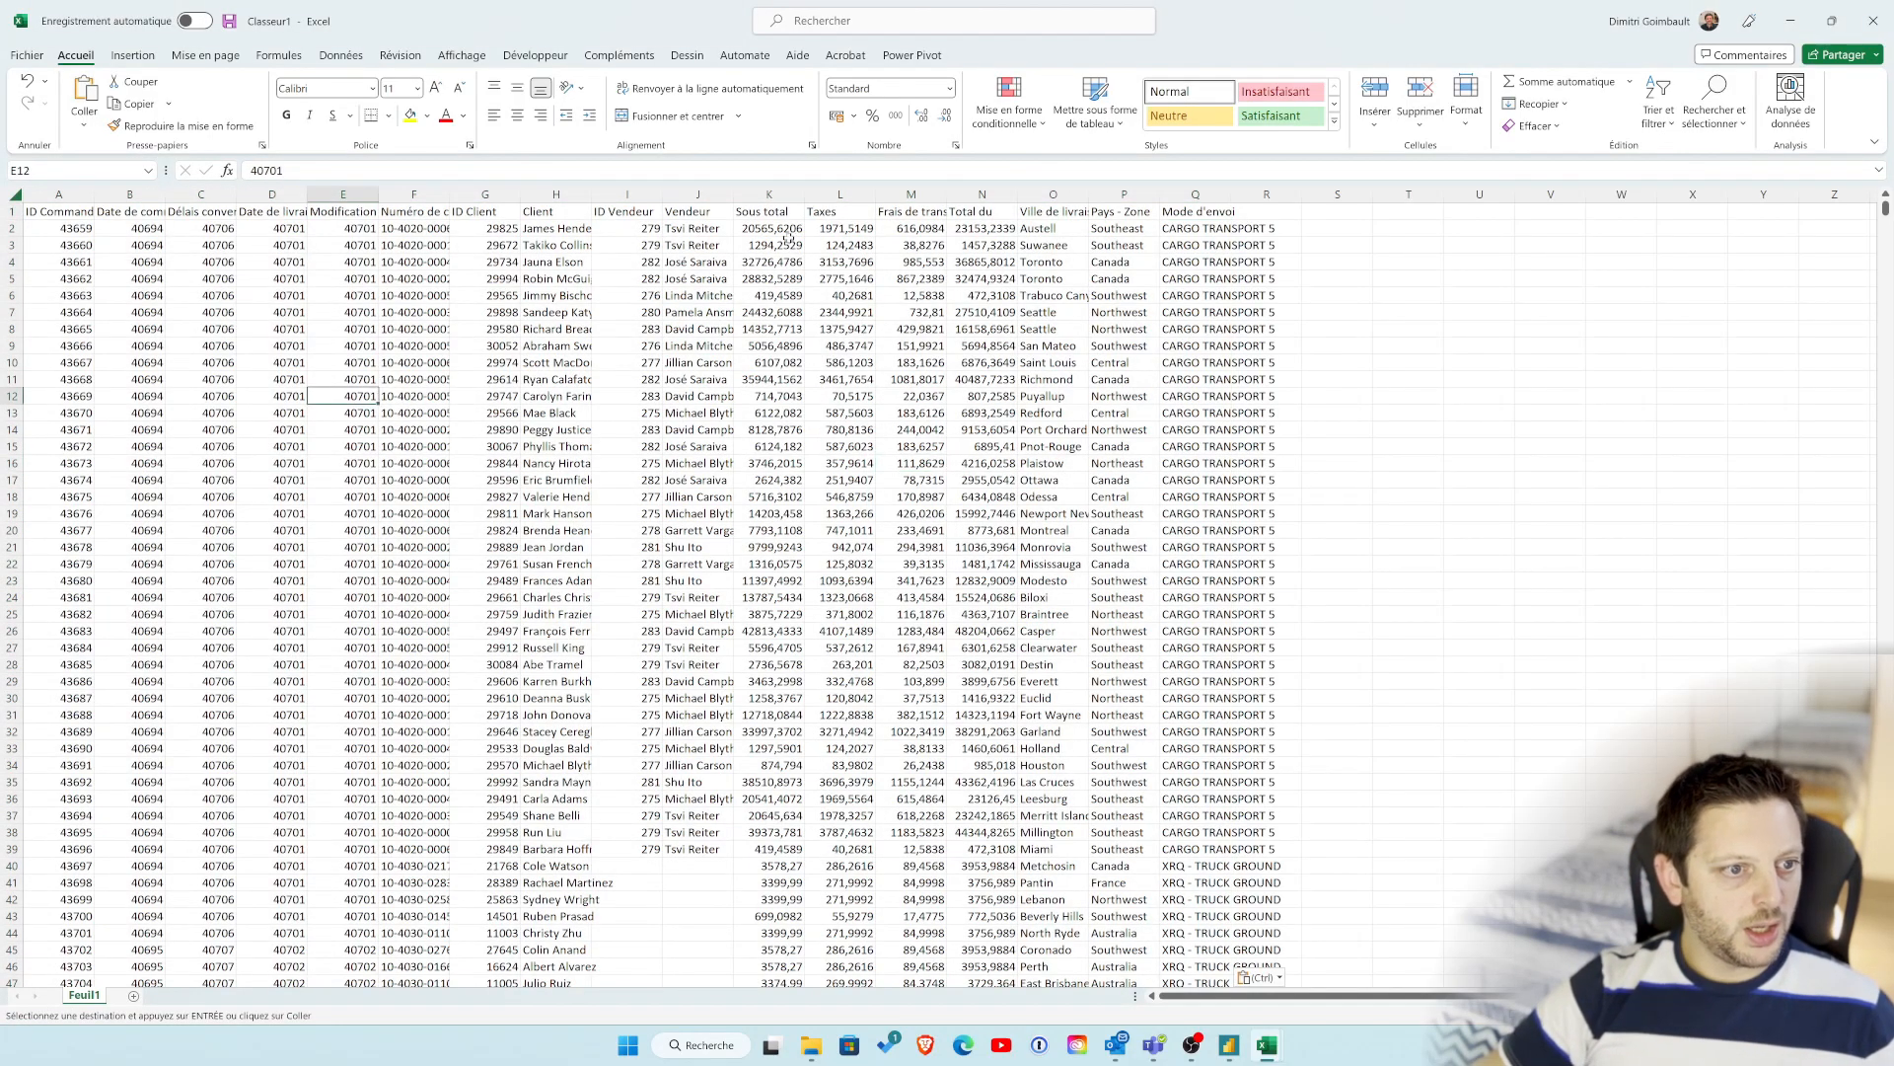
pyautogui.click(1240, 452)
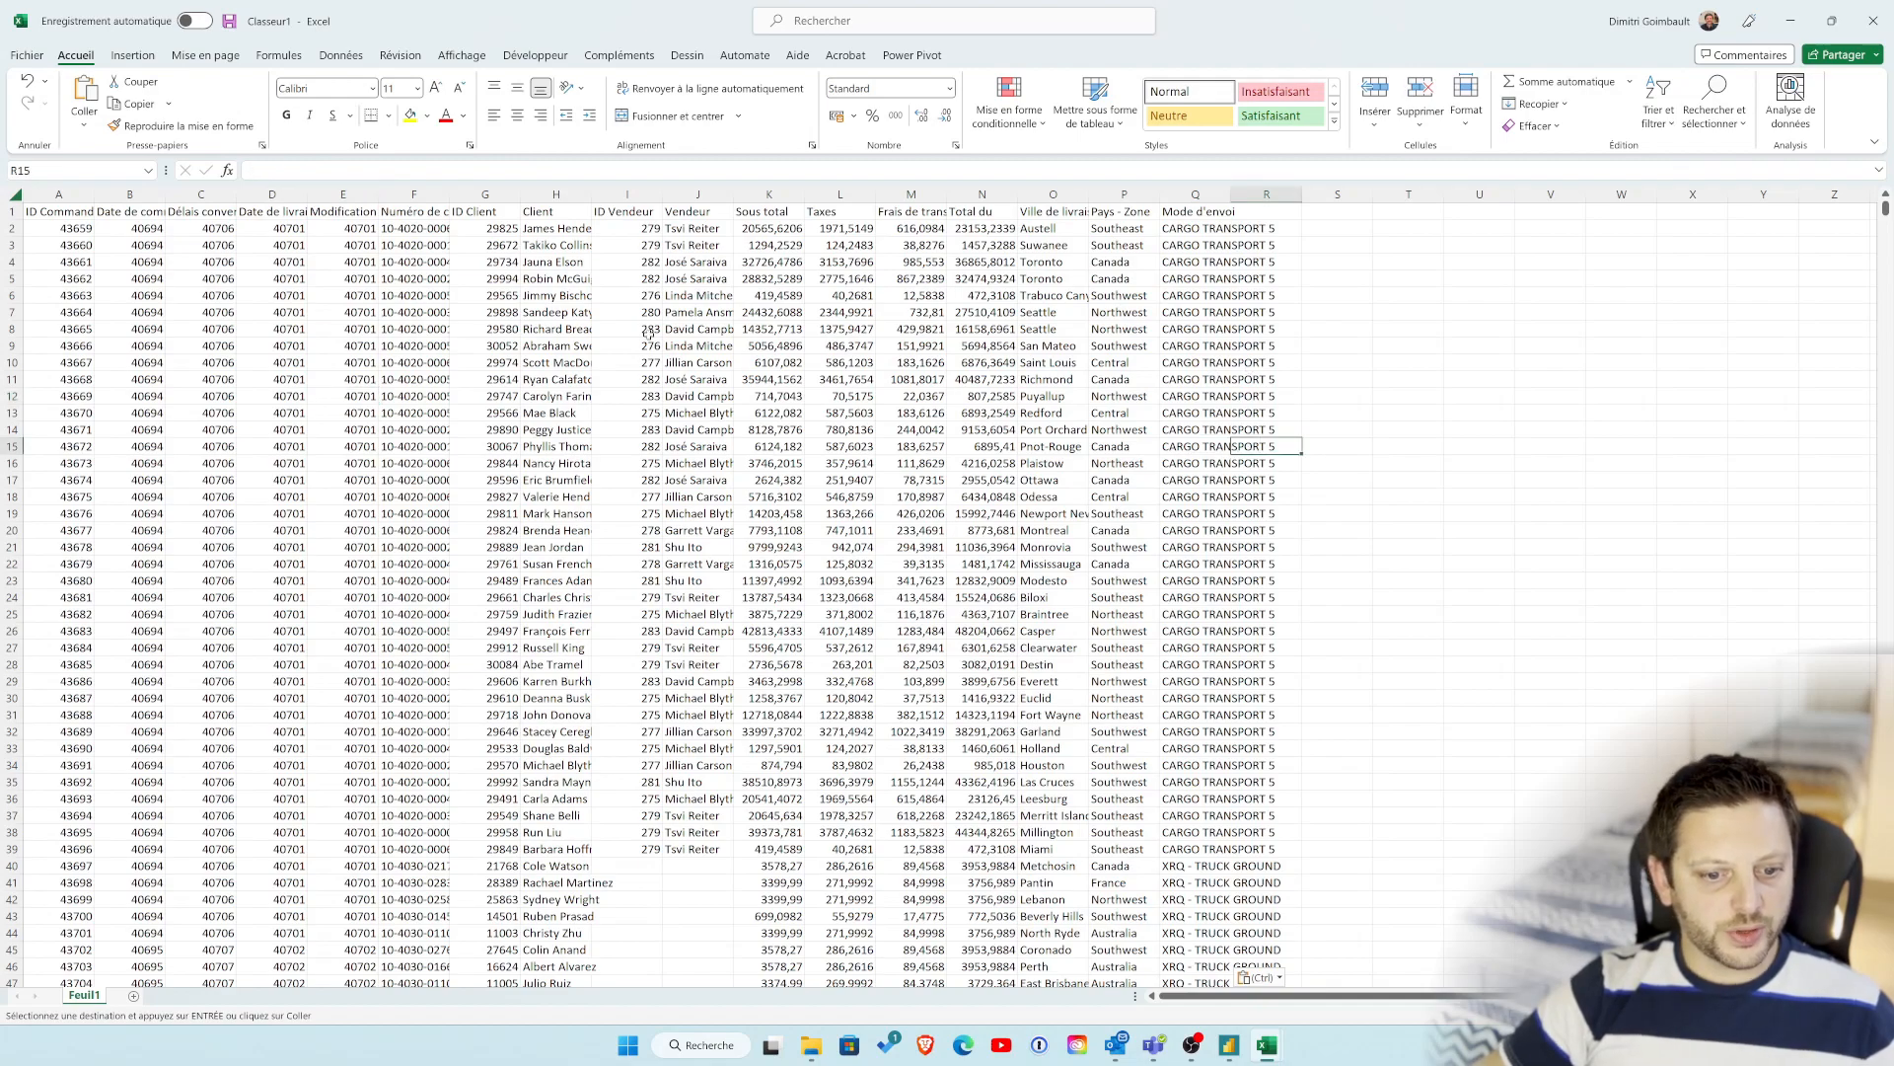
# Step: Select the entire pasted data range including its headers and apply all borders to its cells
pyautogui.click(74, 214)
pyautogui.hotkey('ctrl', 'shift', 'Right')
pyautogui.hotkey('ctrl', 'shift', 'Down')
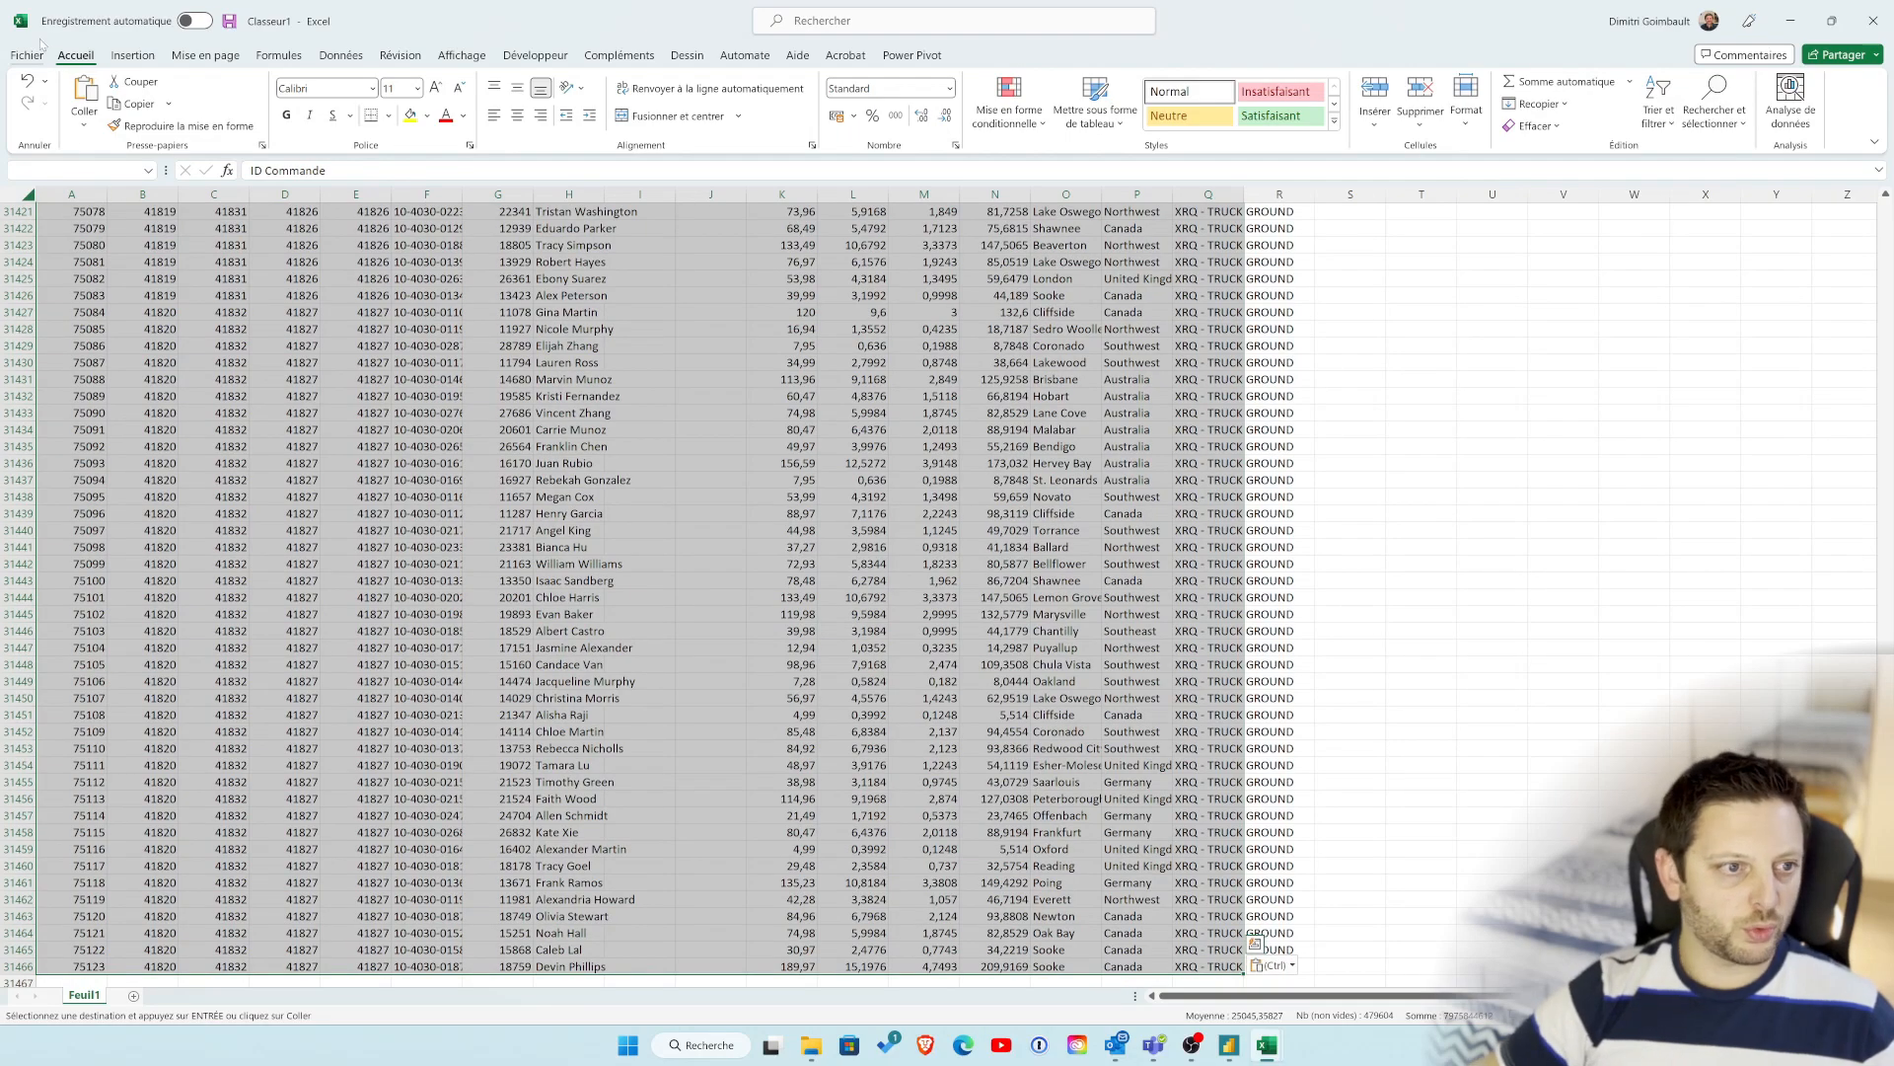
pyautogui.click(389, 115)
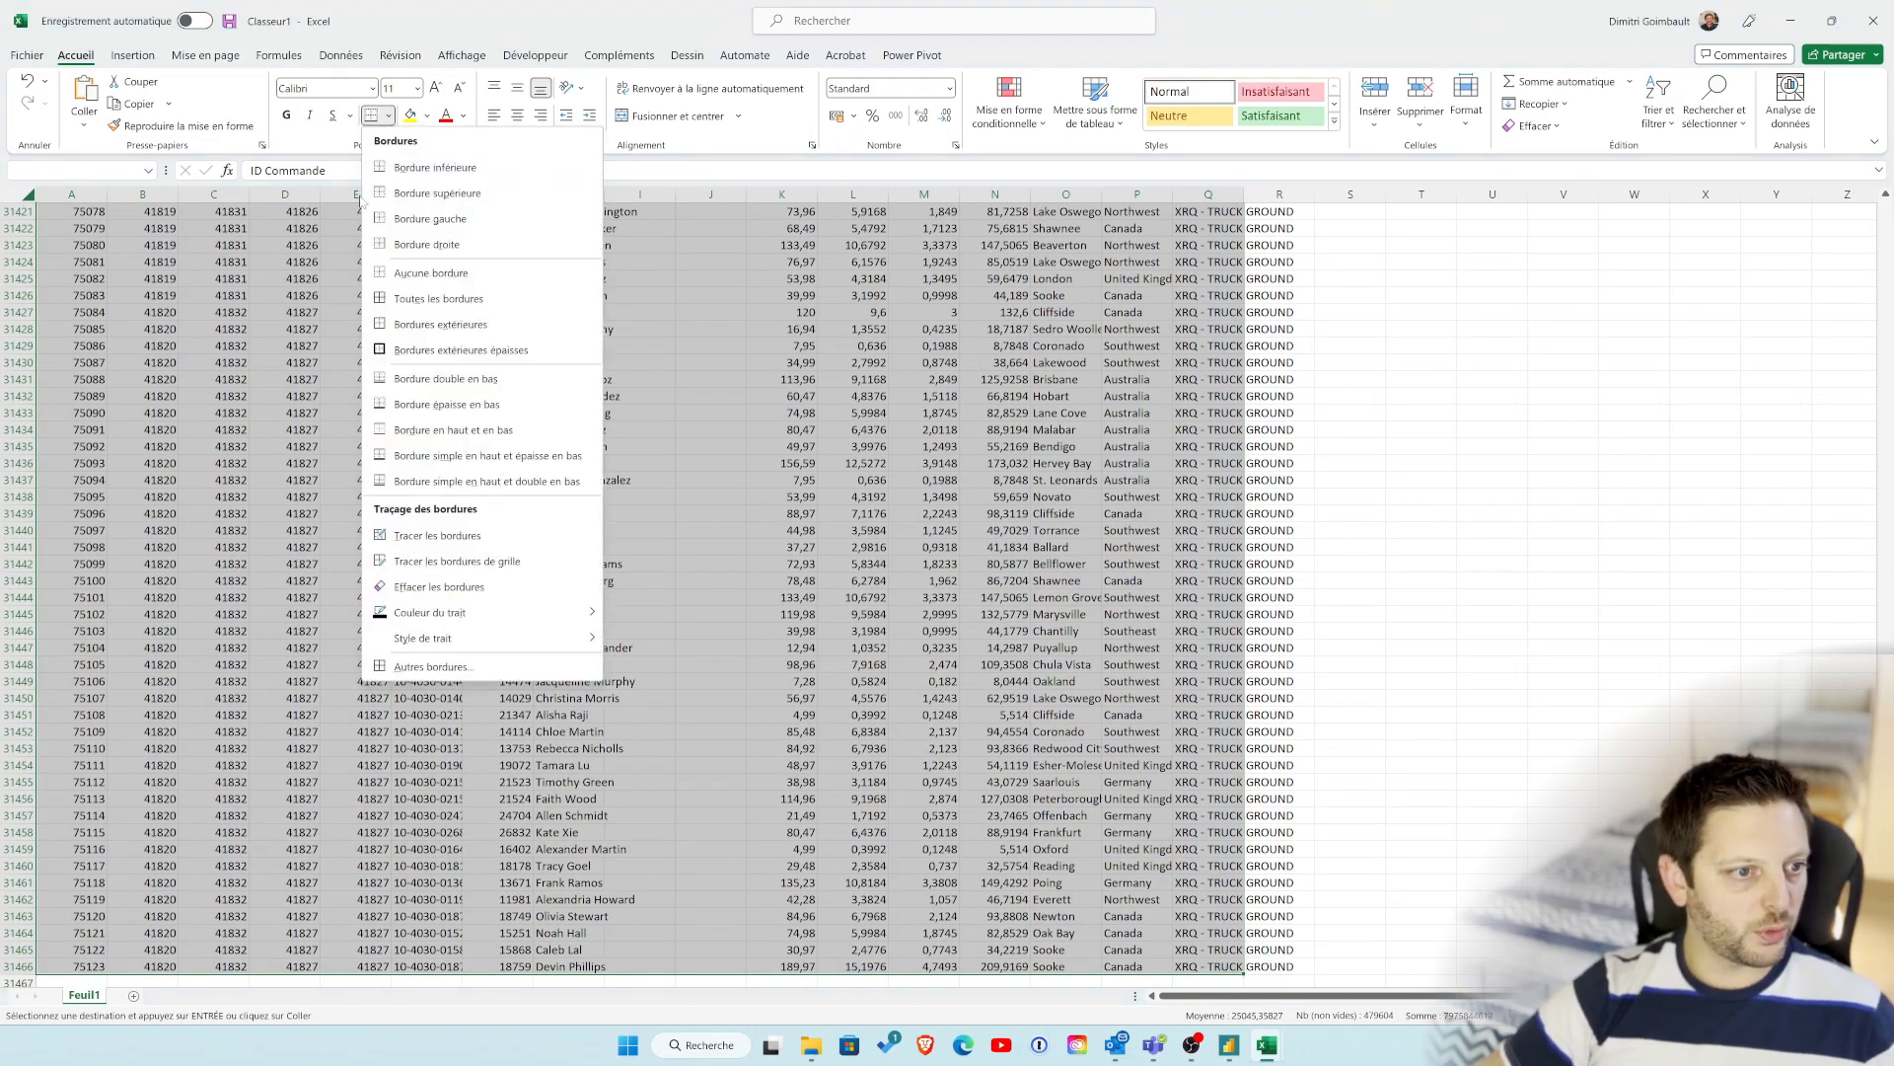
pyautogui.click(440, 299)
pyautogui.hotkey('ctrl', 'BackSpace')
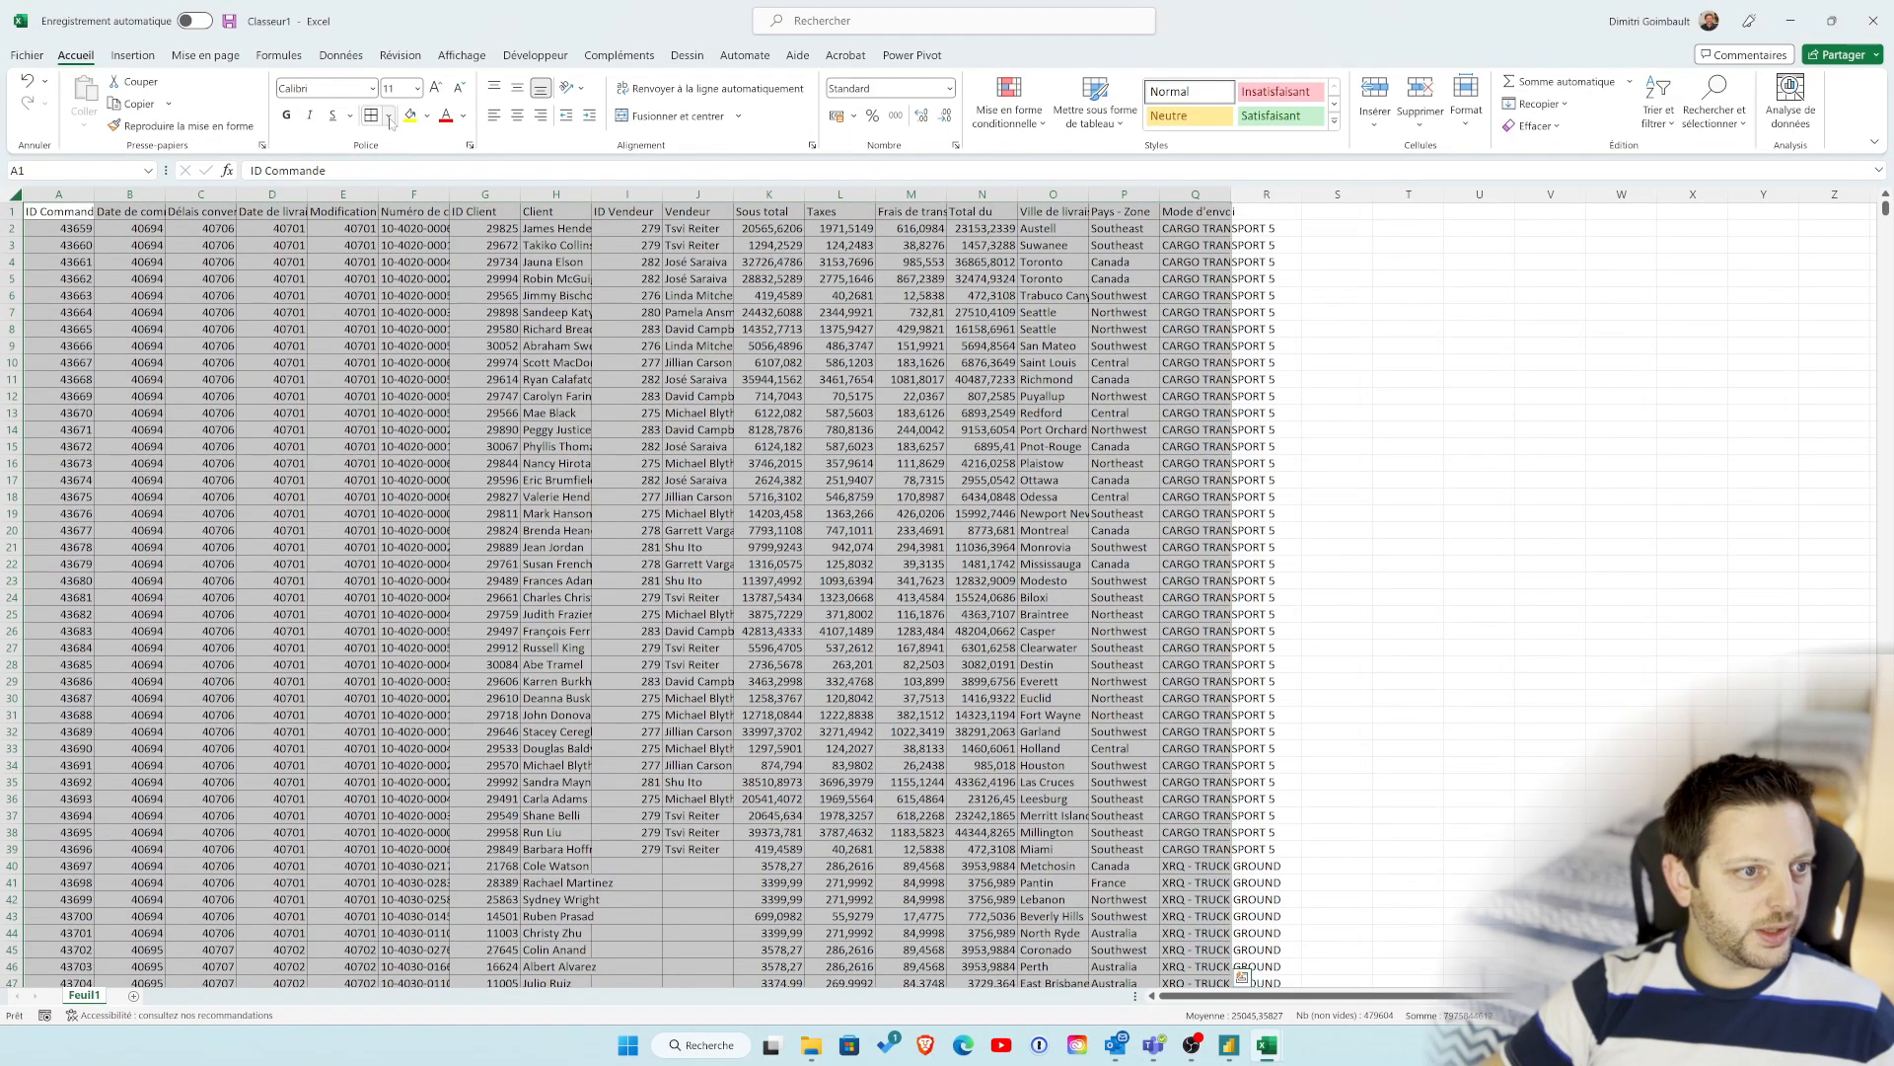
# Step: Add thick outside borders around the whole data range and around the header row
pyautogui.click(389, 116)
pyautogui.click(444, 341)
pyautogui.click(113, 243)
pyautogui.moveTo(72, 212); pyautogui.dragTo(1195, 211)
pyautogui.click(372, 121)
pyautogui.click(317, 365)
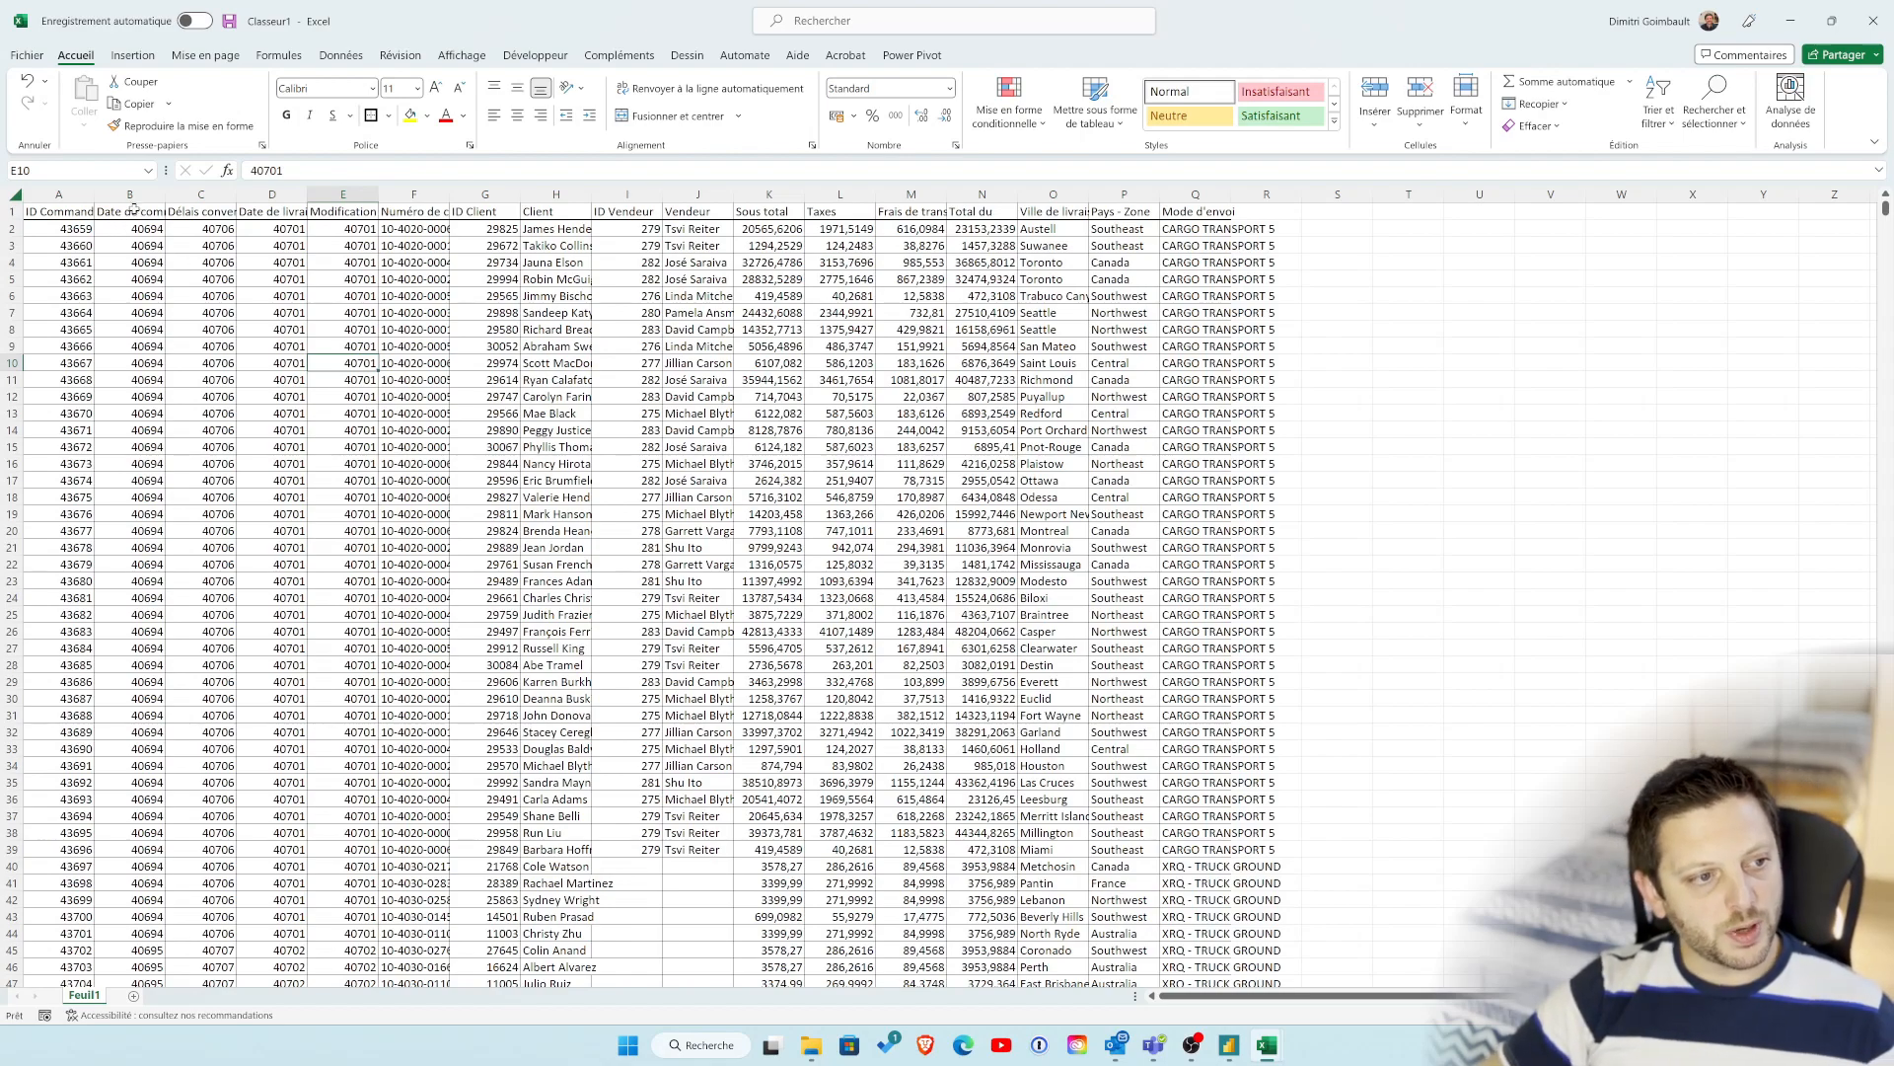
# Step: Arrange Classeur1 and Manipulations onglets.xlsx side by side to compare their date columns
pyautogui.moveTo(131, 194); pyautogui.dragTo(286, 194)
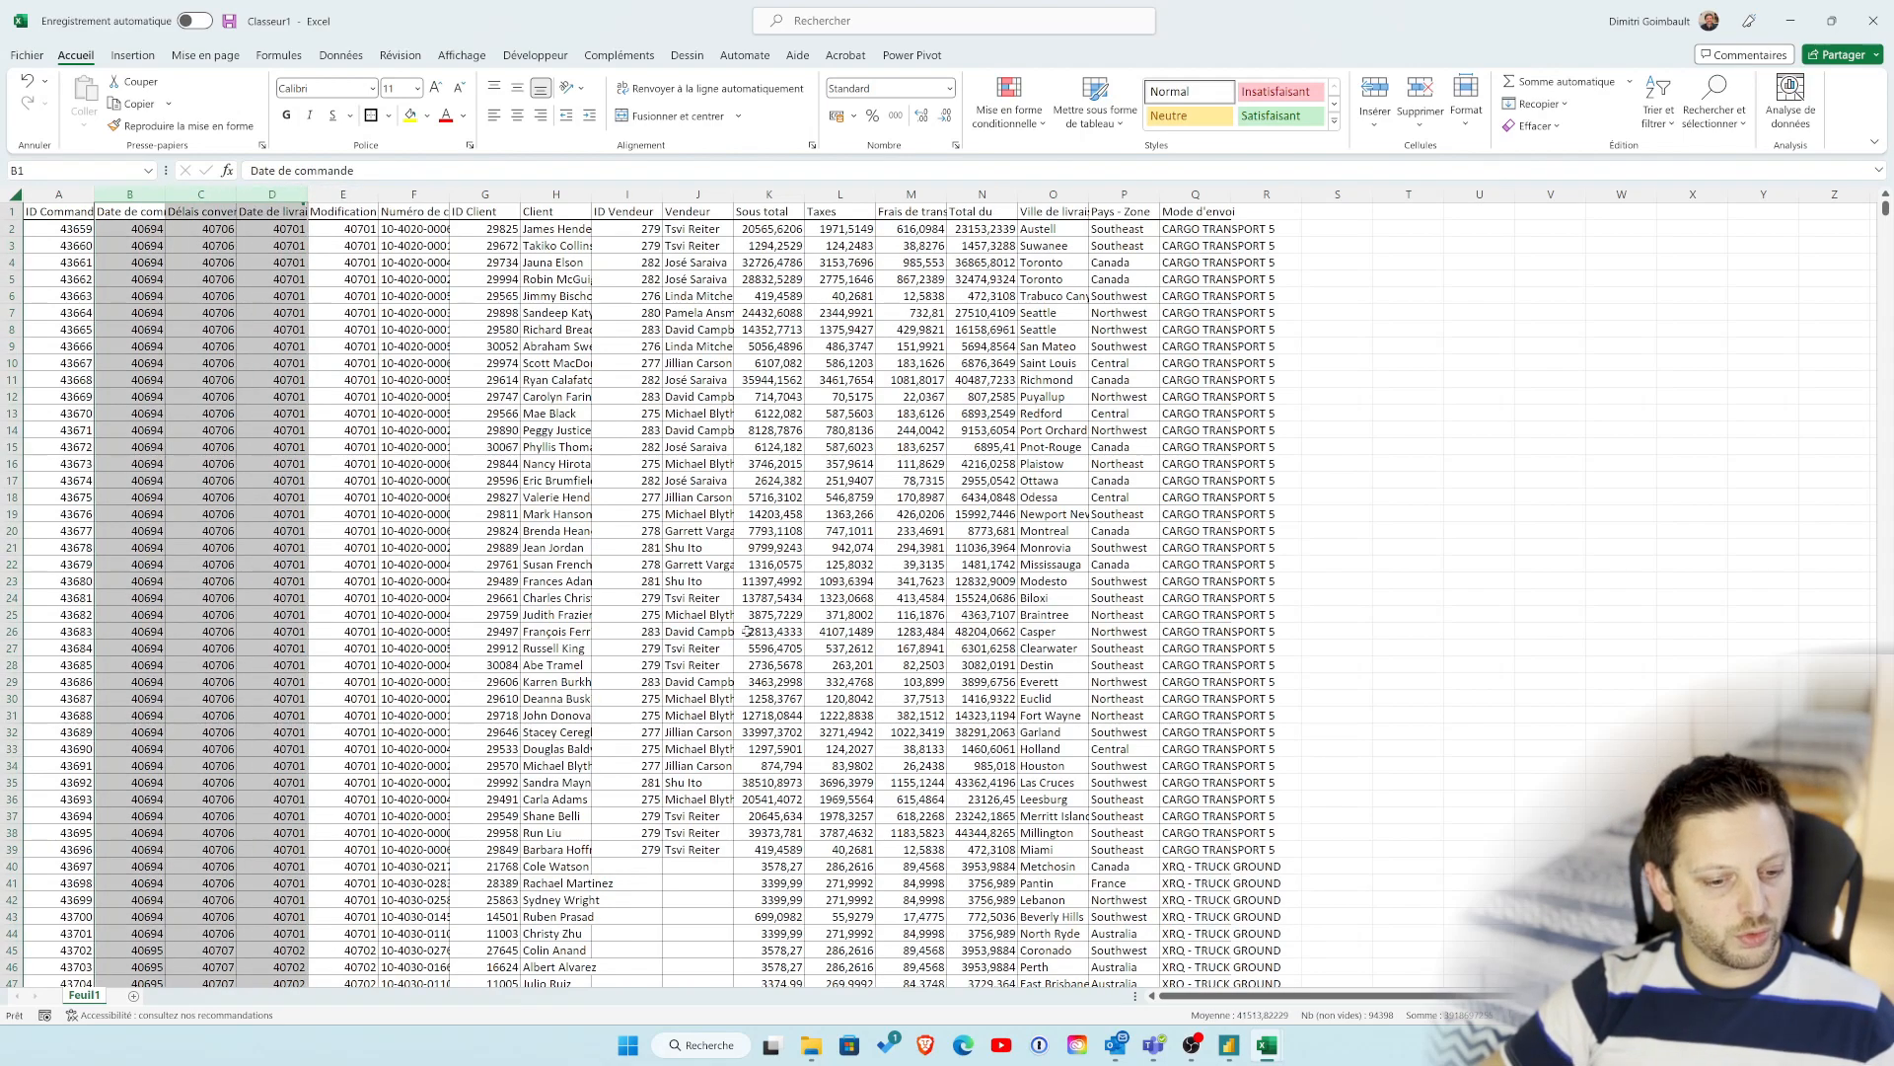
pyautogui.moveTo(1306, 22); pyautogui.dragTo(1893, 444)
pyautogui.click(296, 296)
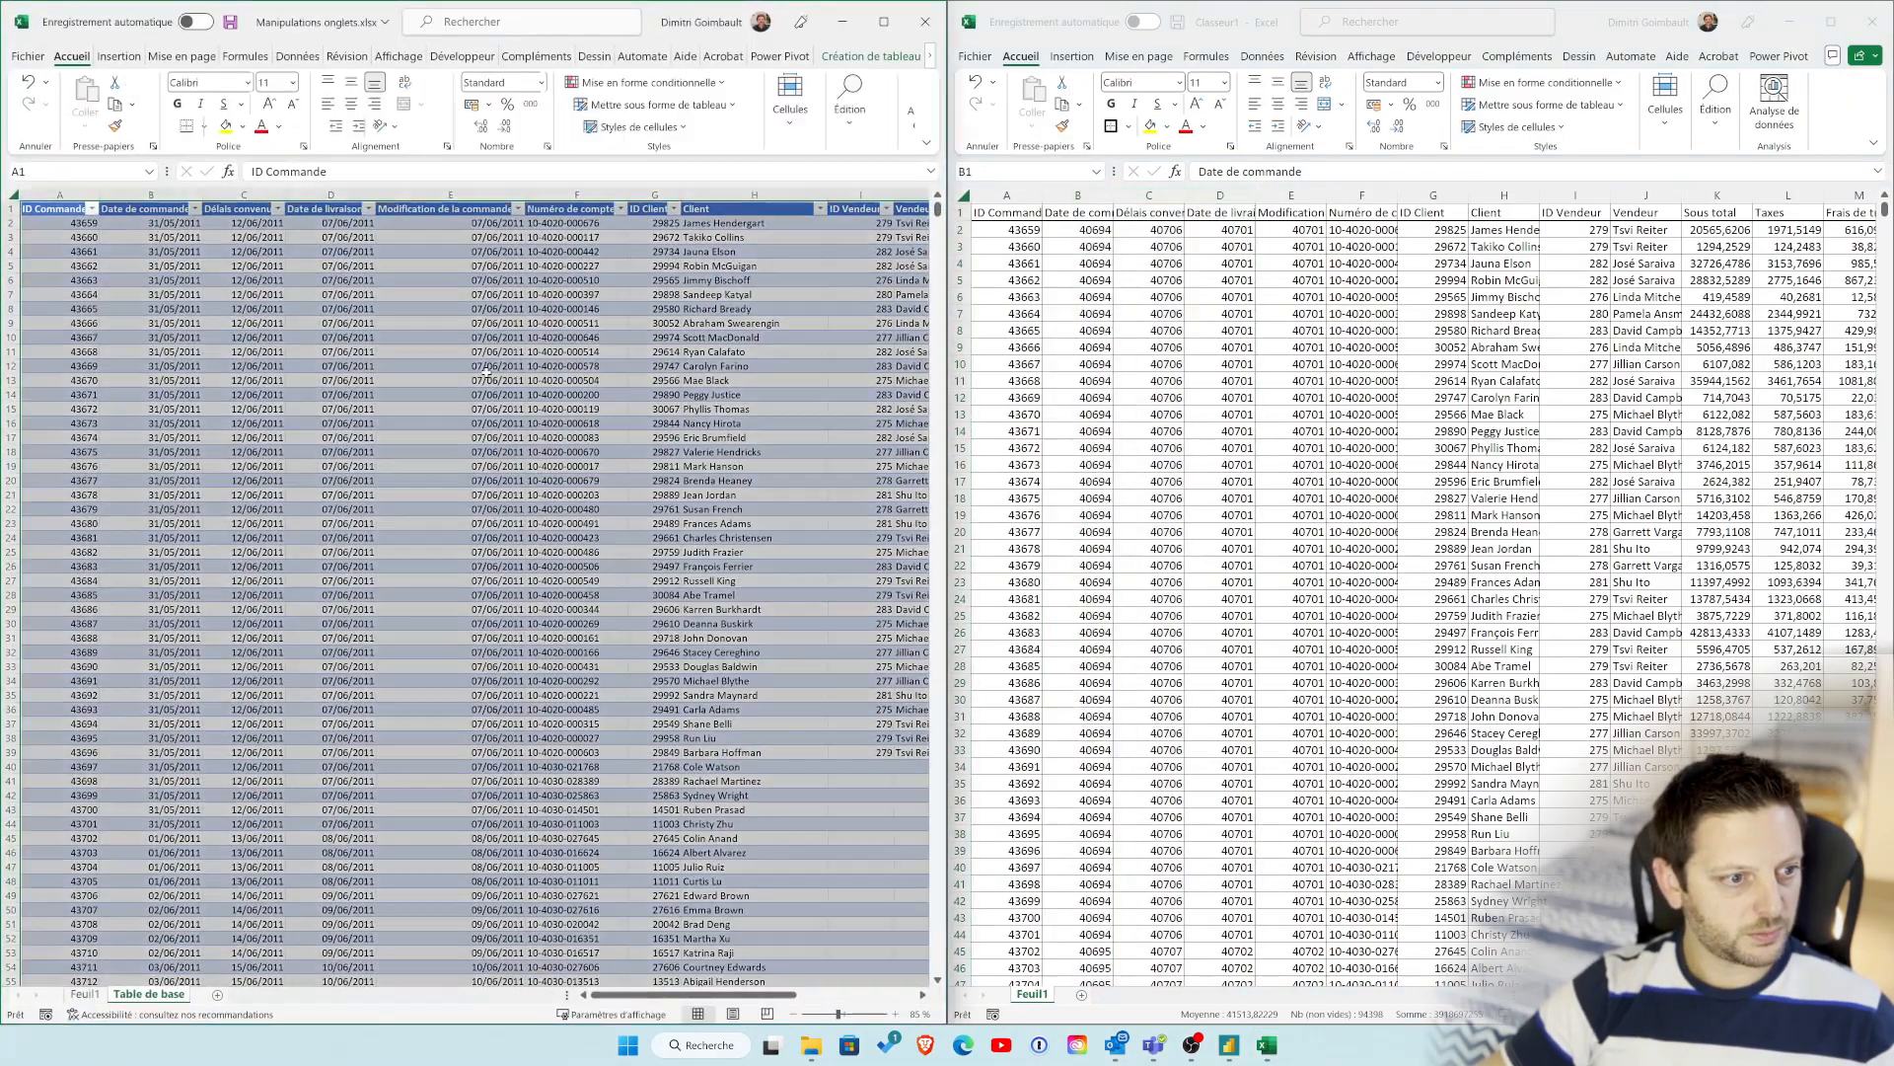
pyautogui.click(238, 408)
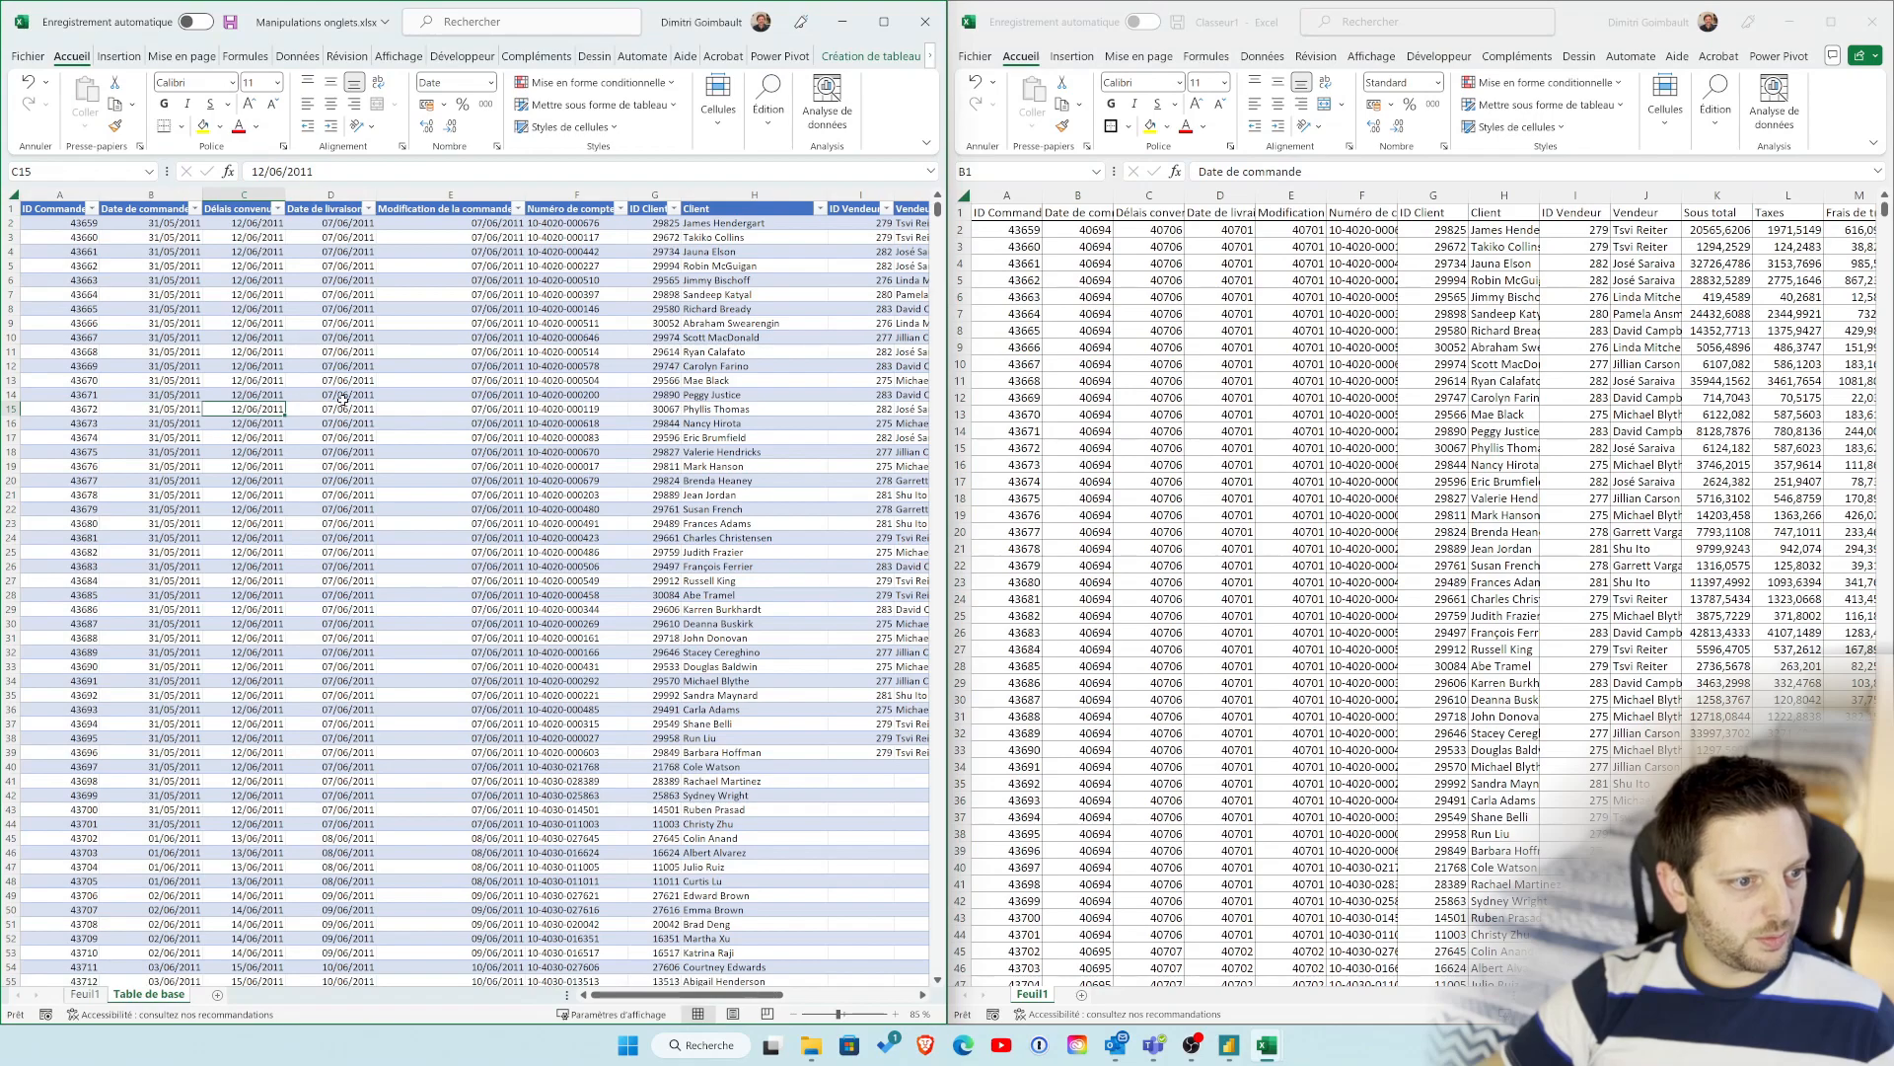
pyautogui.click(1268, 407)
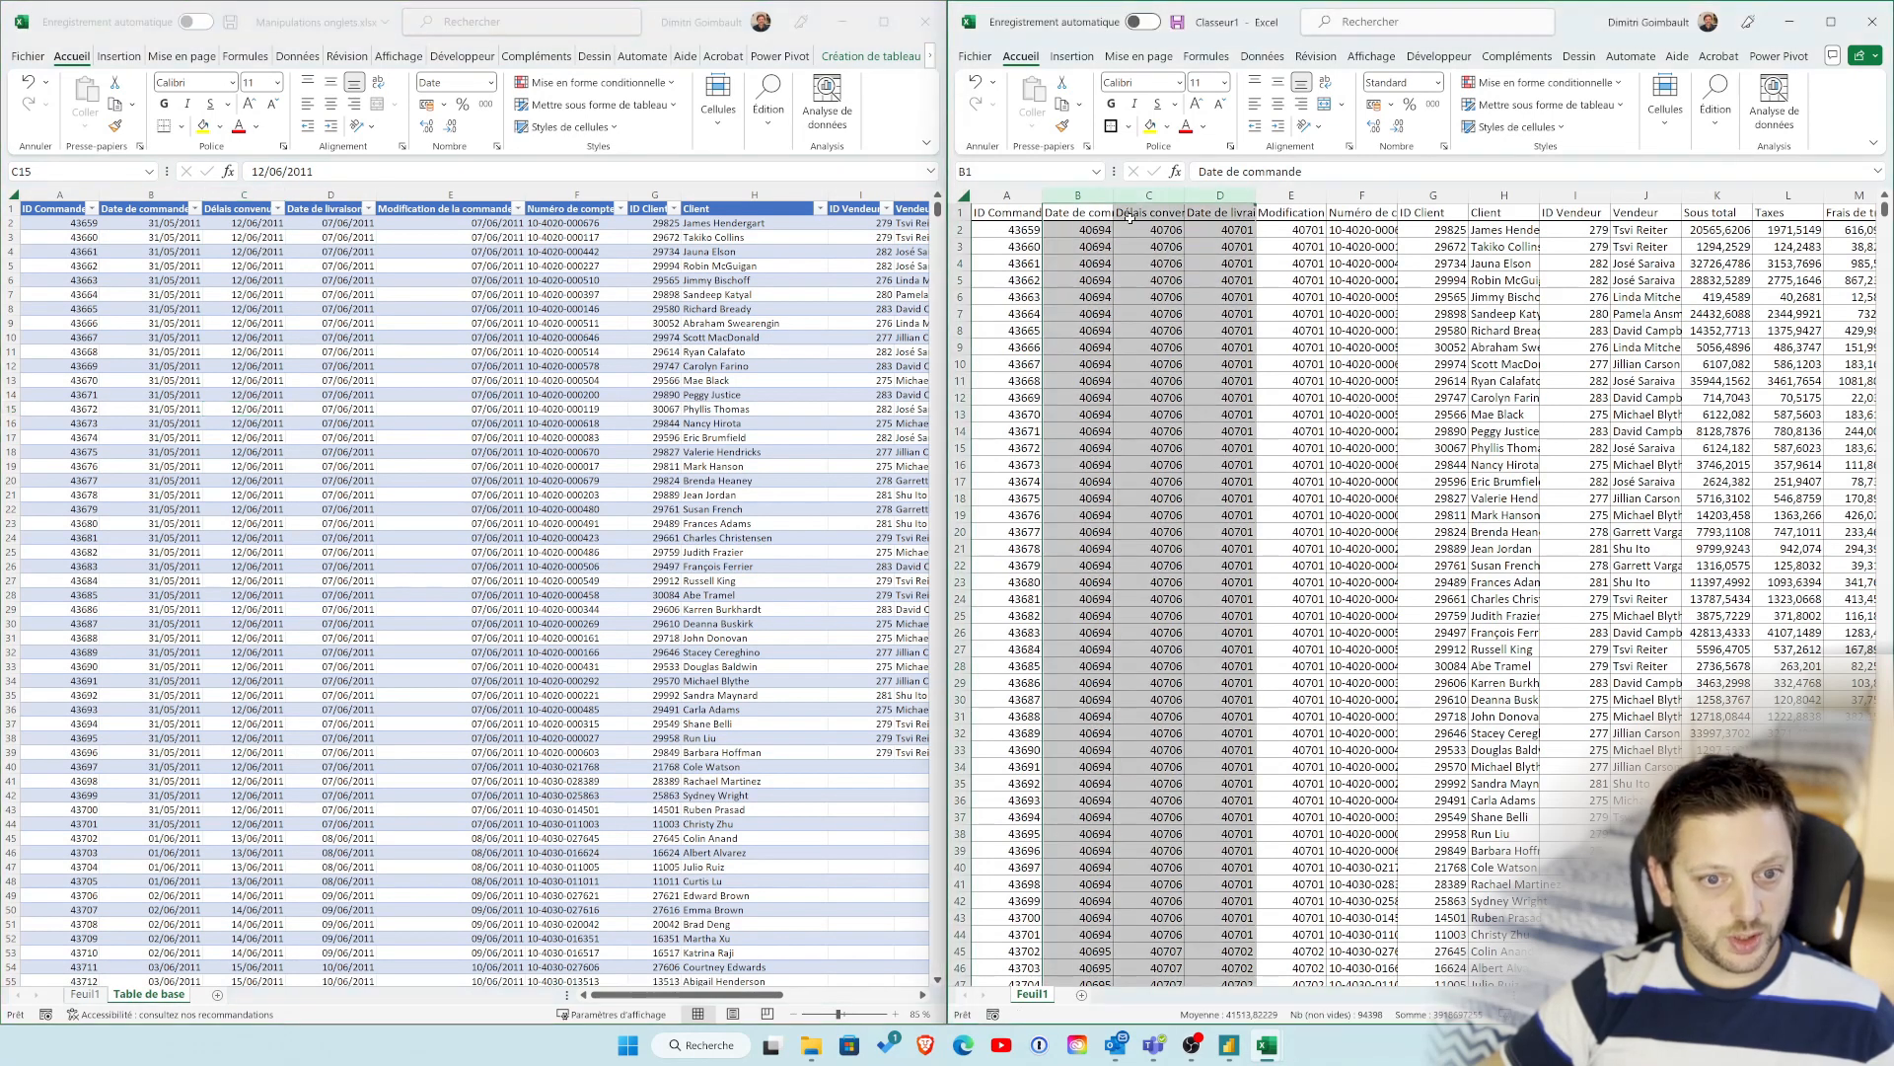
# Step: Apply the short date format to columns B through E in Classeur1
pyautogui.moveTo(1078, 196); pyautogui.dragTo(1292, 195)
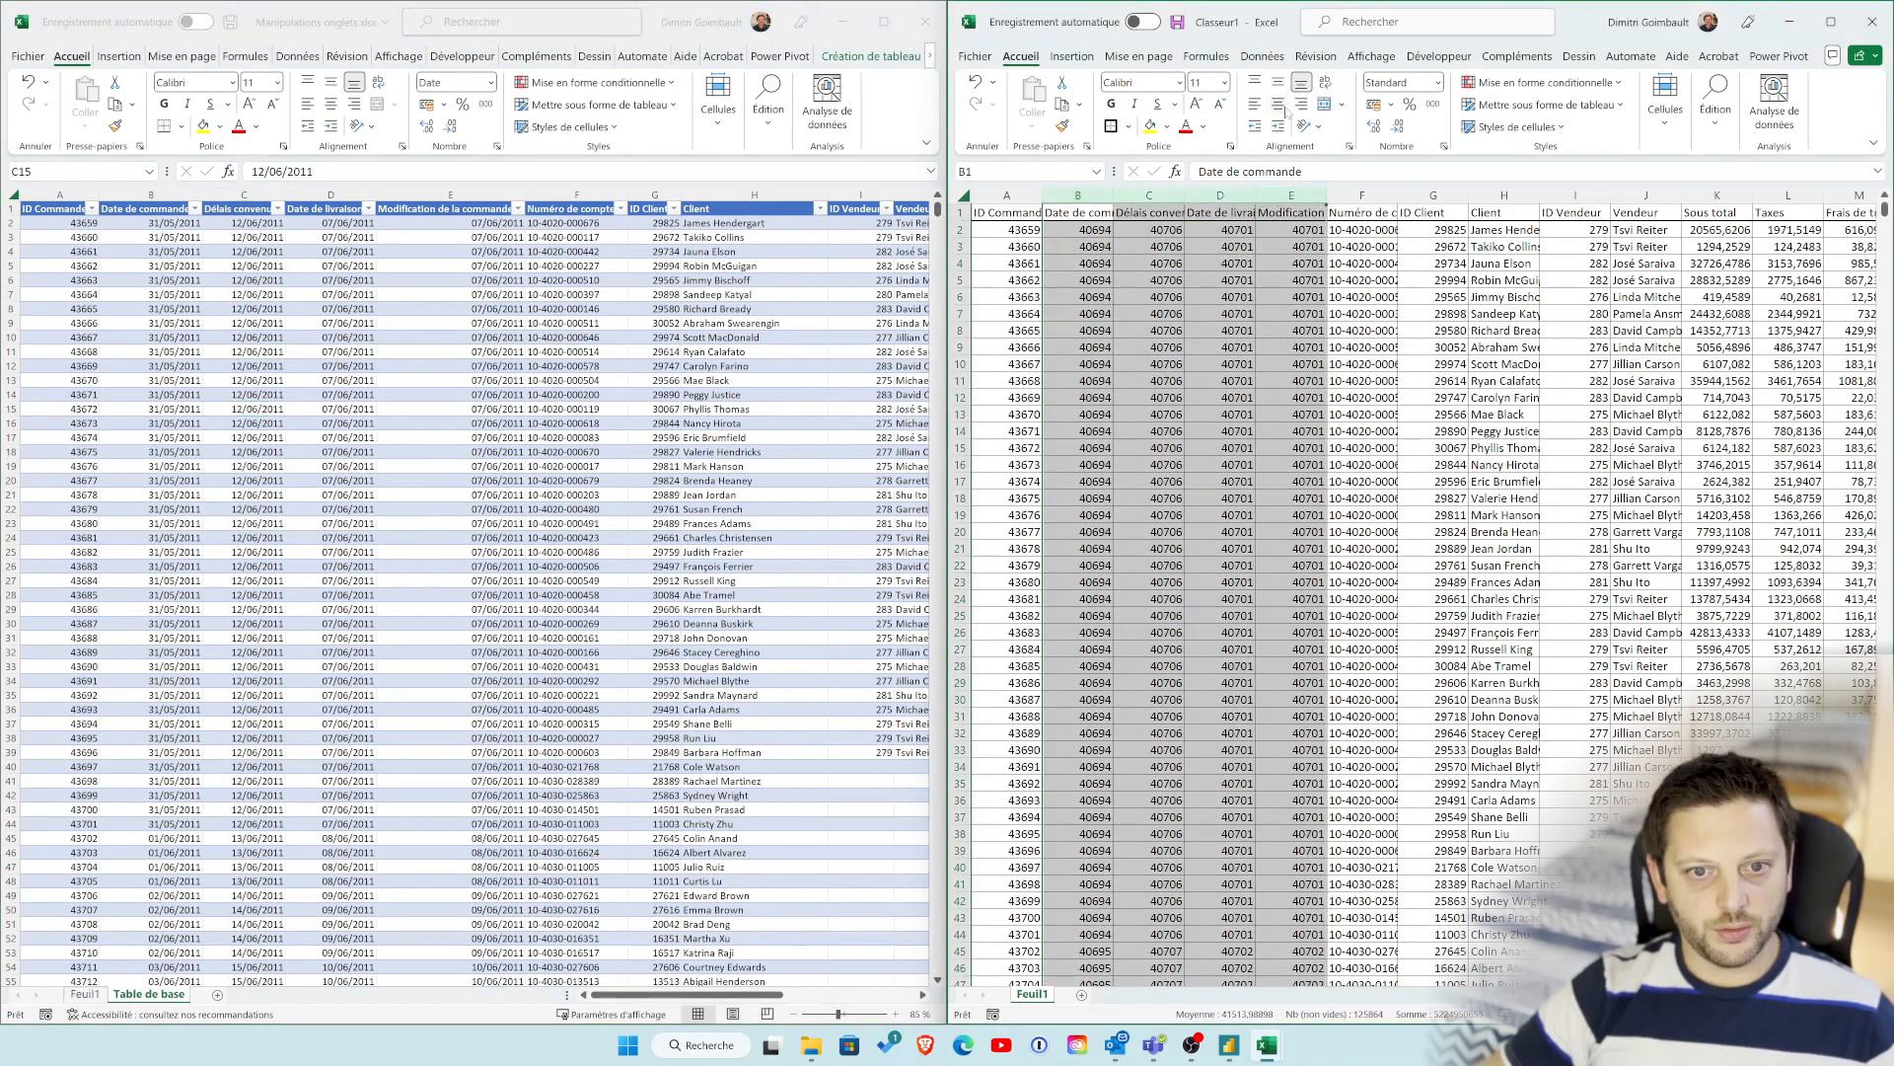
pyautogui.click(1437, 83)
pyautogui.click(1431, 323)
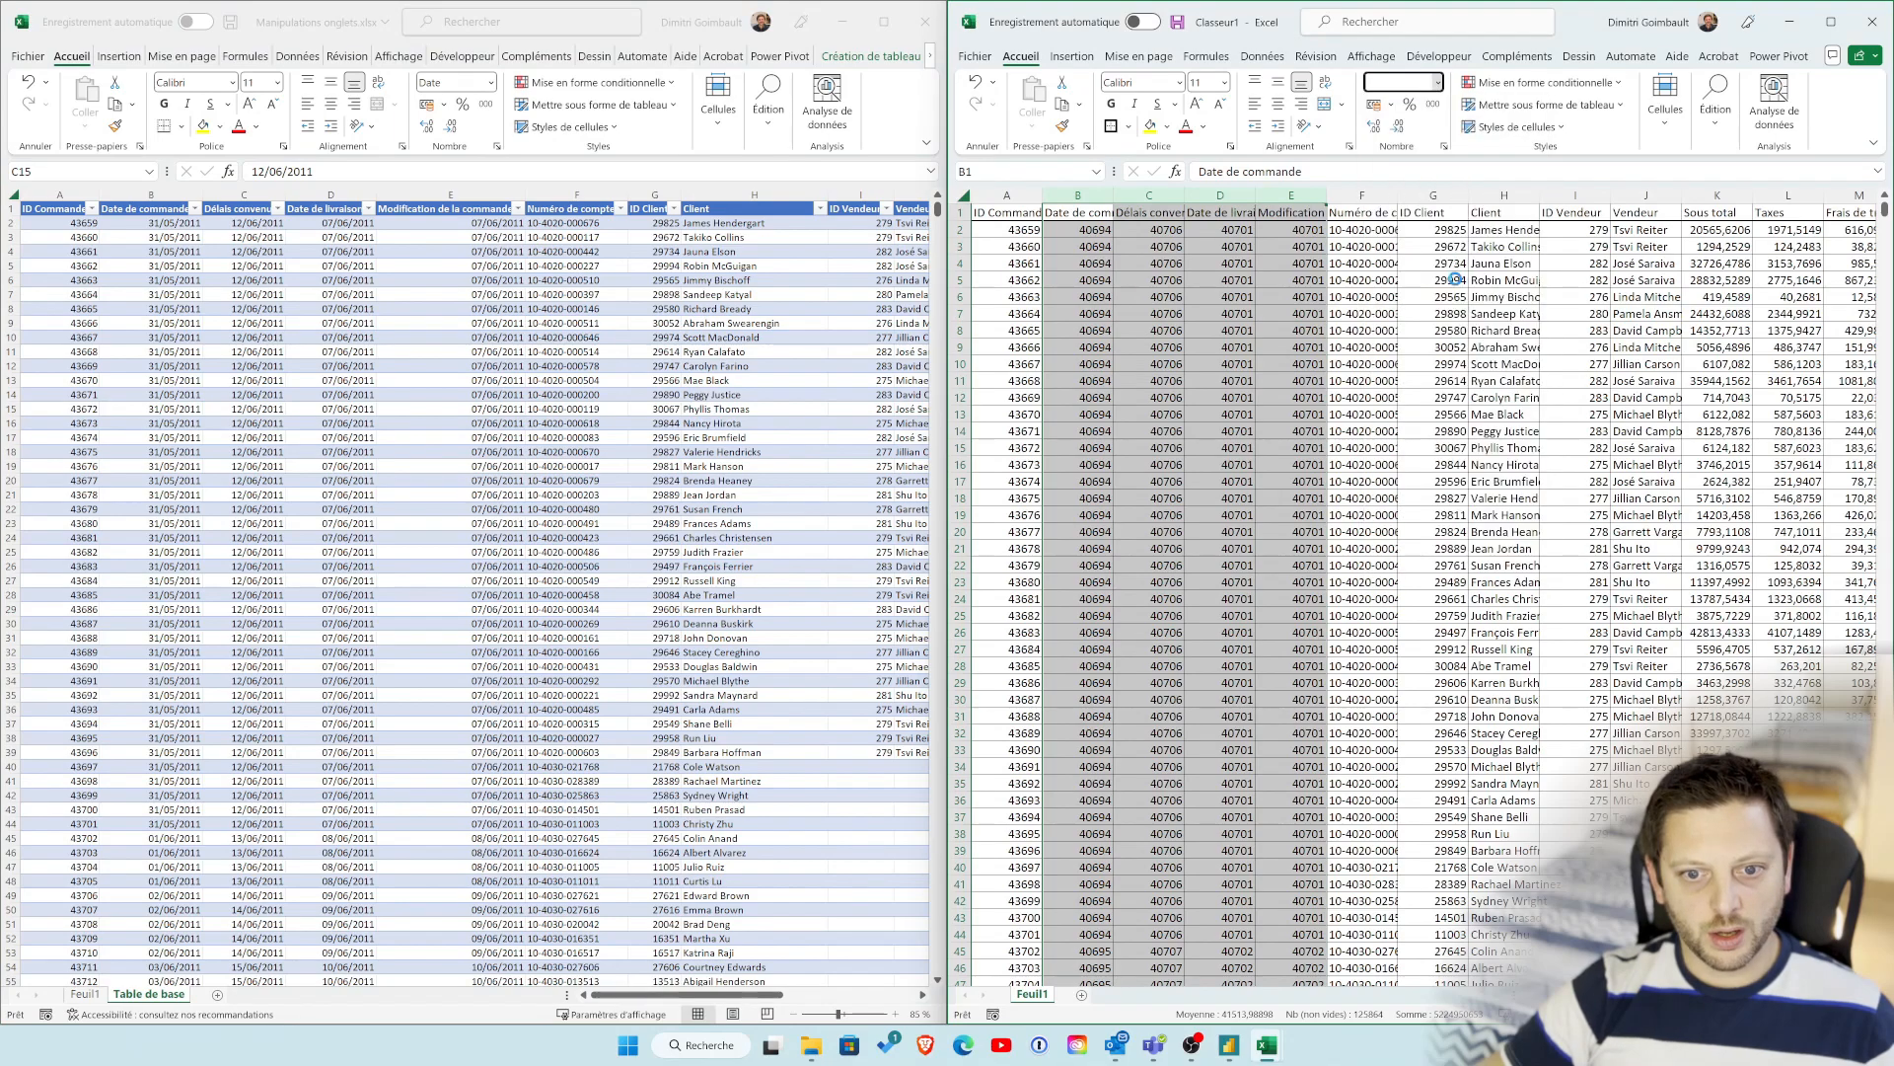
pyautogui.click(1216, 381)
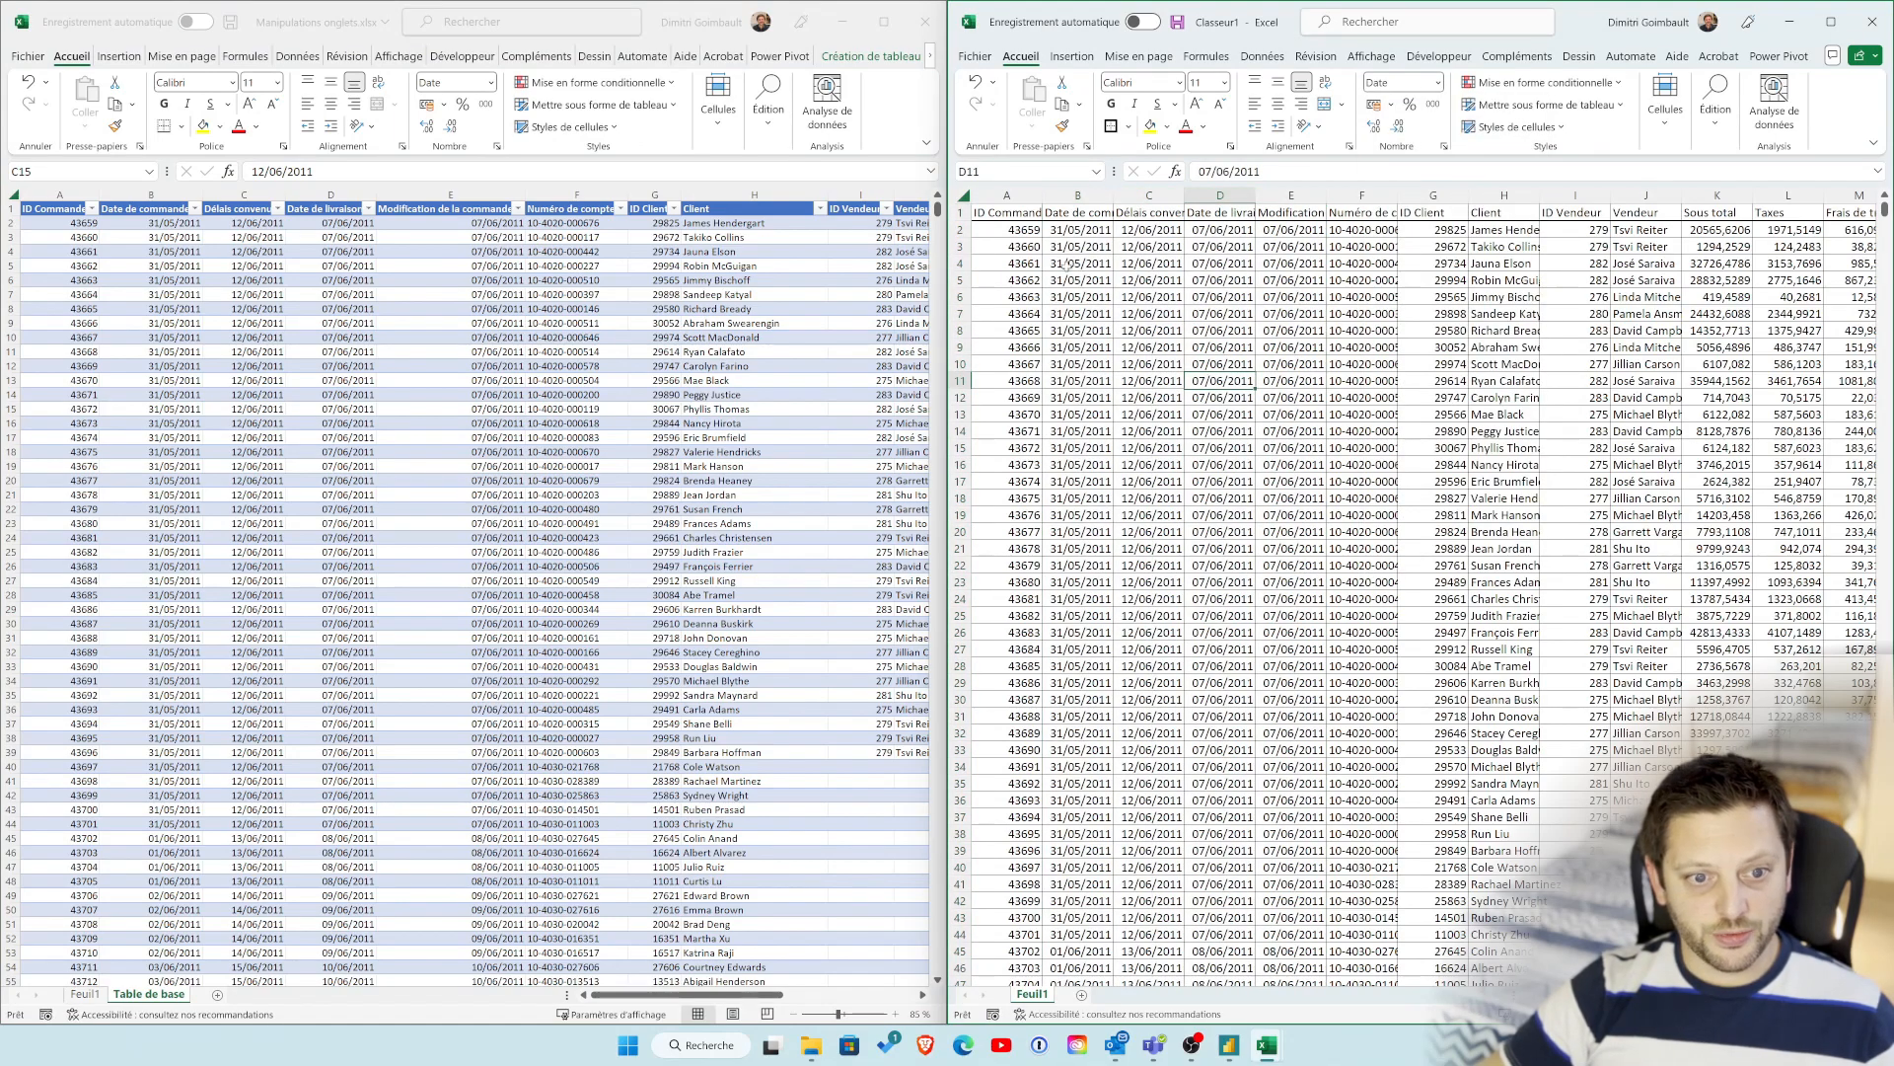
# Step: Apply the Monétaire number format to the Sous total column in Classeur1
pyautogui.click(1017, 197)
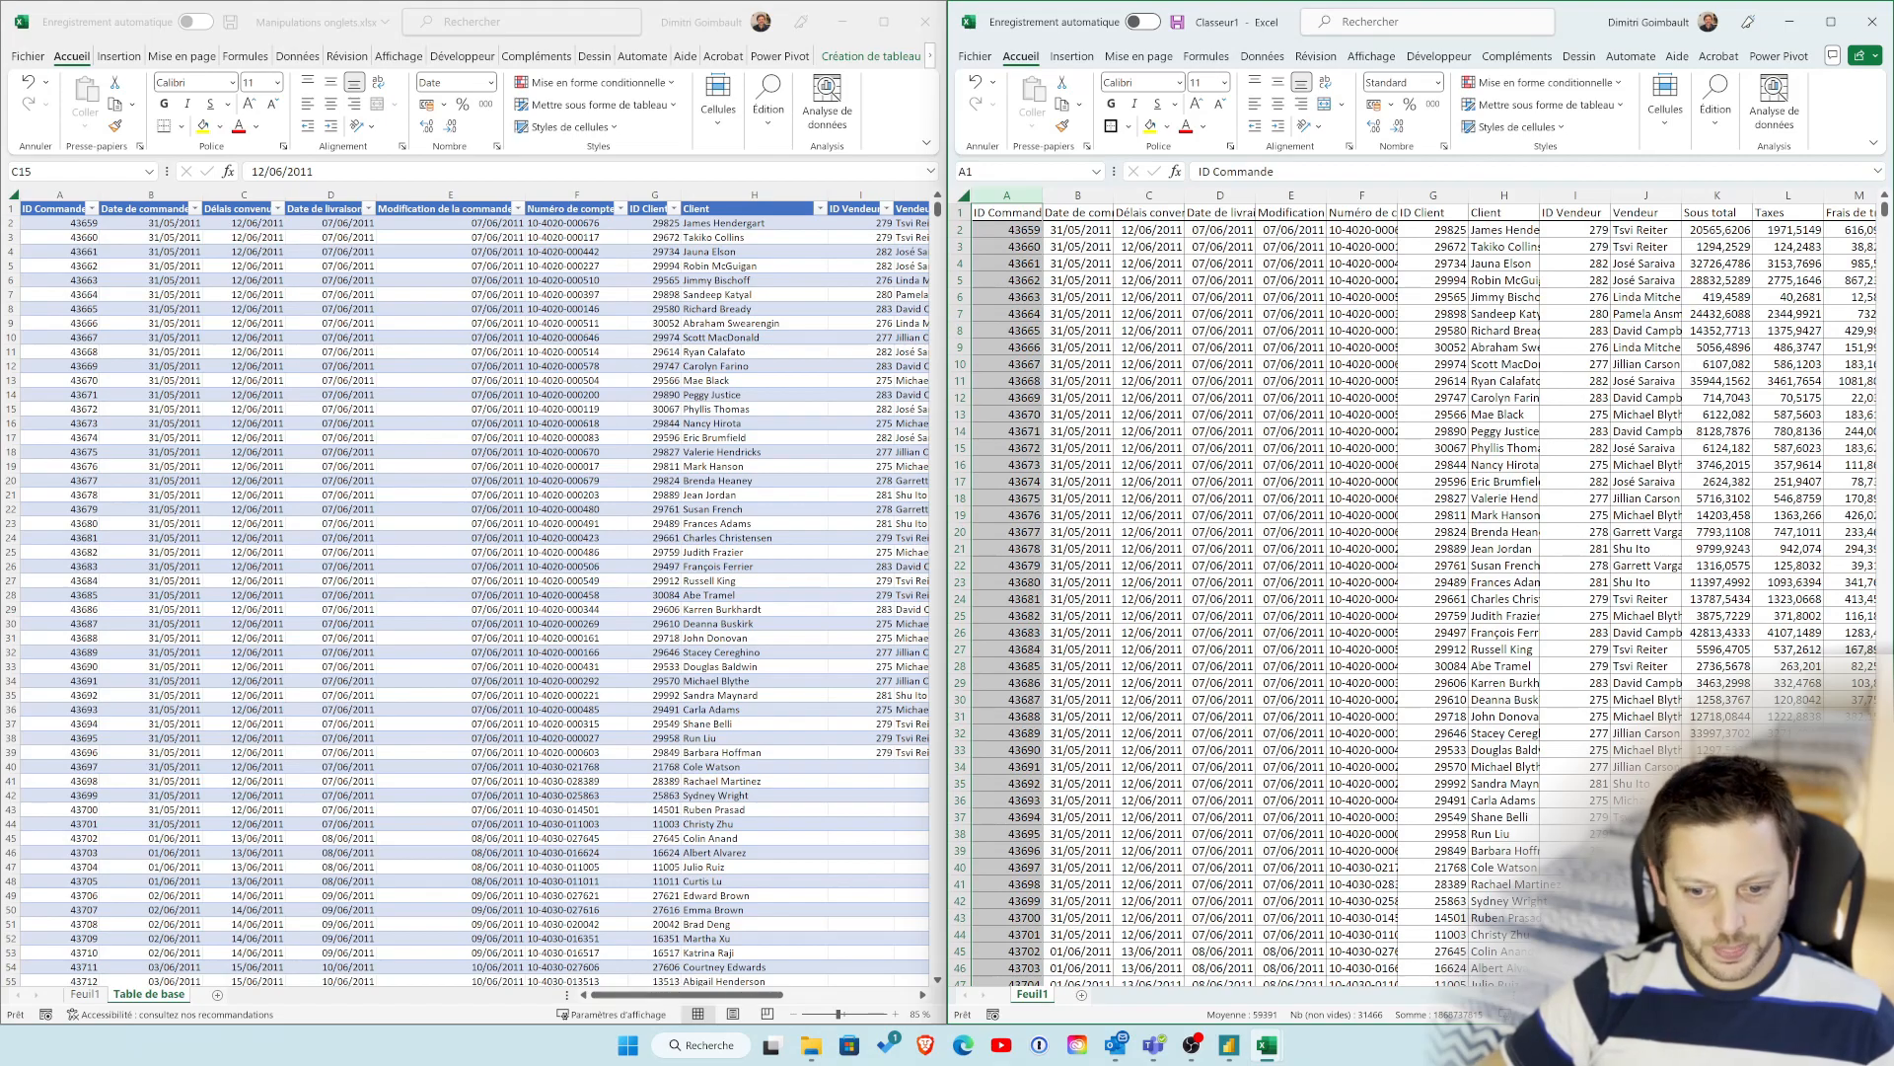
pyautogui.hscroll(3, 1455, 233)
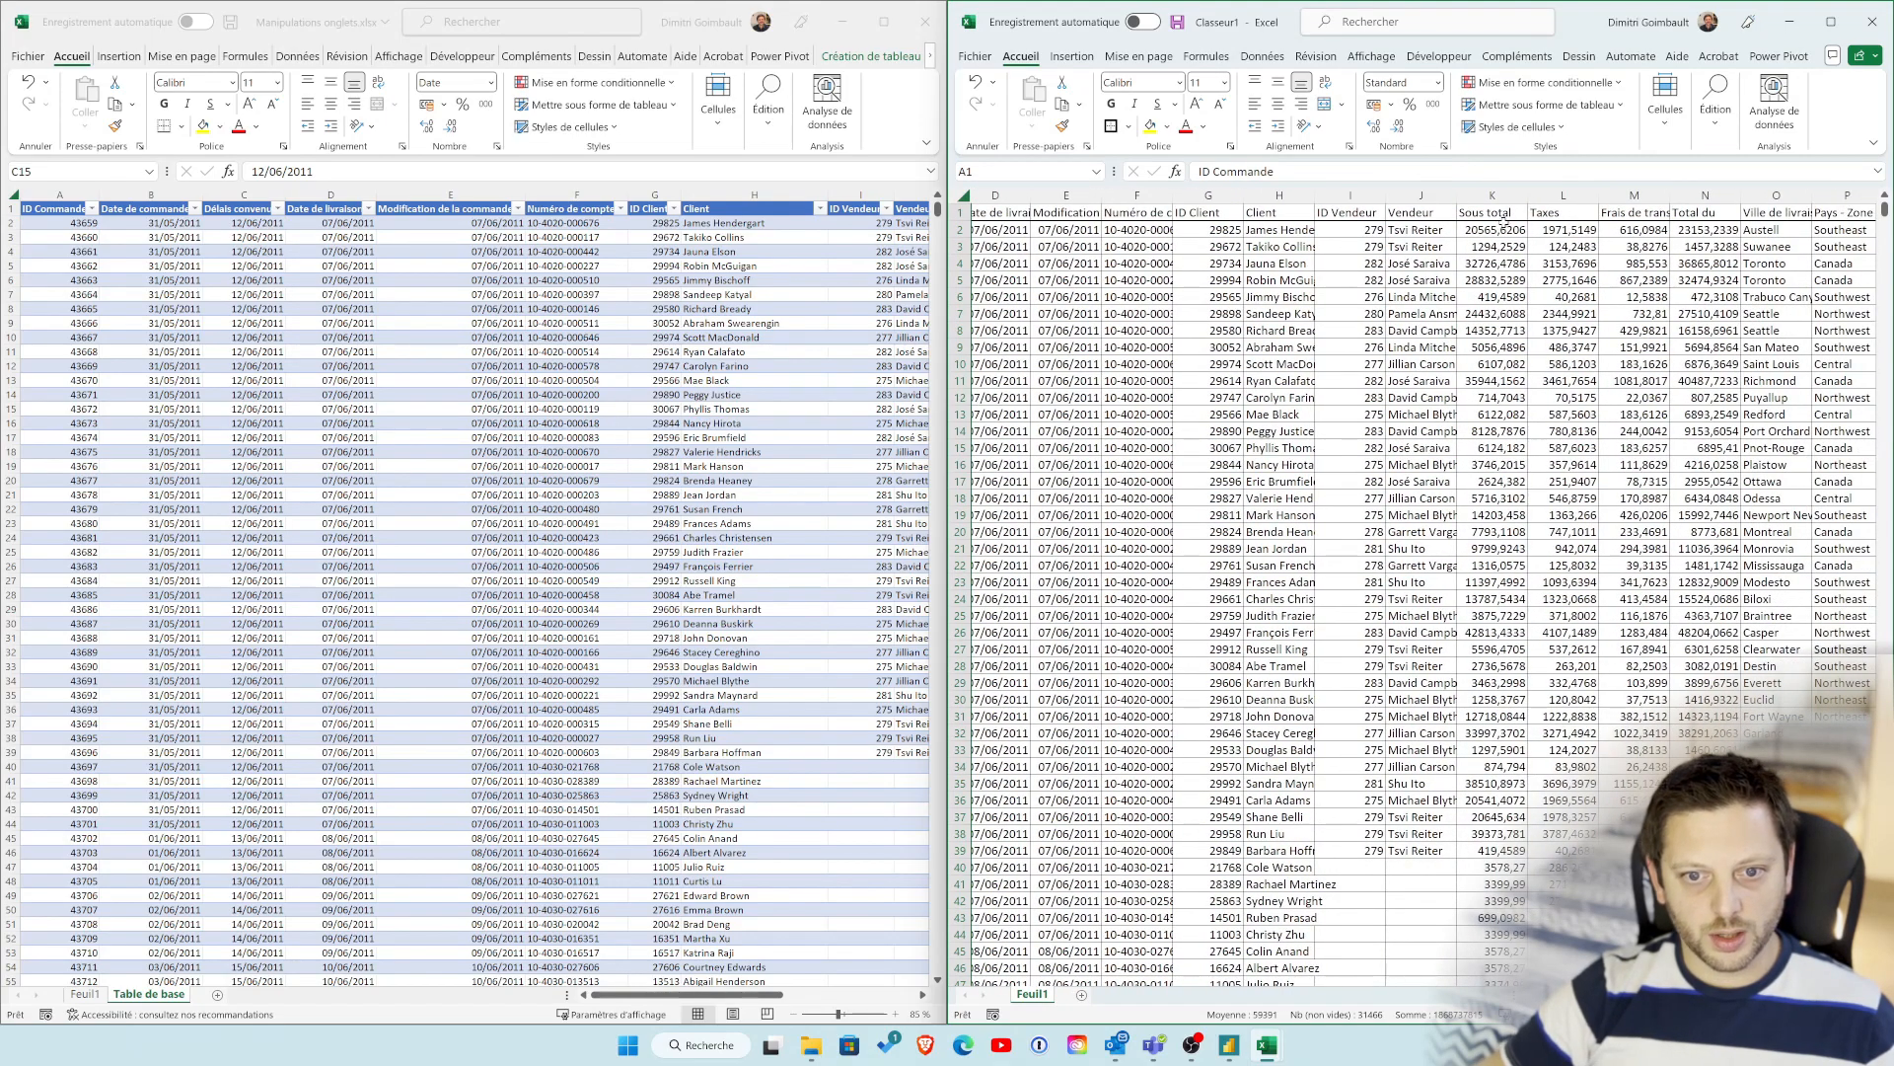
pyautogui.click(1492, 196)
pyautogui.click(1438, 83)
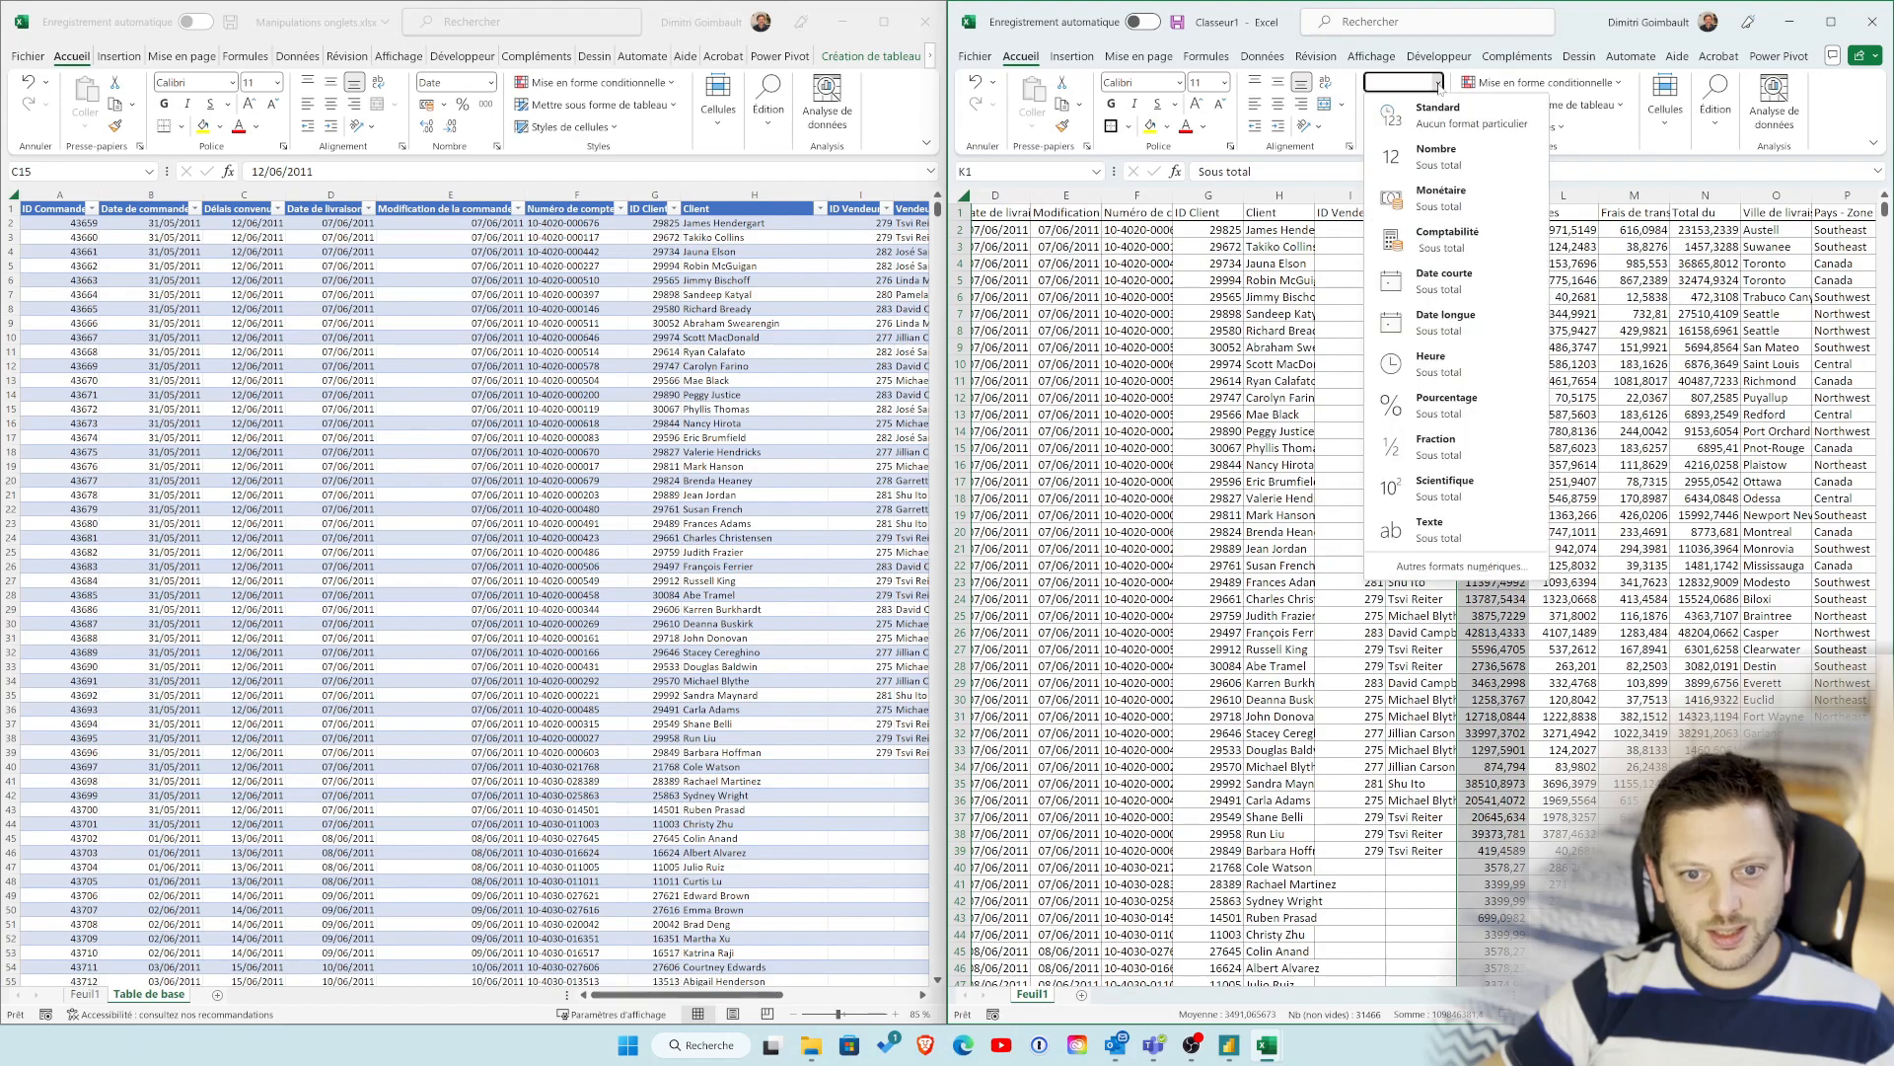
pyautogui.click(1469, 202)
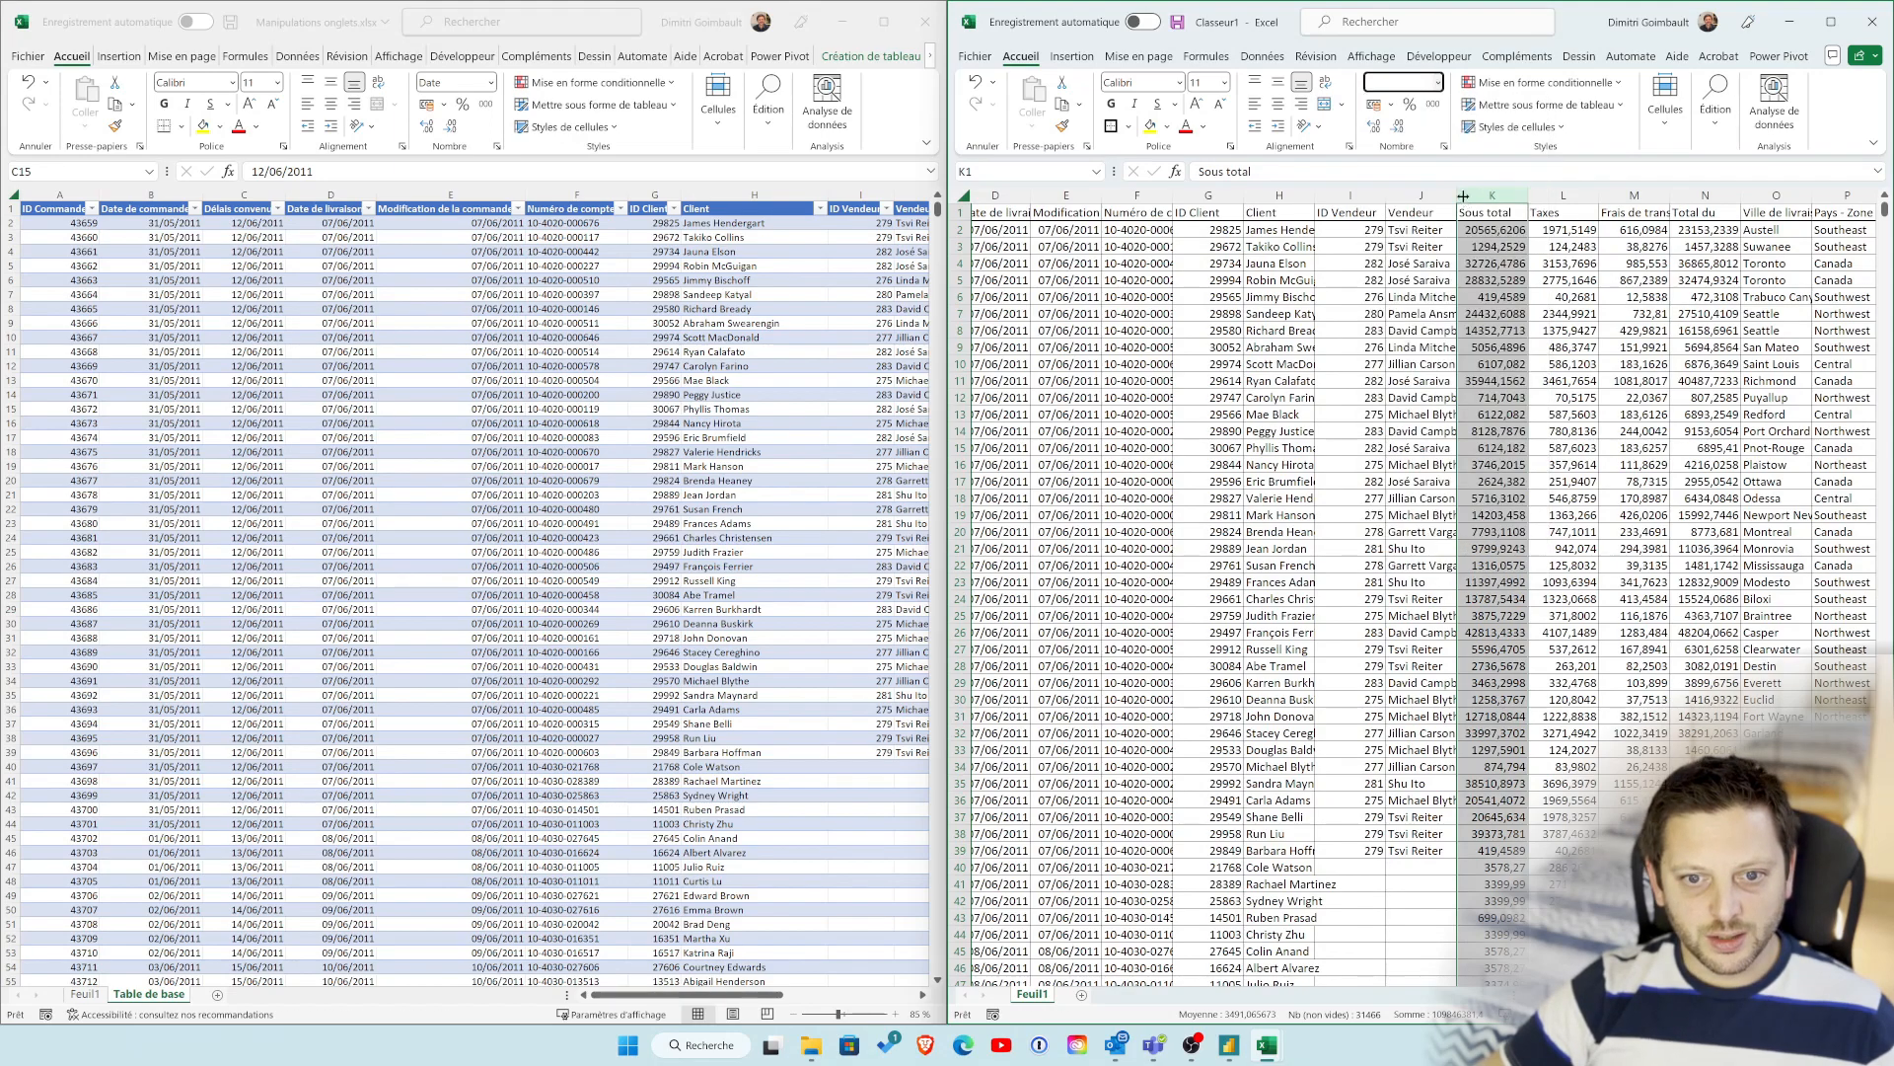
# Step: Review the formatting of the remaining columns in the original Table de base sheet
pyautogui.click(766, 541)
pyautogui.hscroll(15, 765, 540)
pyautogui.hscroll(-8, 765, 541)
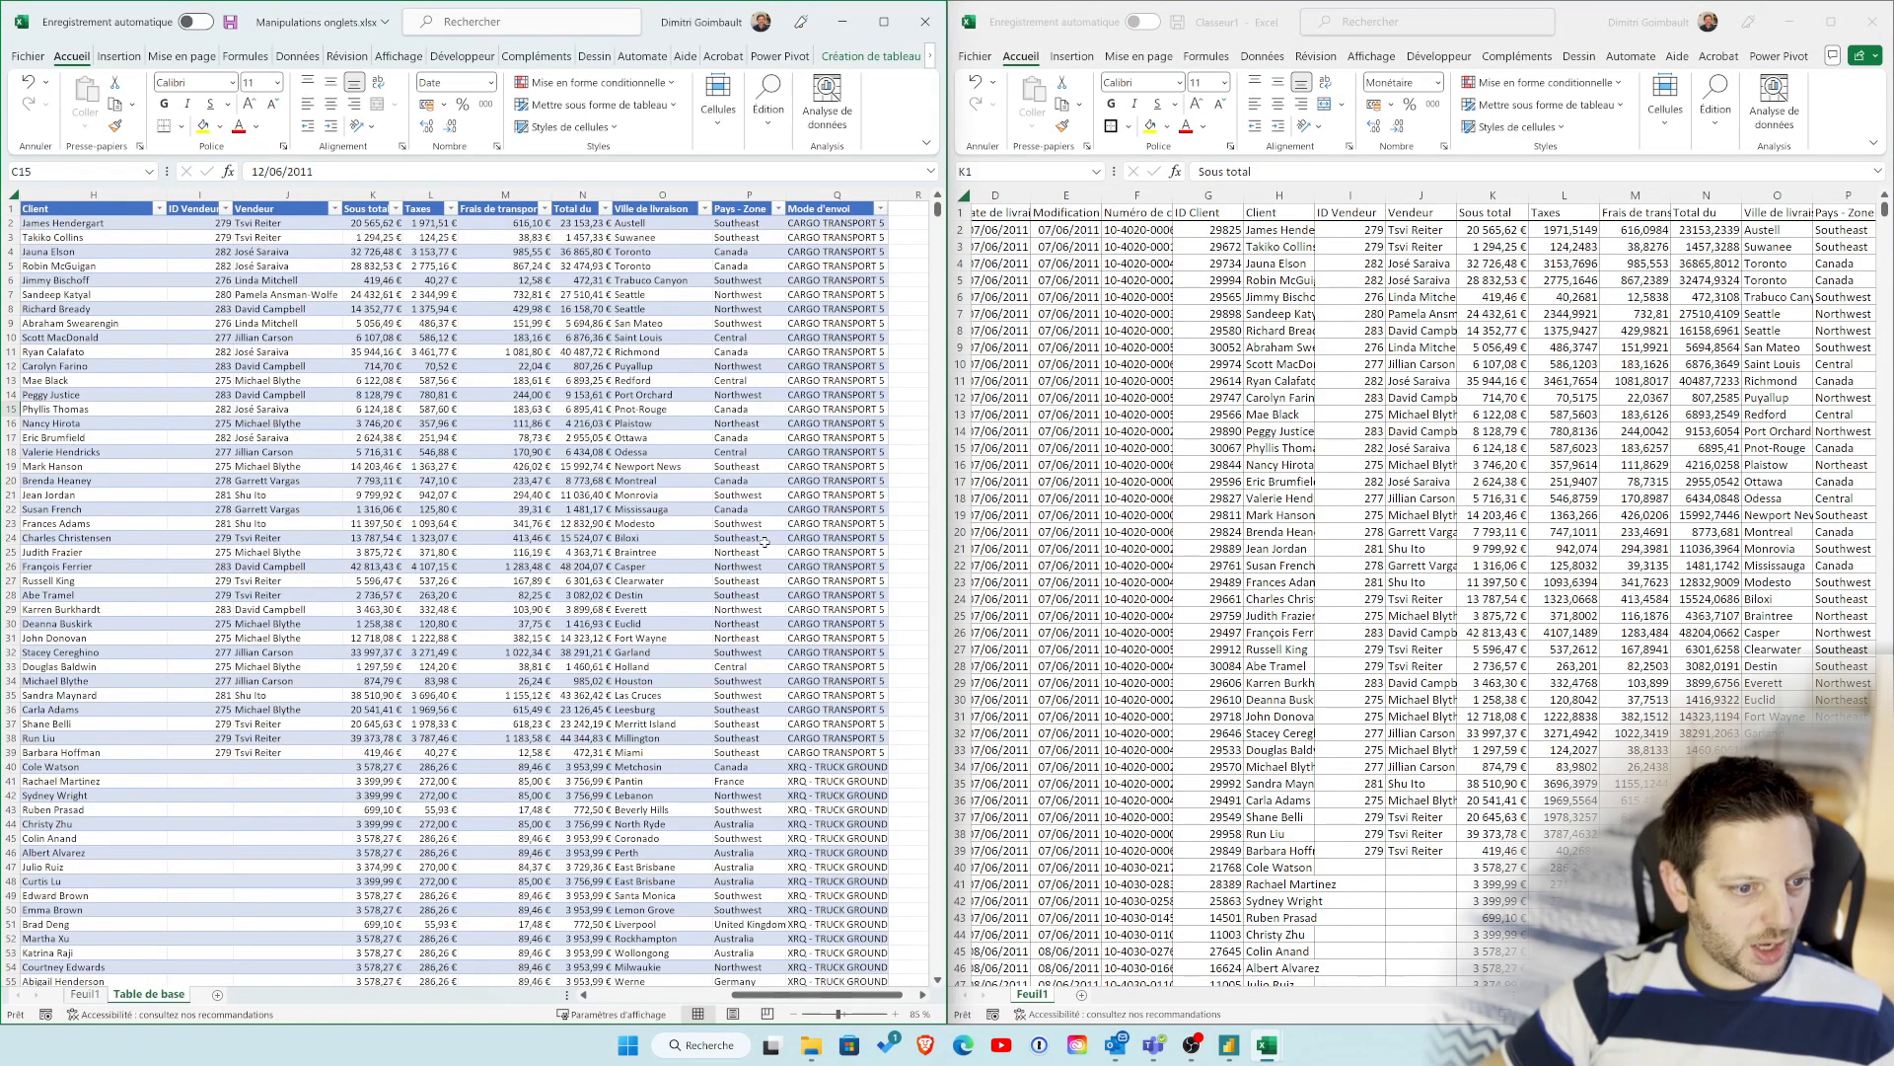
pyautogui.hscroll(-6, 766, 541)
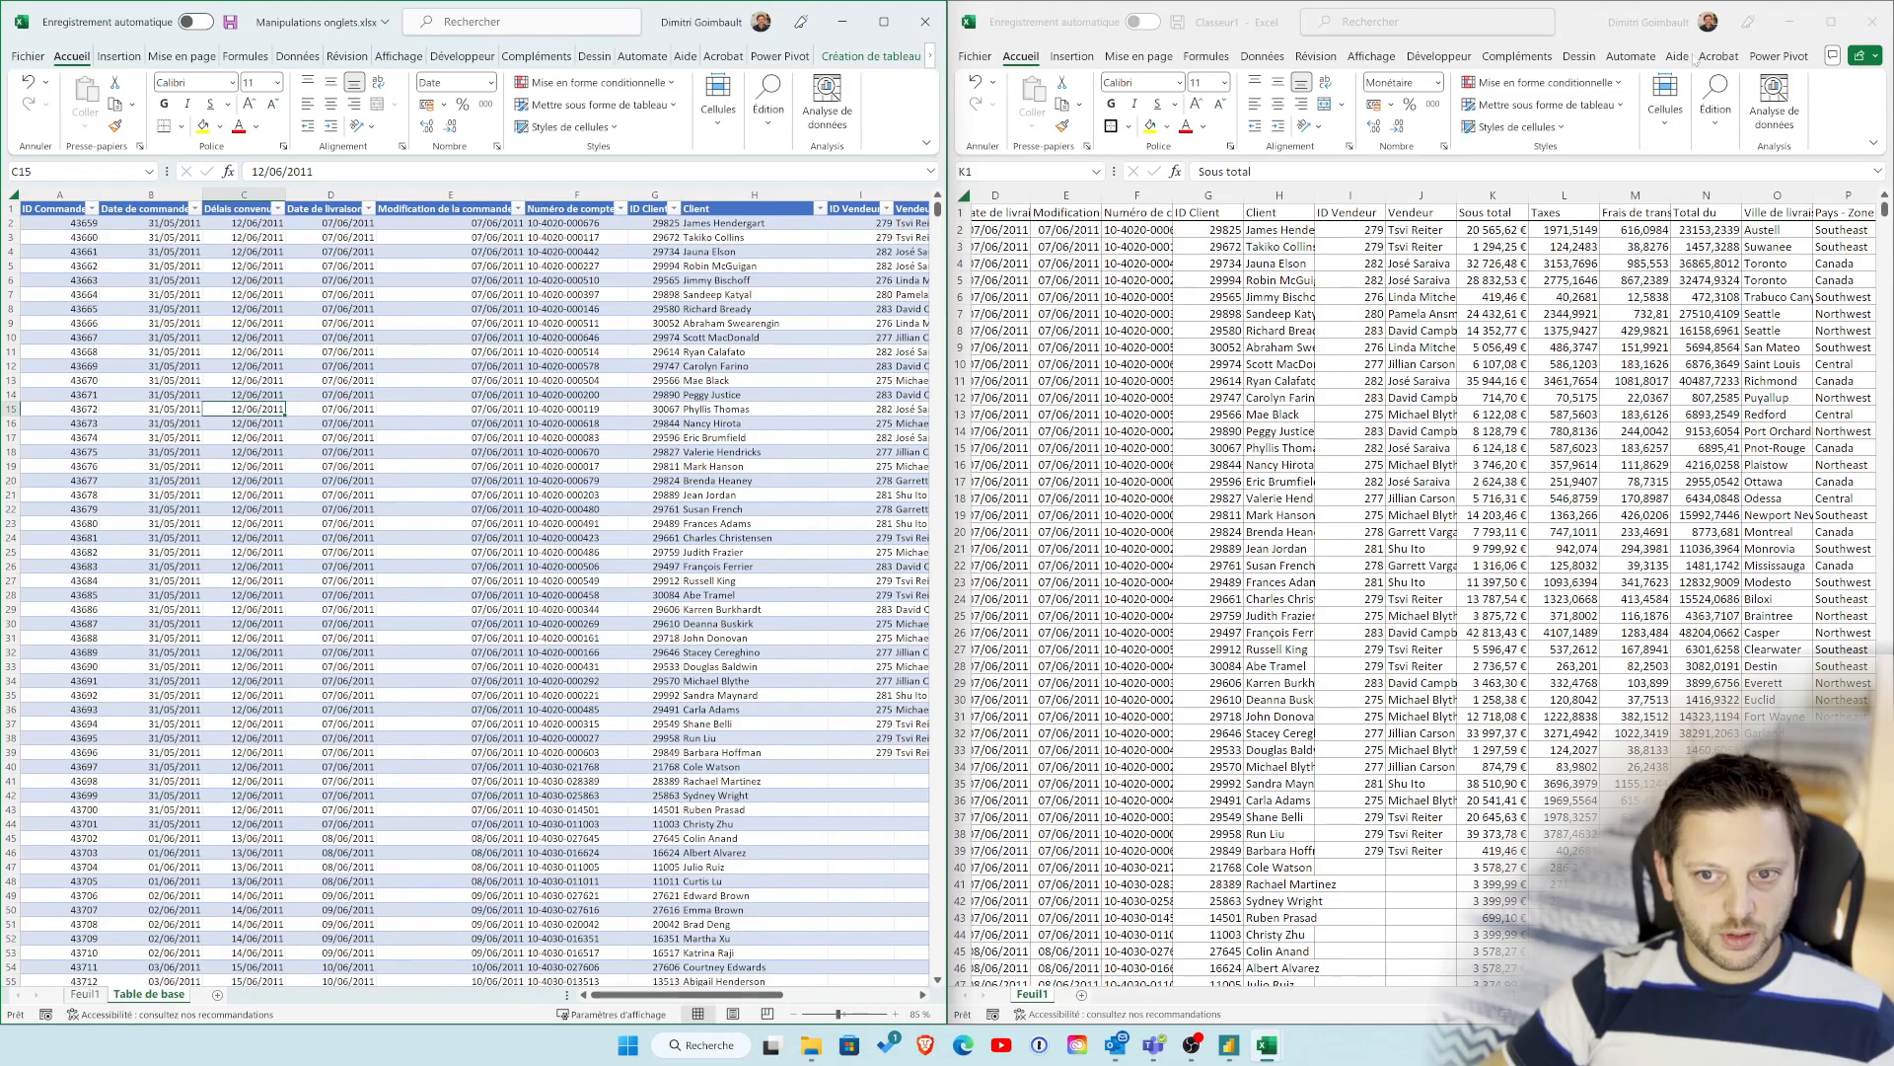
# Step: Format the Classeur1 data from Date de livraison through Mode d'envoi as a blue medium-style table with headers
pyautogui.click(1831, 22)
pyautogui.click(760, 363)
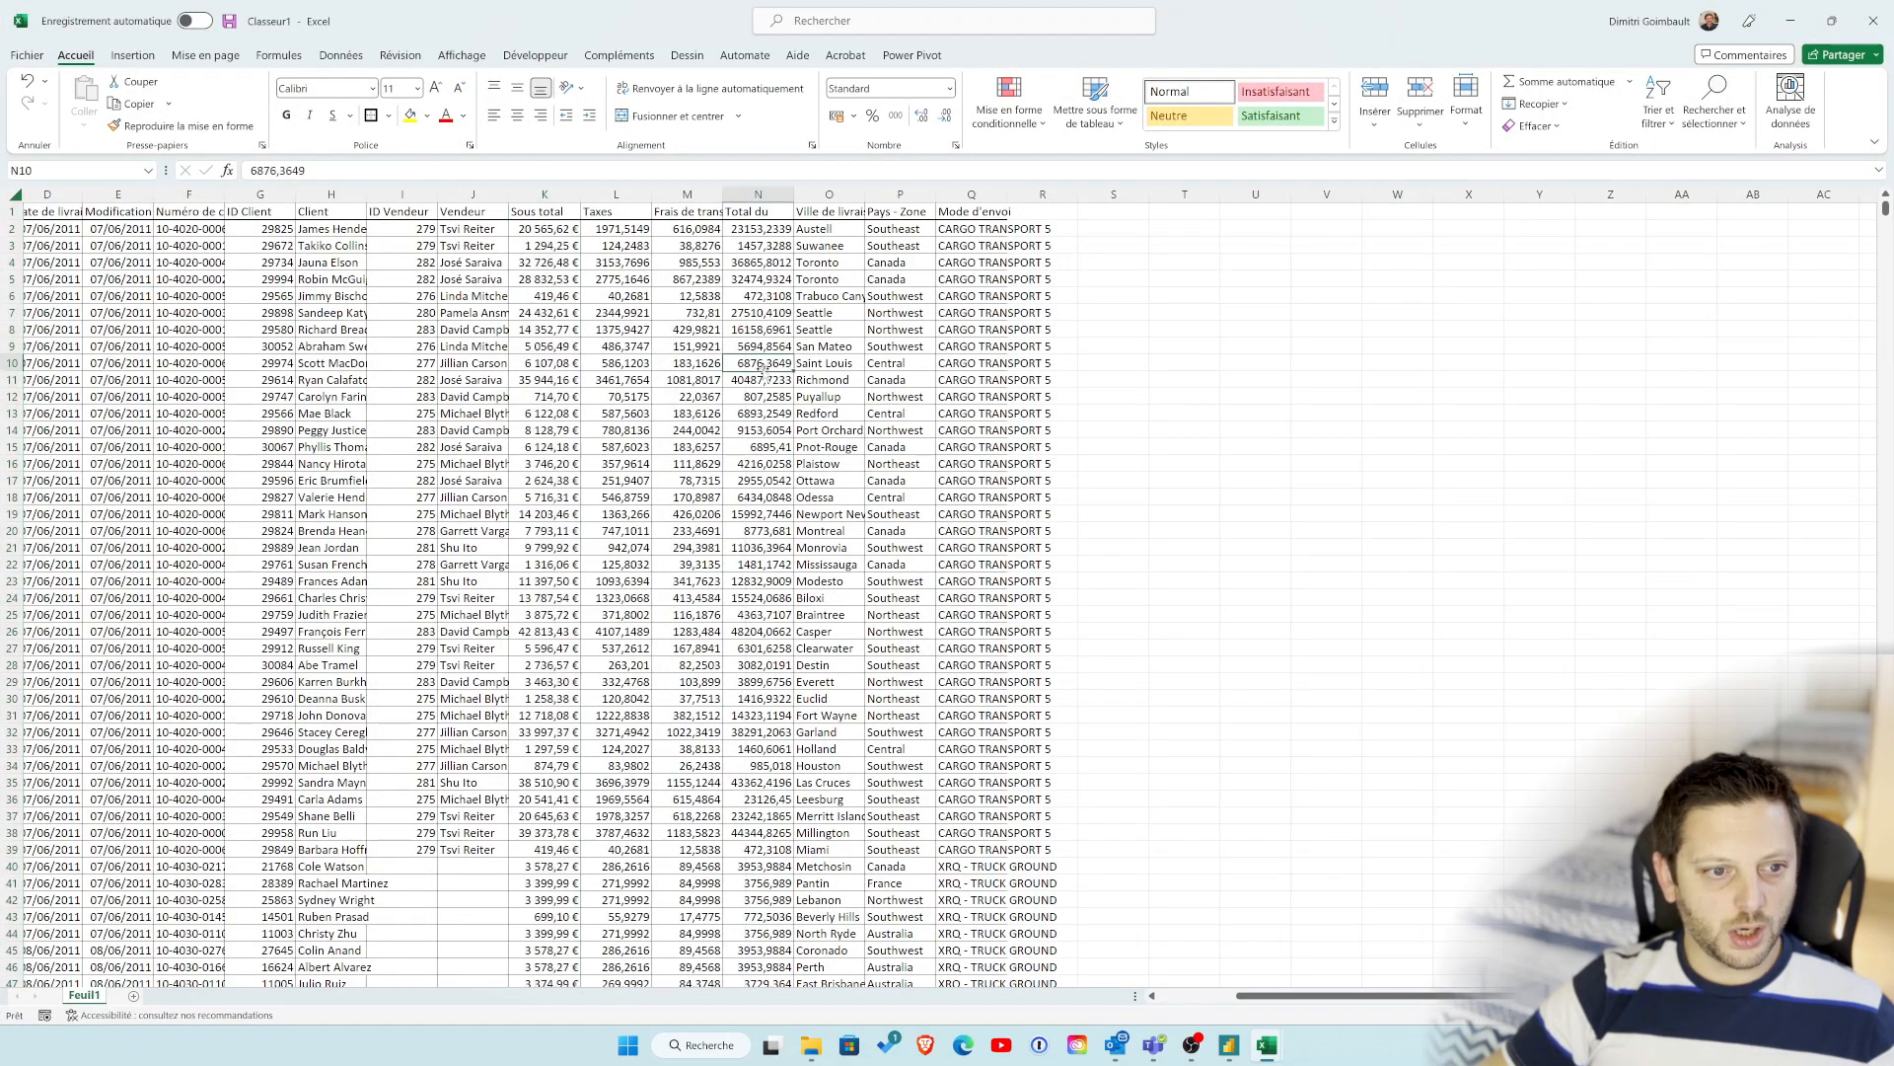
pyautogui.click(28, 211)
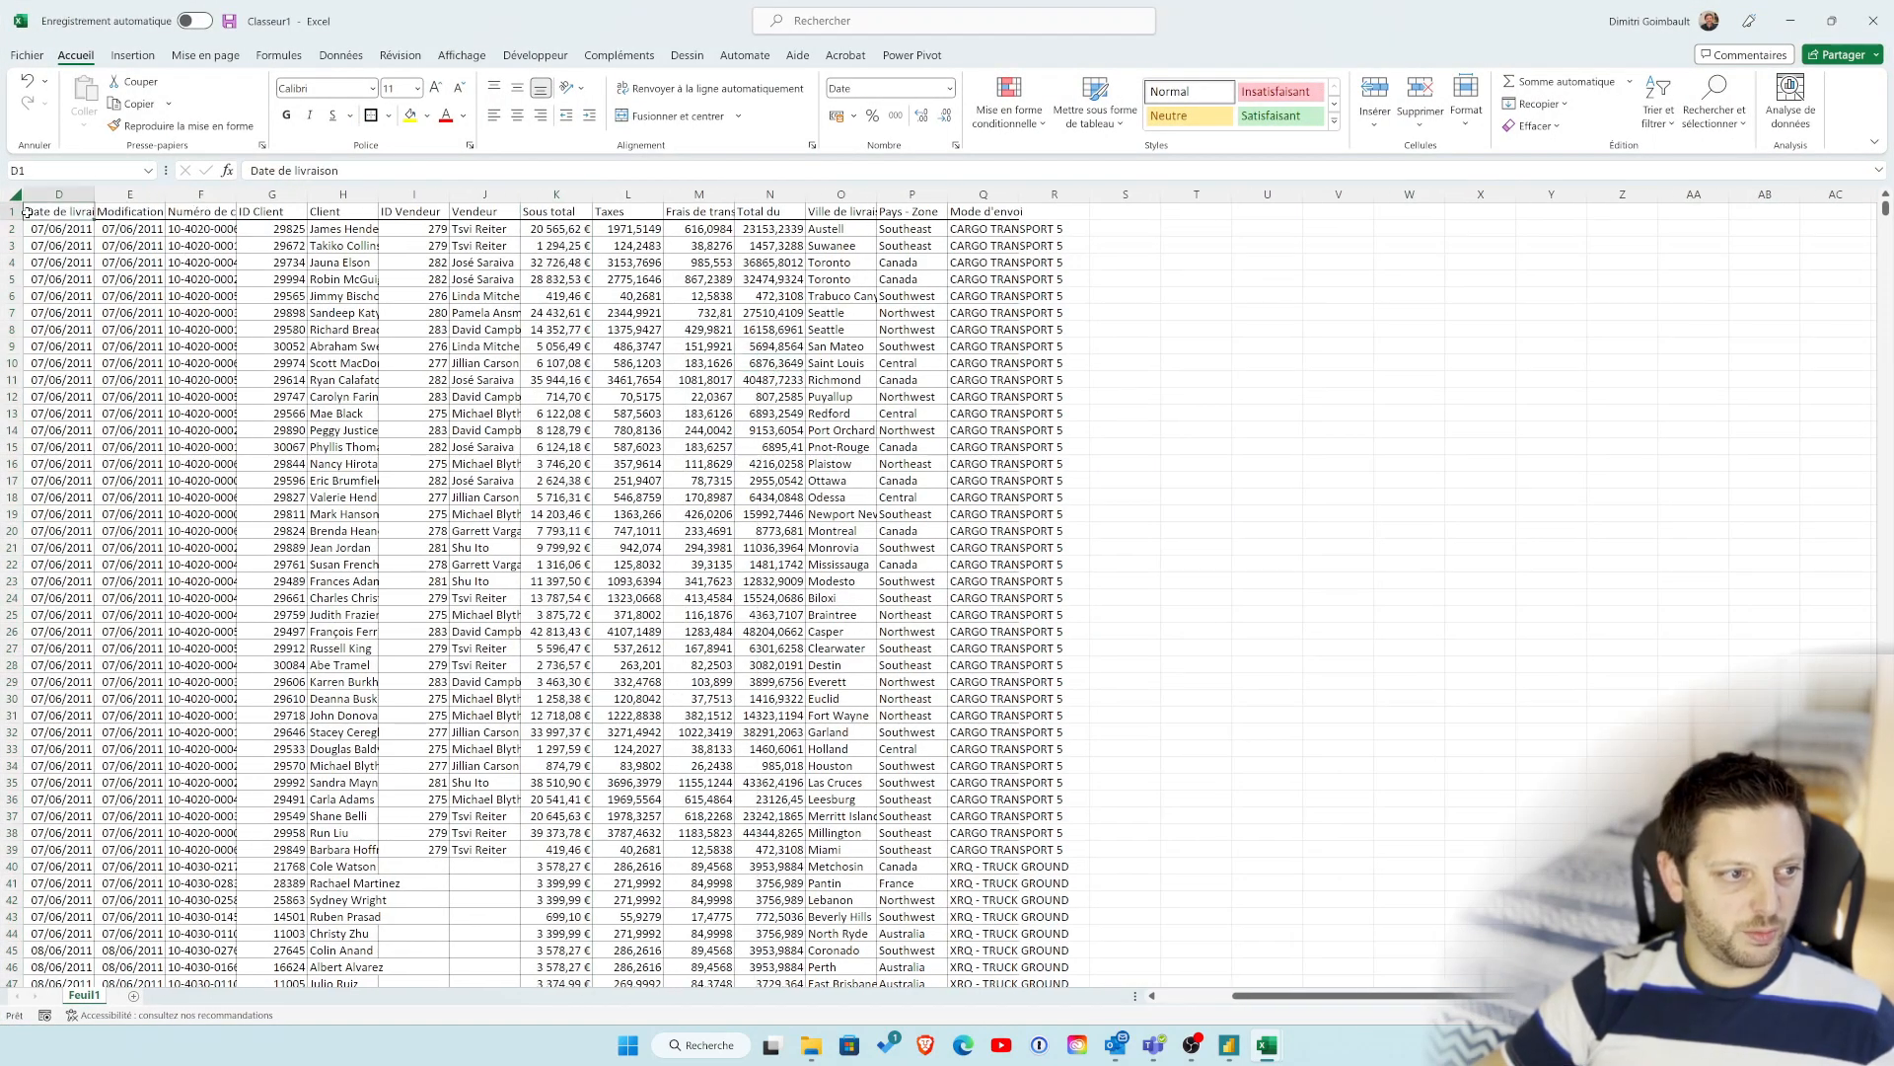
pyautogui.hotkey('ctrl', 'shift', 'Right')
pyautogui.hotkey('ctrl', 'shift', 'Down')
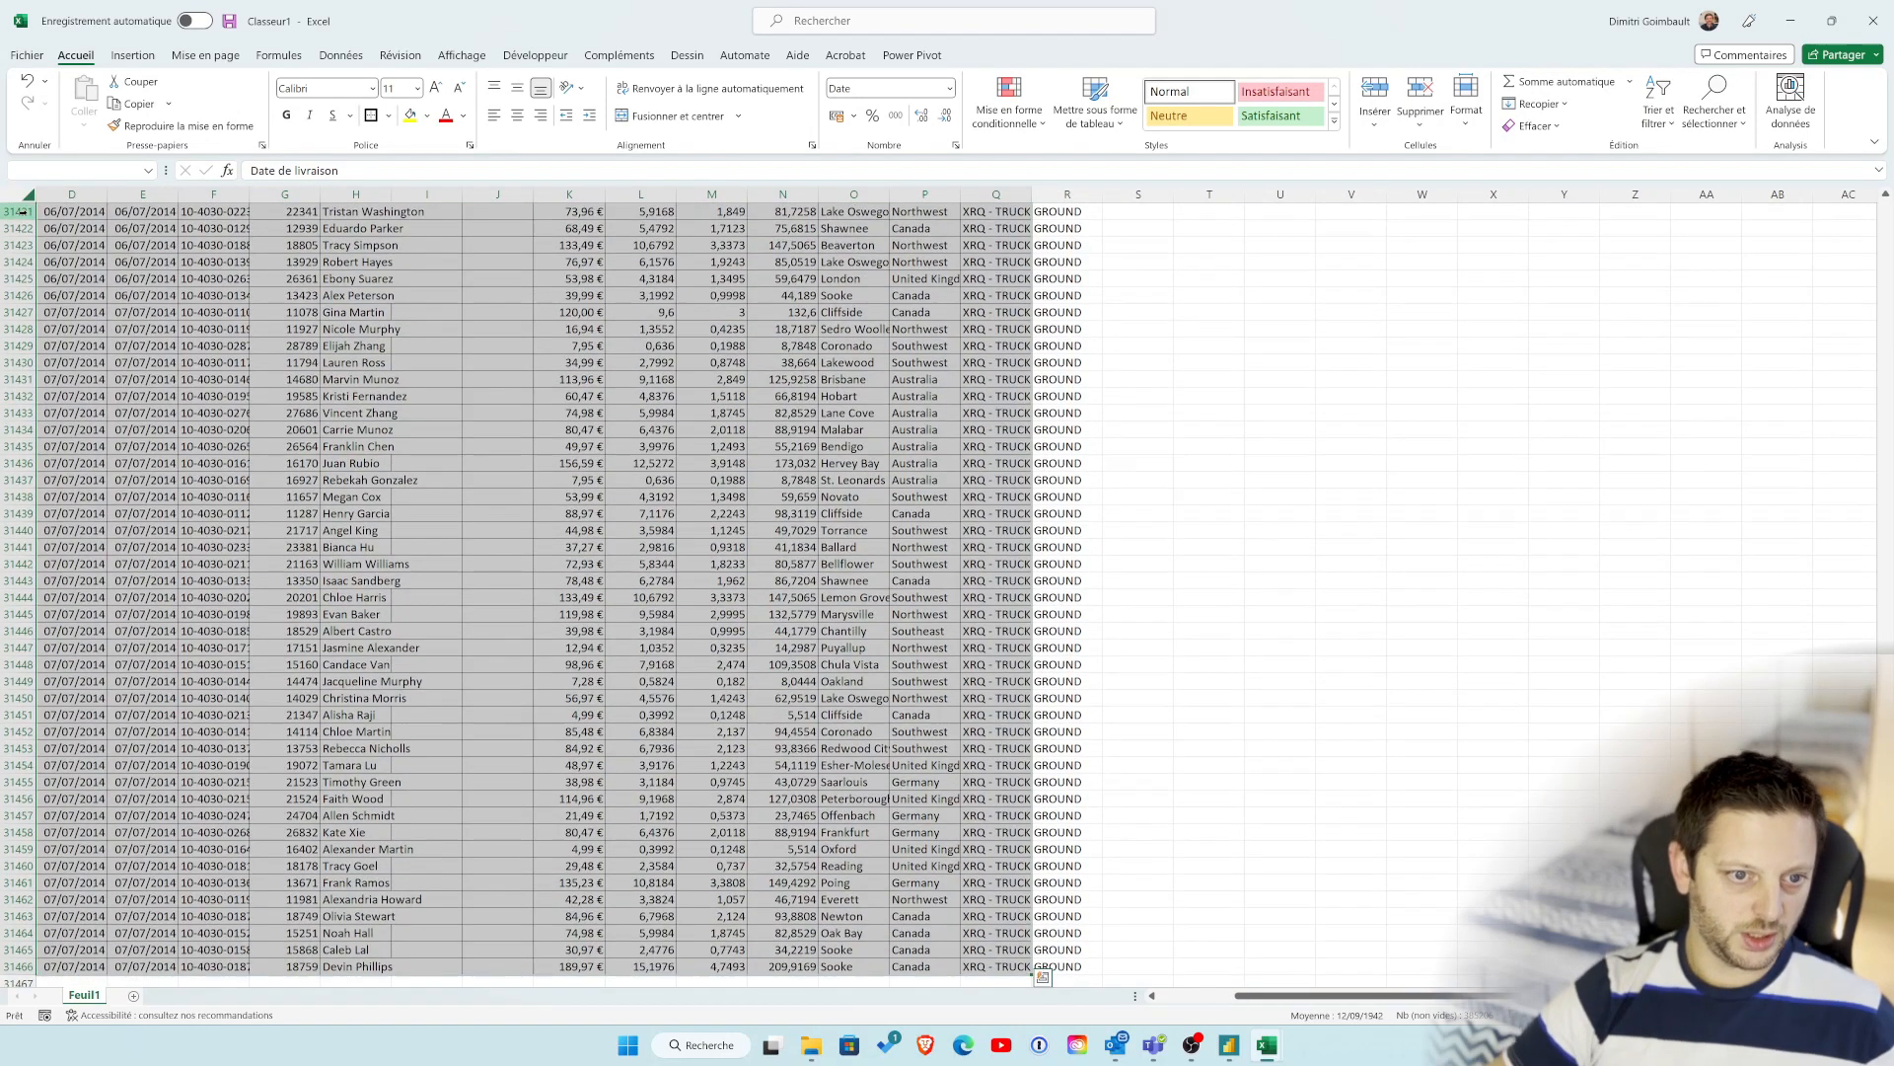
pyautogui.click(1096, 98)
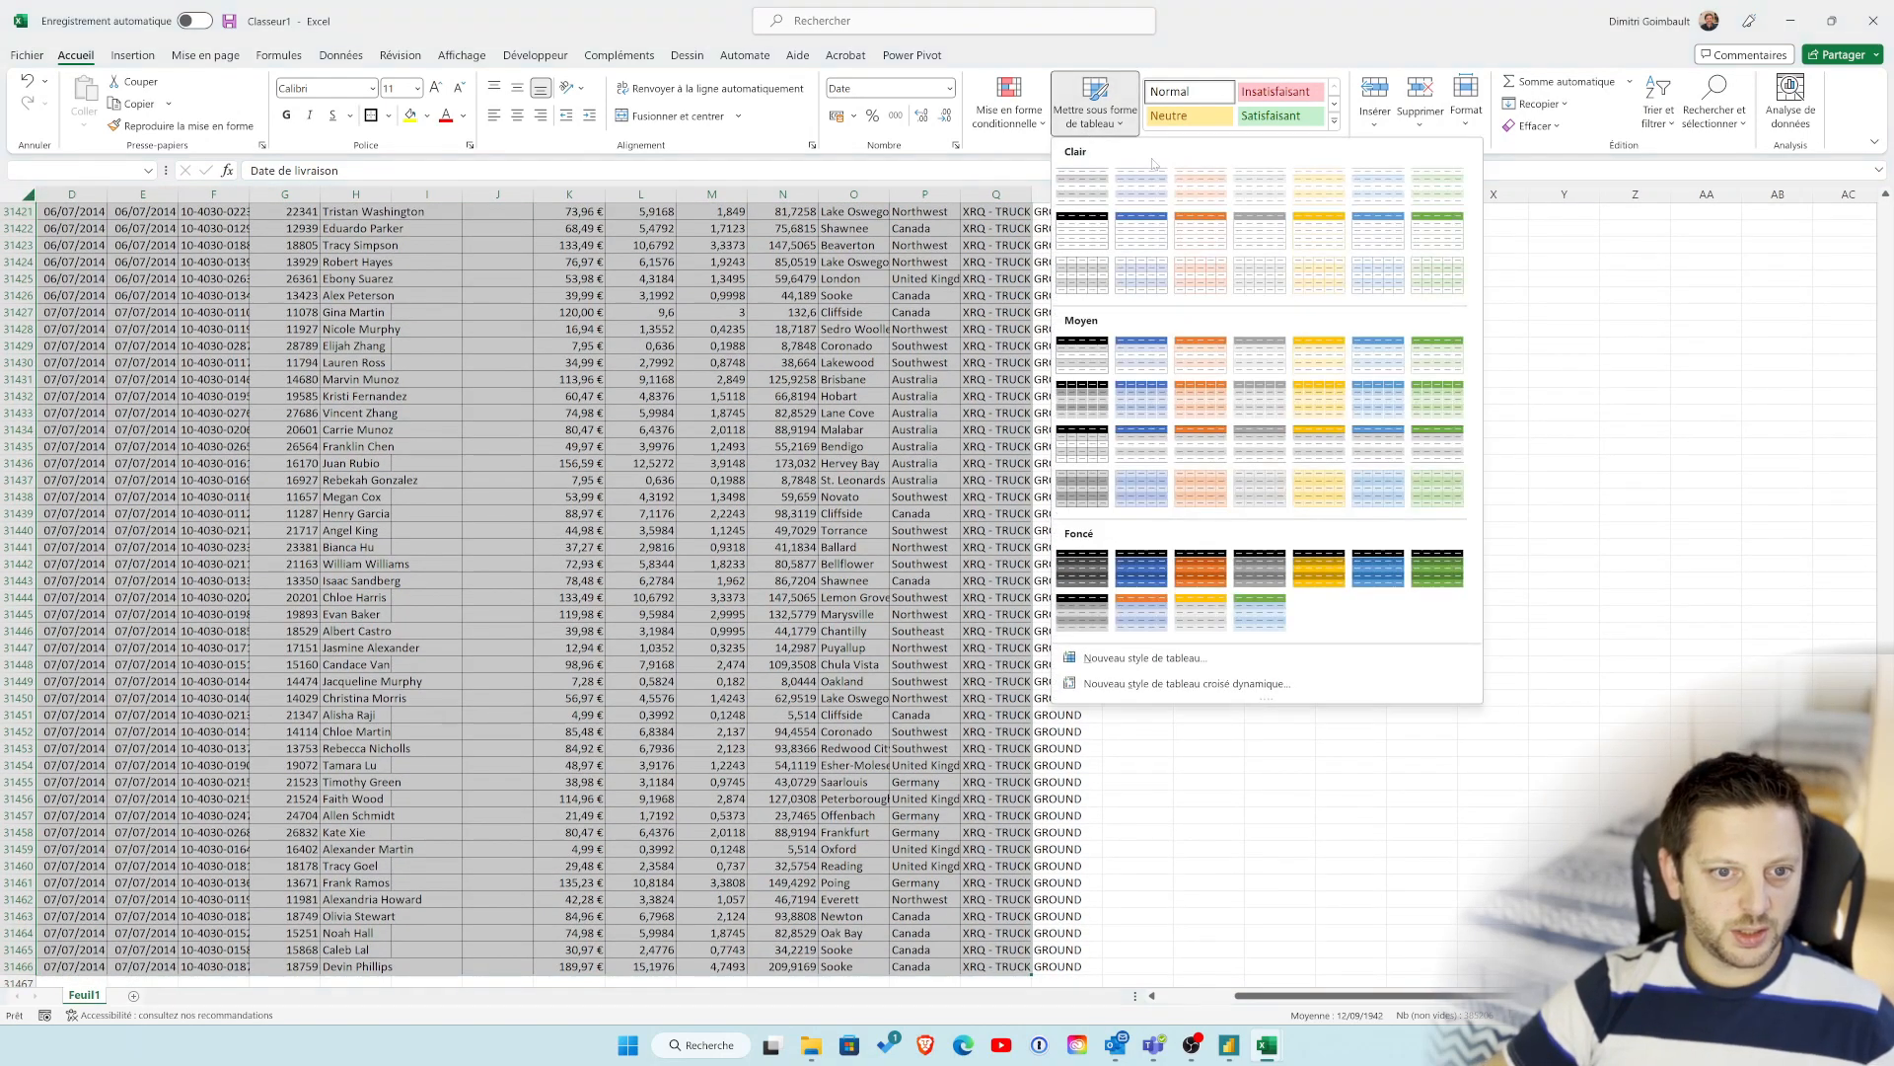
pyautogui.click(1139, 394)
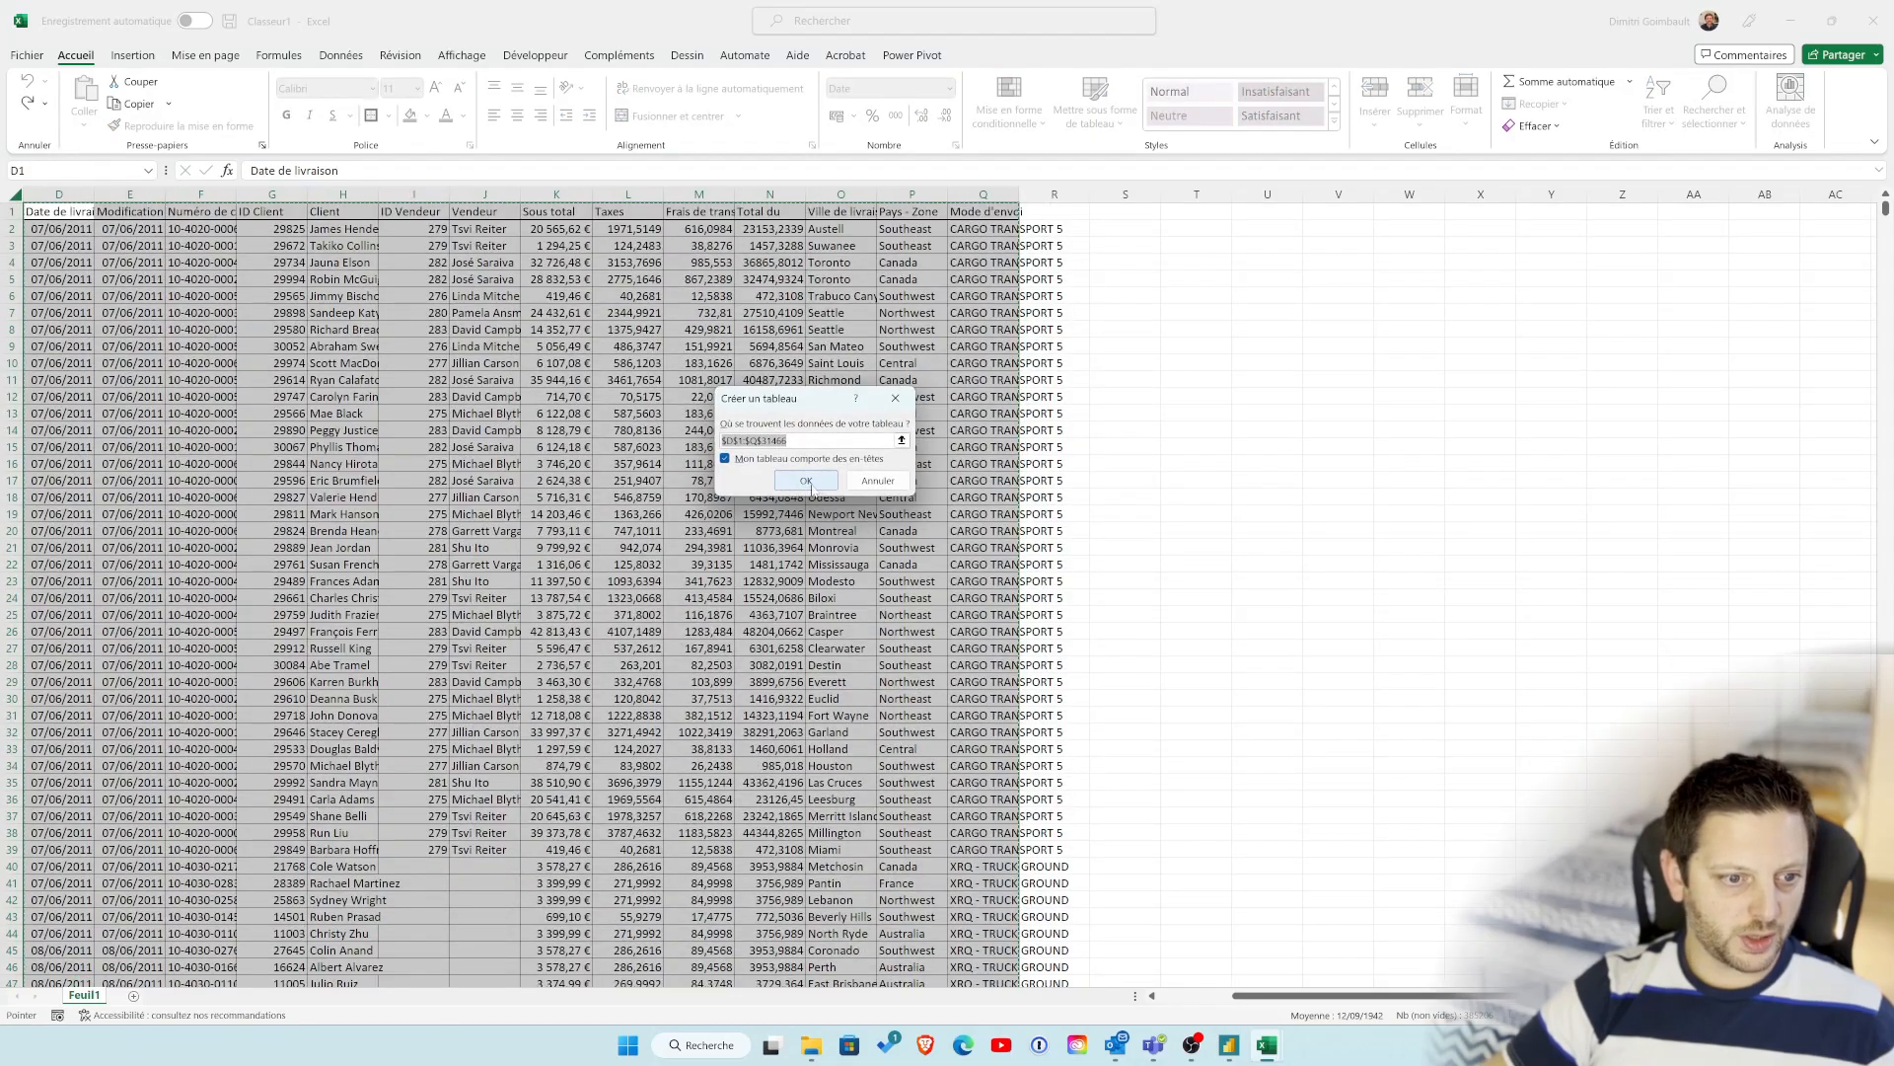
pyautogui.click(807, 487)
pyautogui.click(819, 615)
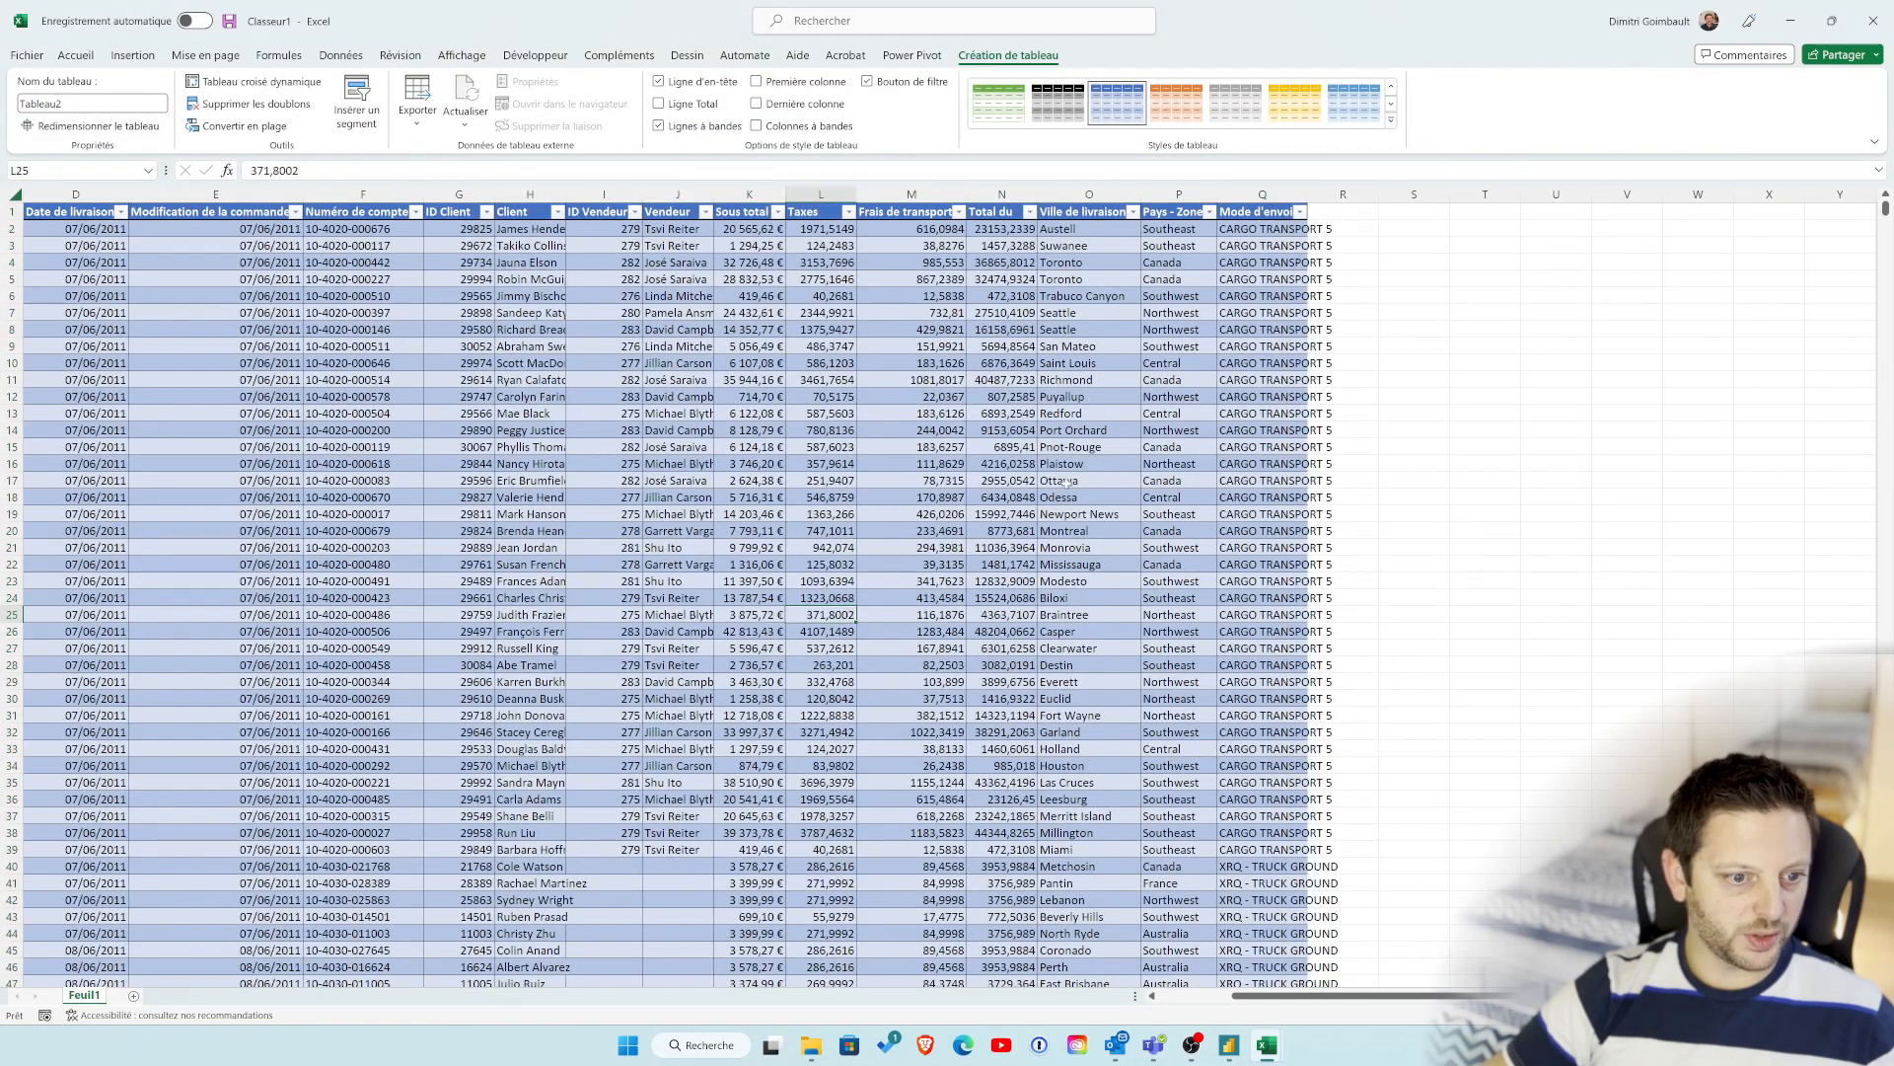
# Step: Rename the Classeur1 sheet as Exemple bourrin
pyautogui.hscroll(-3, 254, 495)
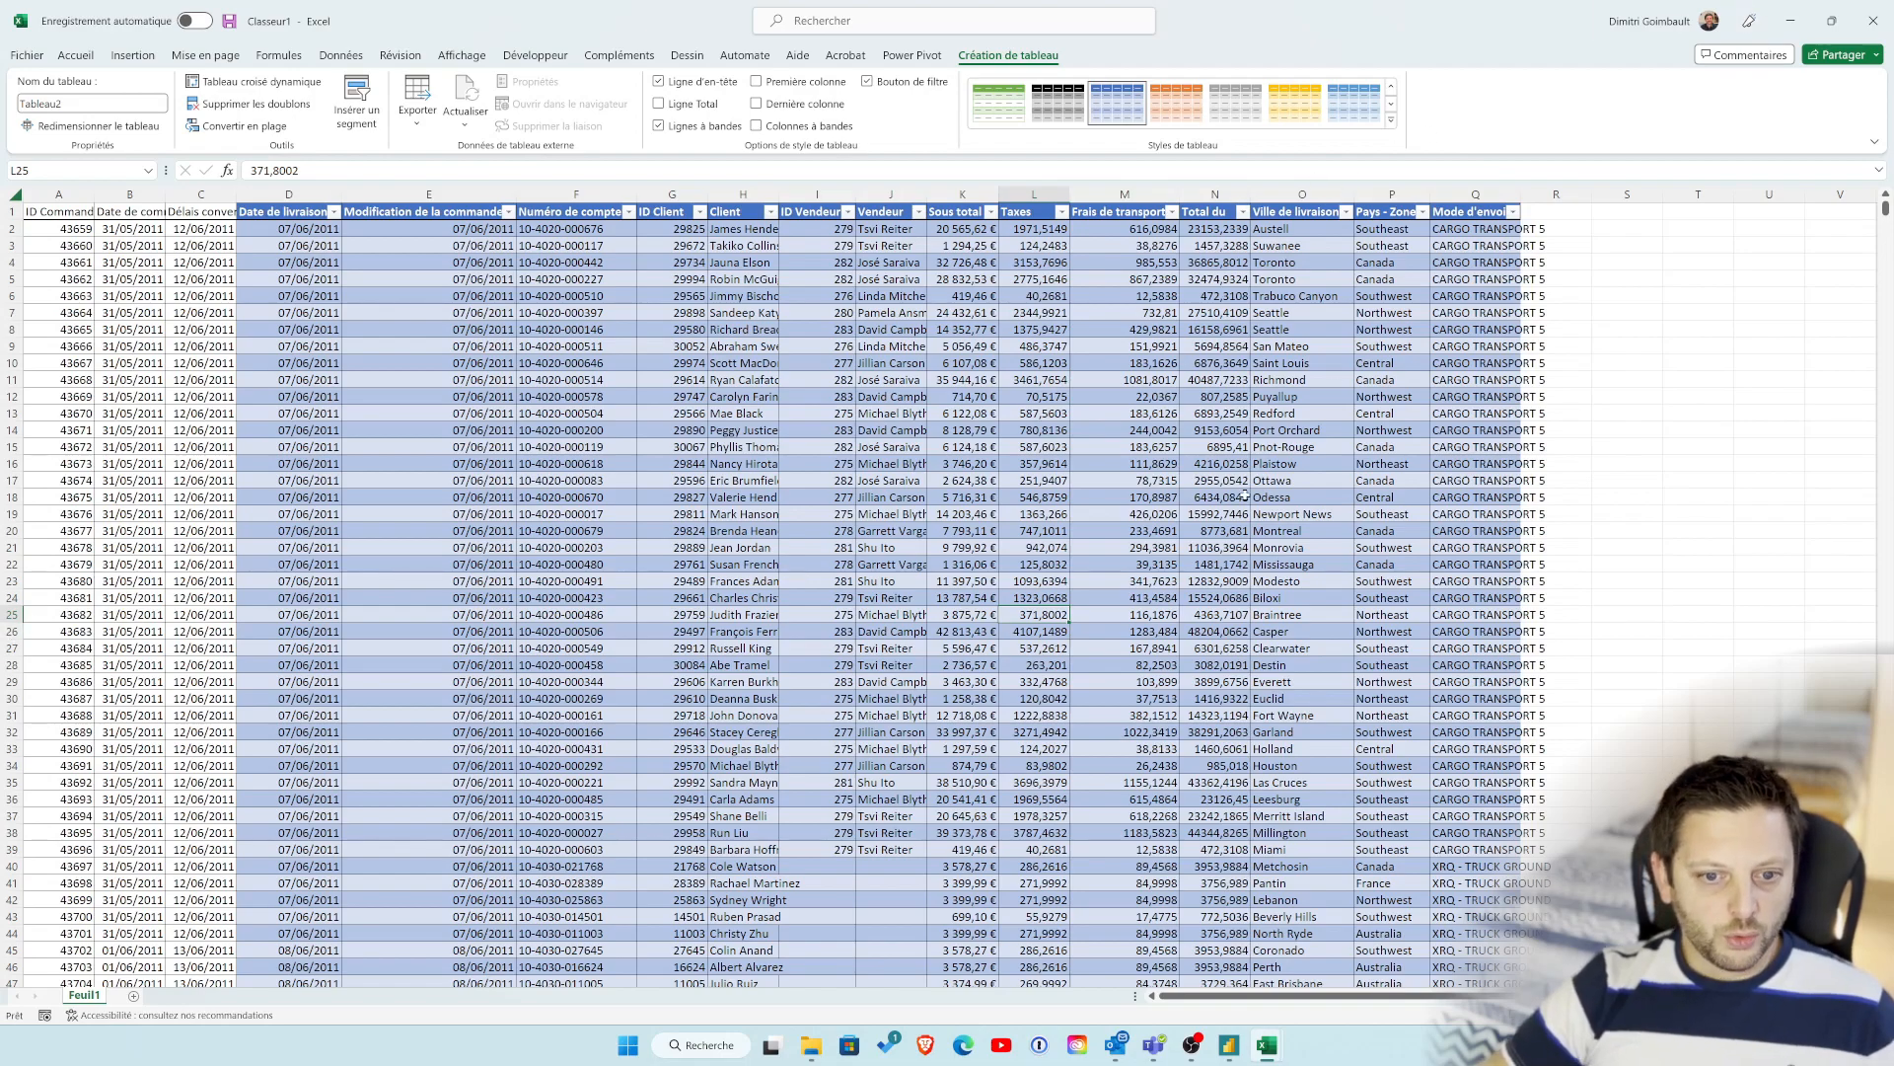
pyautogui.doubleClick(84, 996)
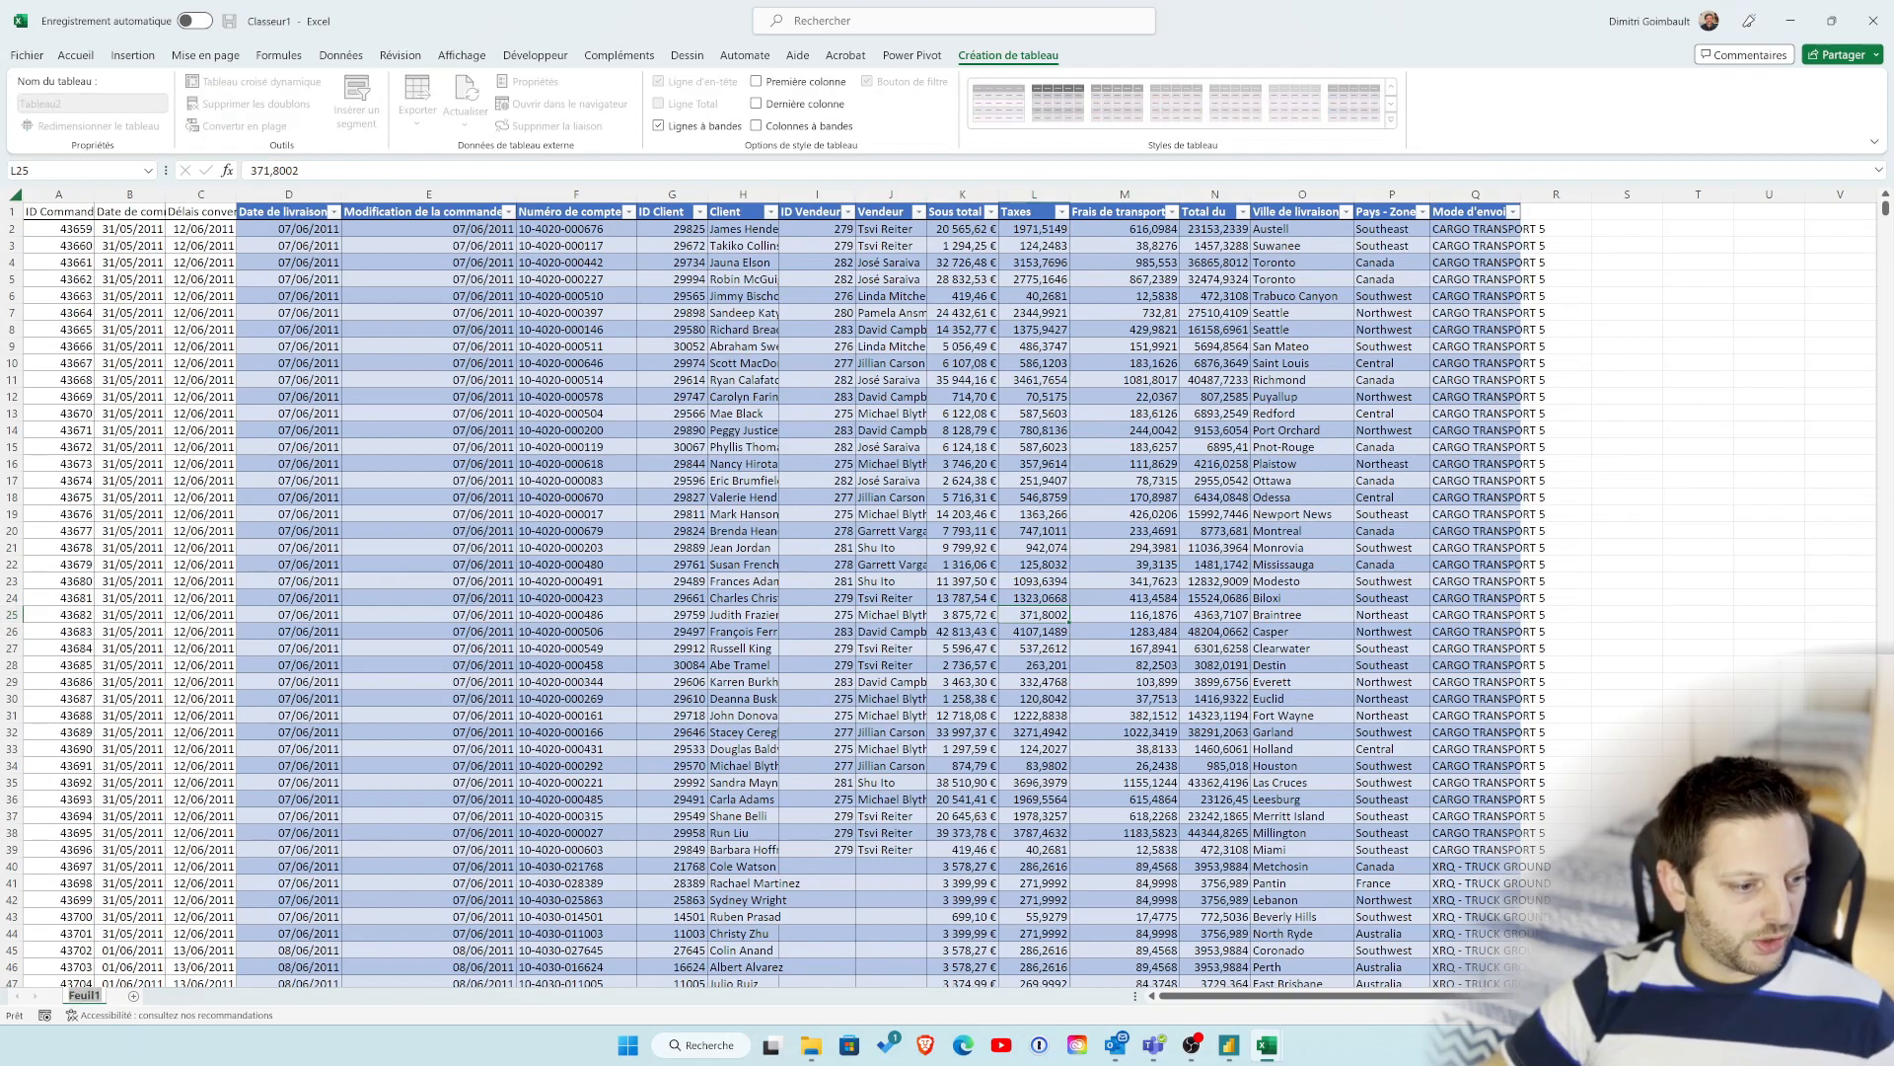
pyautogui.write('Exemple bourrin')
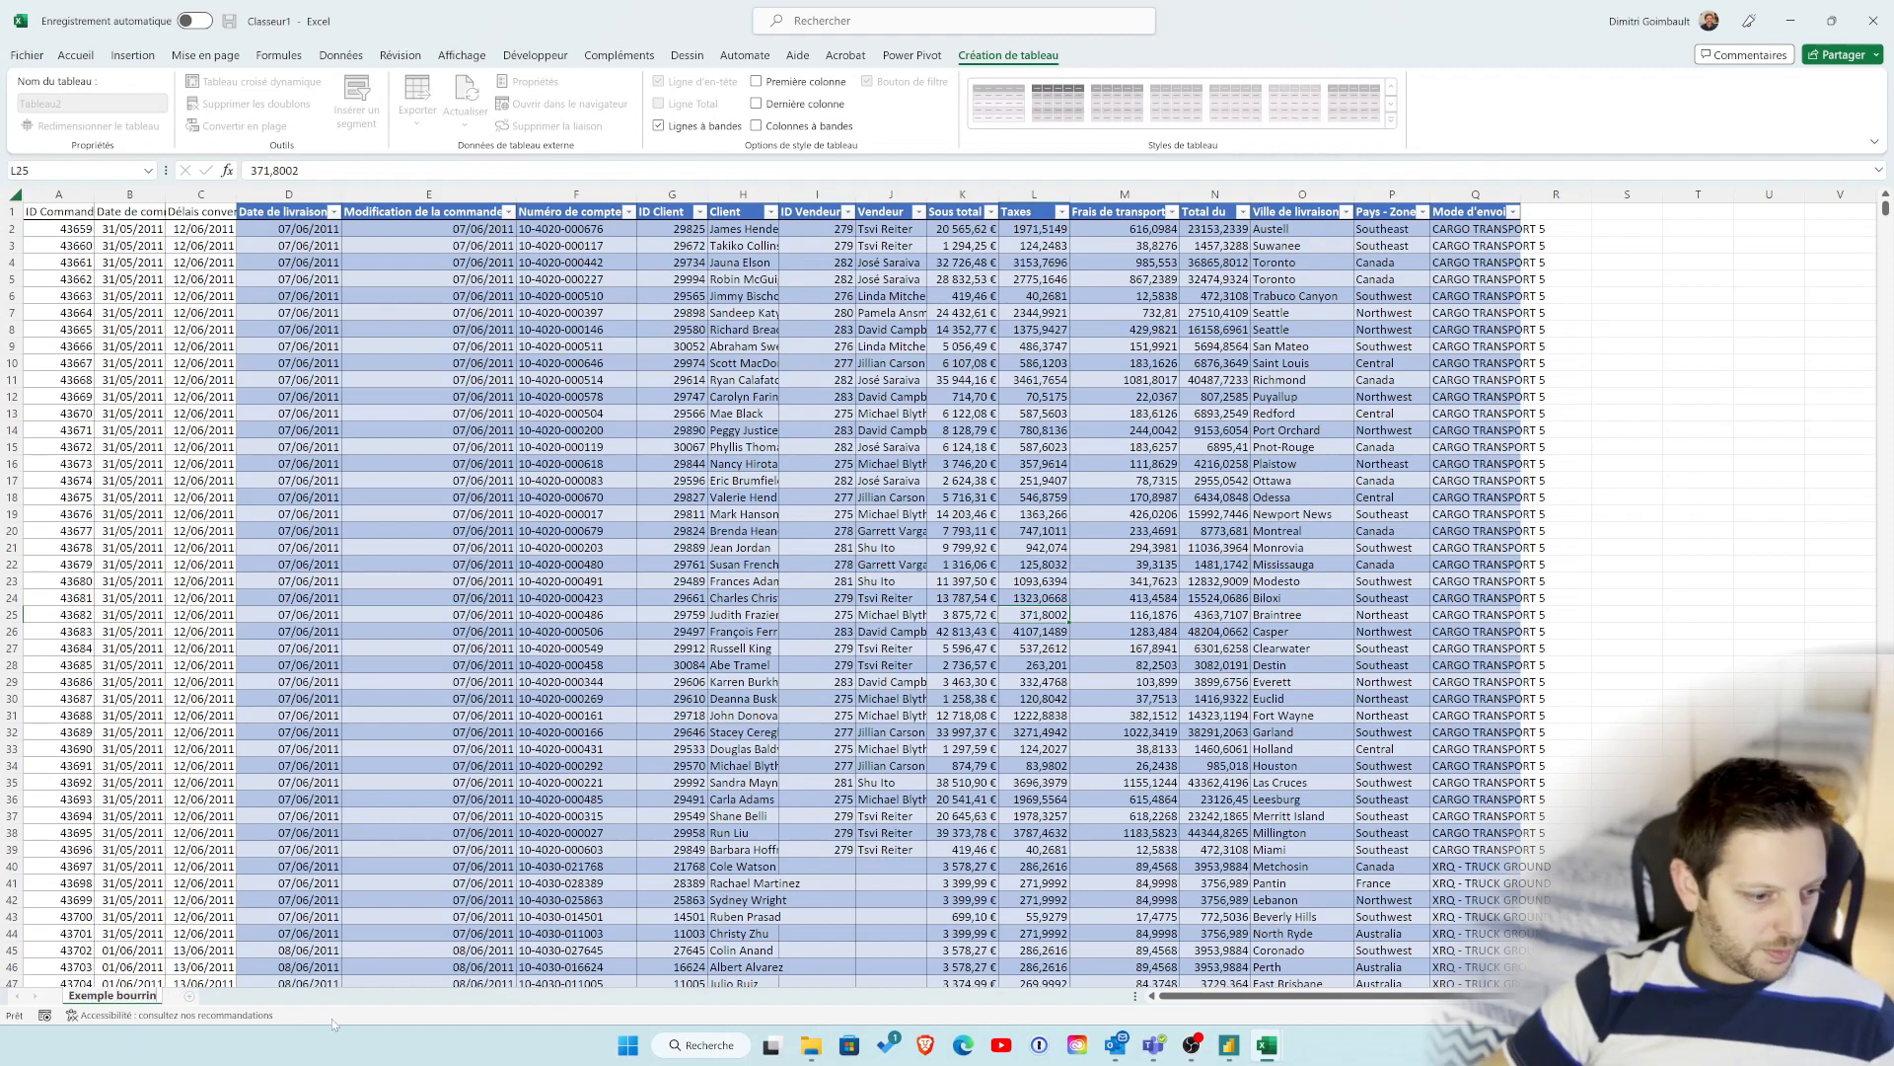
pyautogui.press('Return')
pyautogui.click(194, 933)
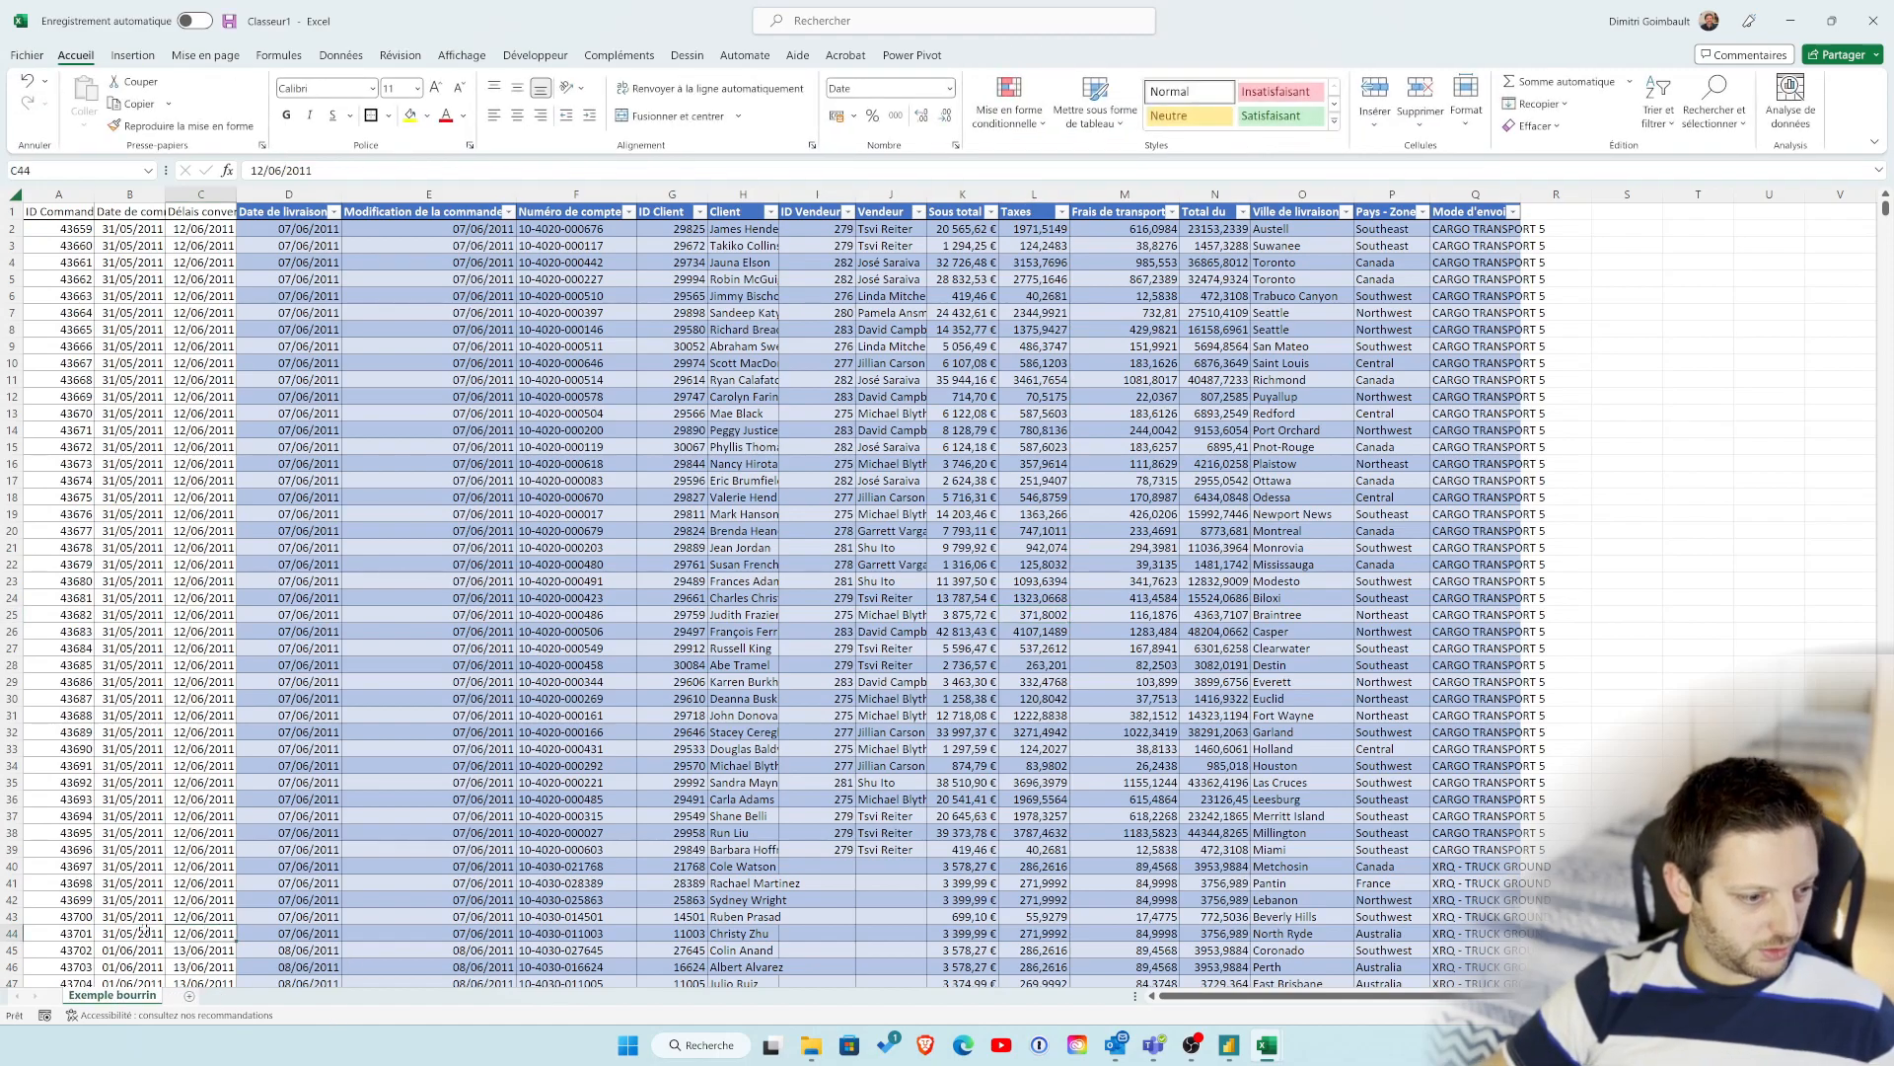
pyautogui.click(156, 933)
# Step: Switch to Manipulations onglets.xlsx, maximize it and add two blank sheets placed before Table de base
pyautogui.moveTo(1267, 1045)
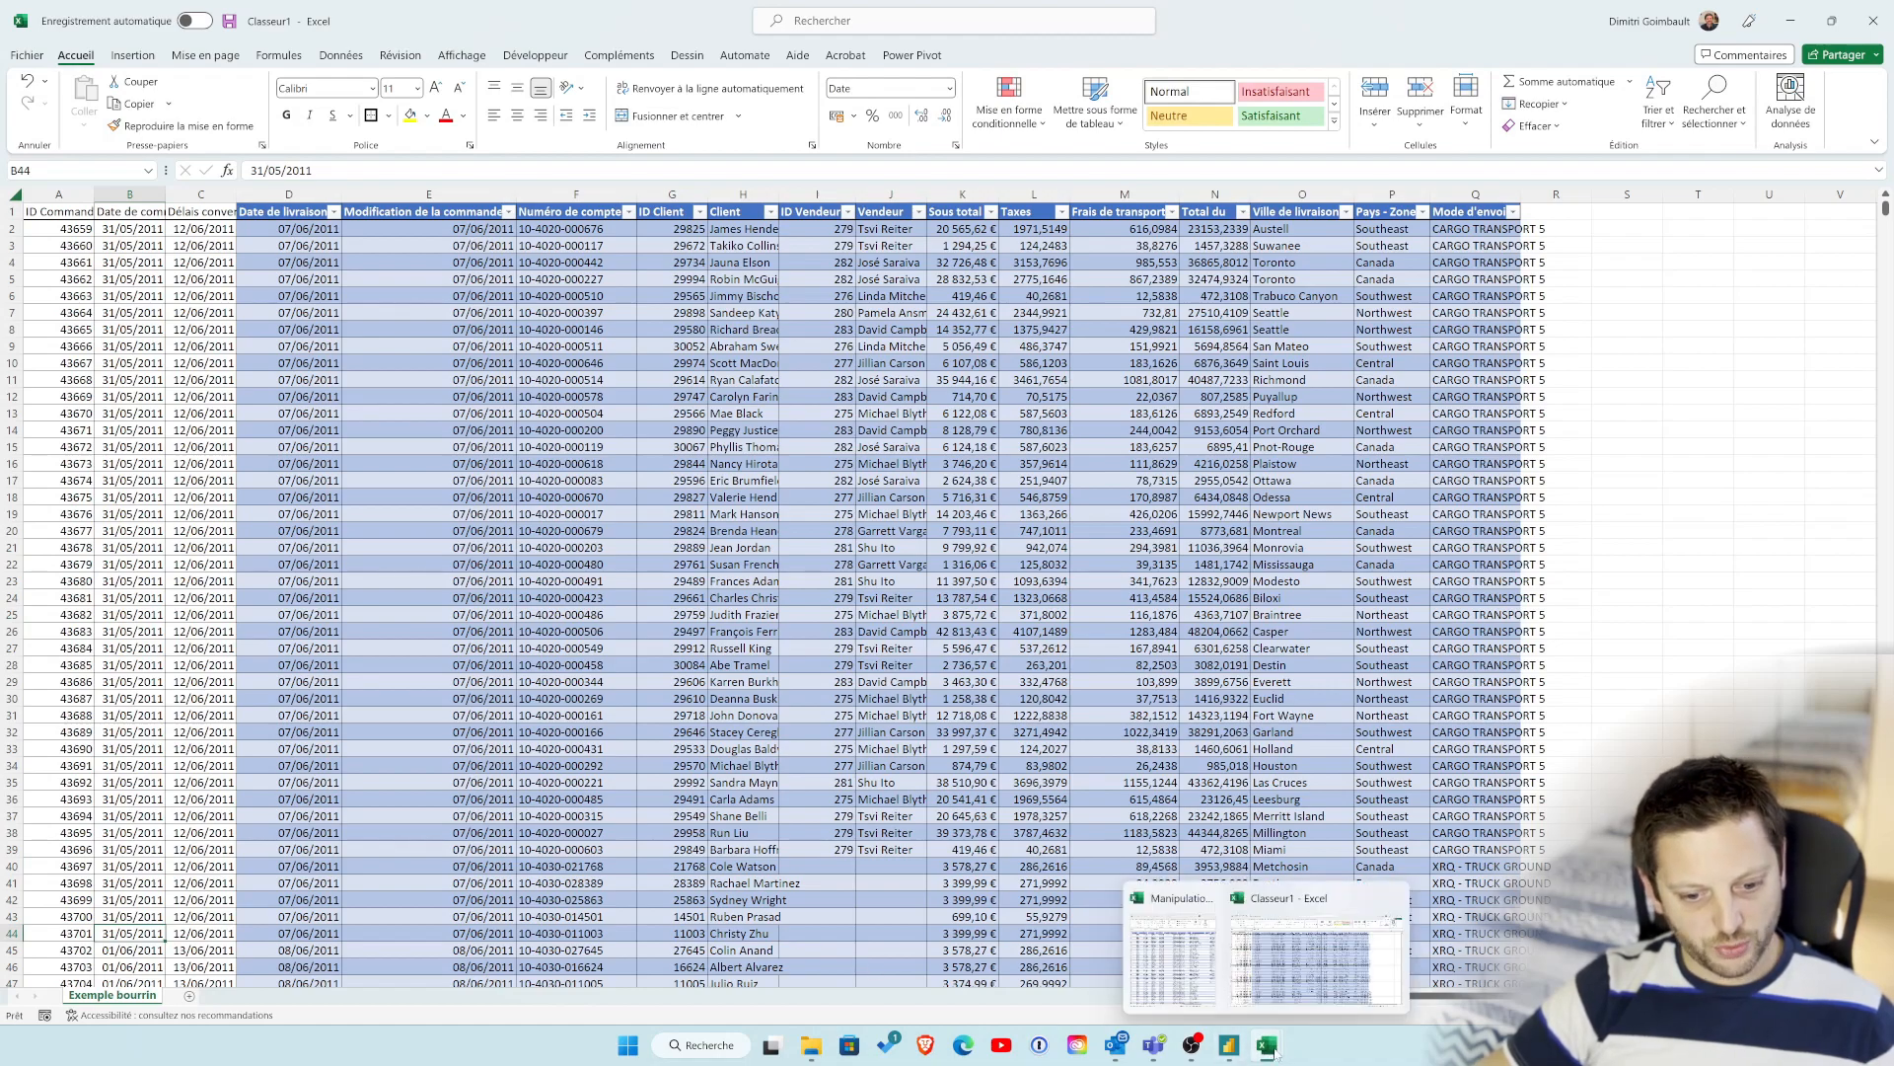
pyautogui.click(1187, 955)
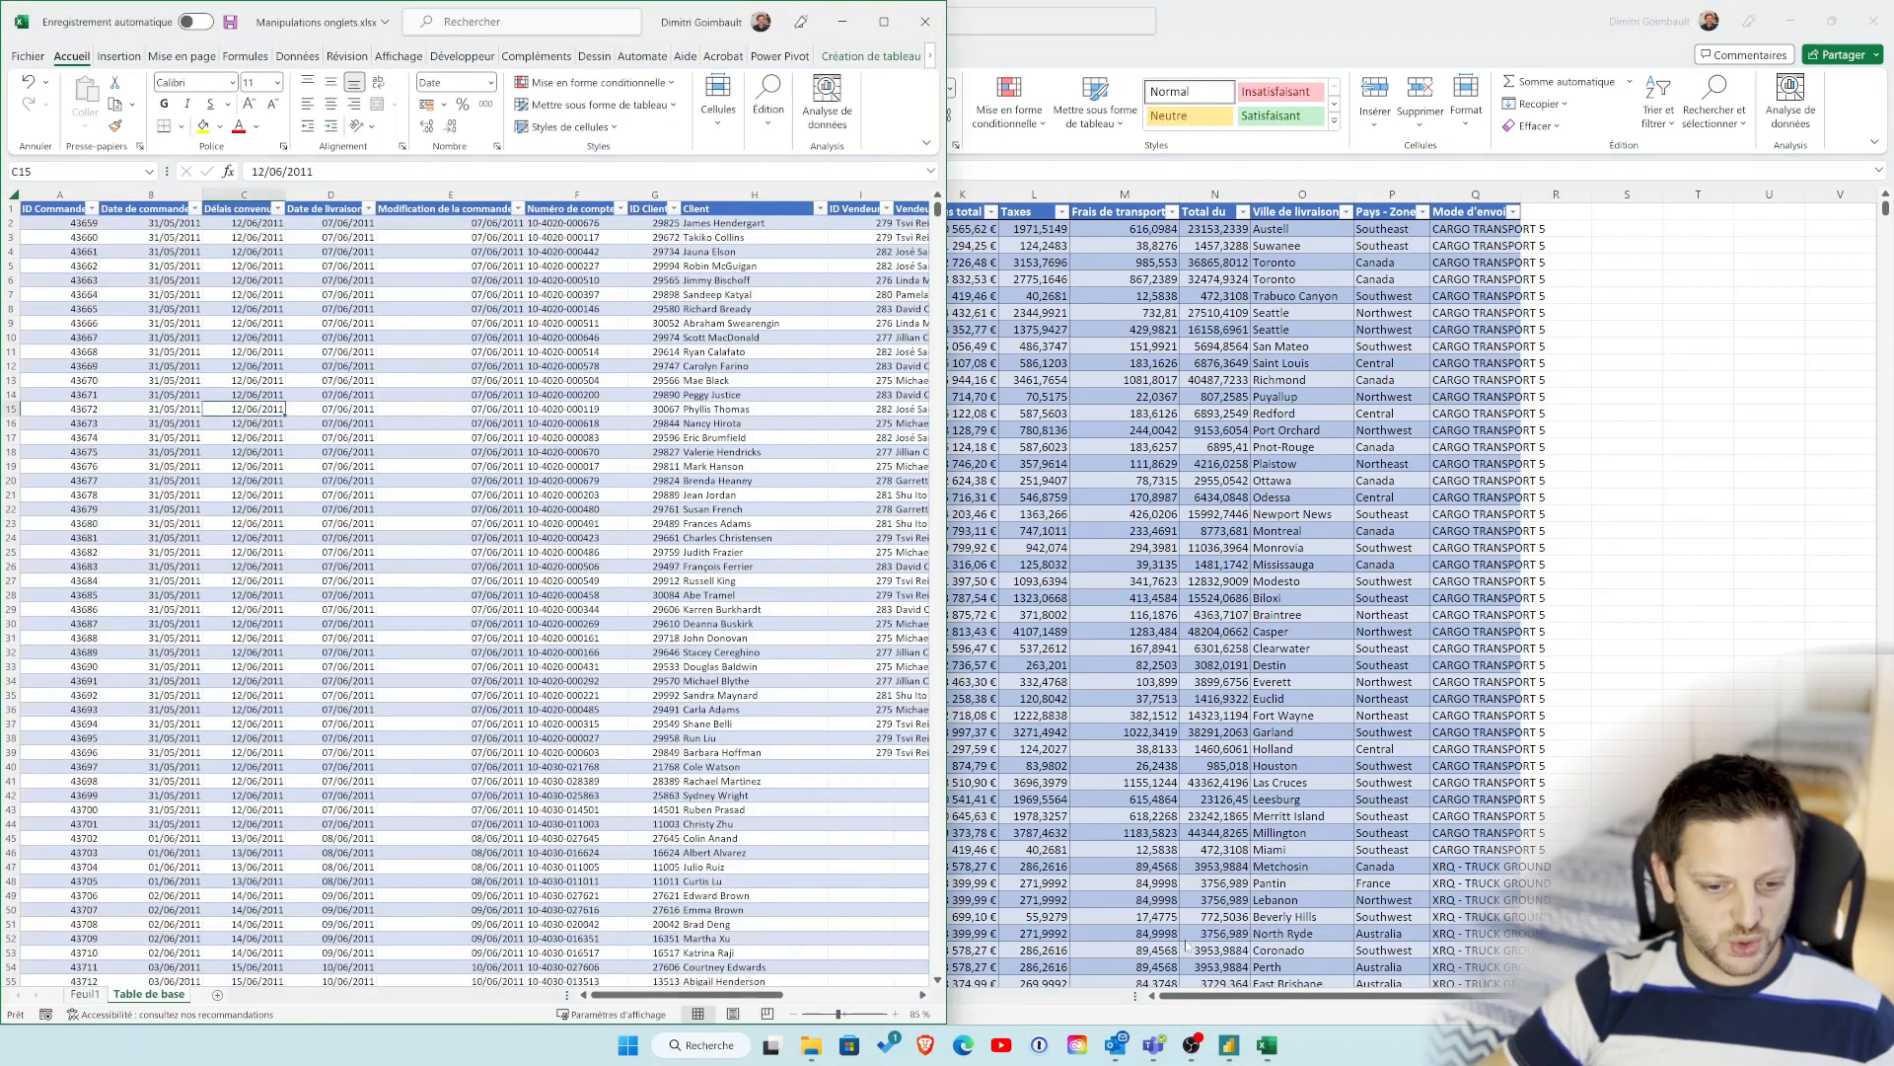
pyautogui.click(873, 12)
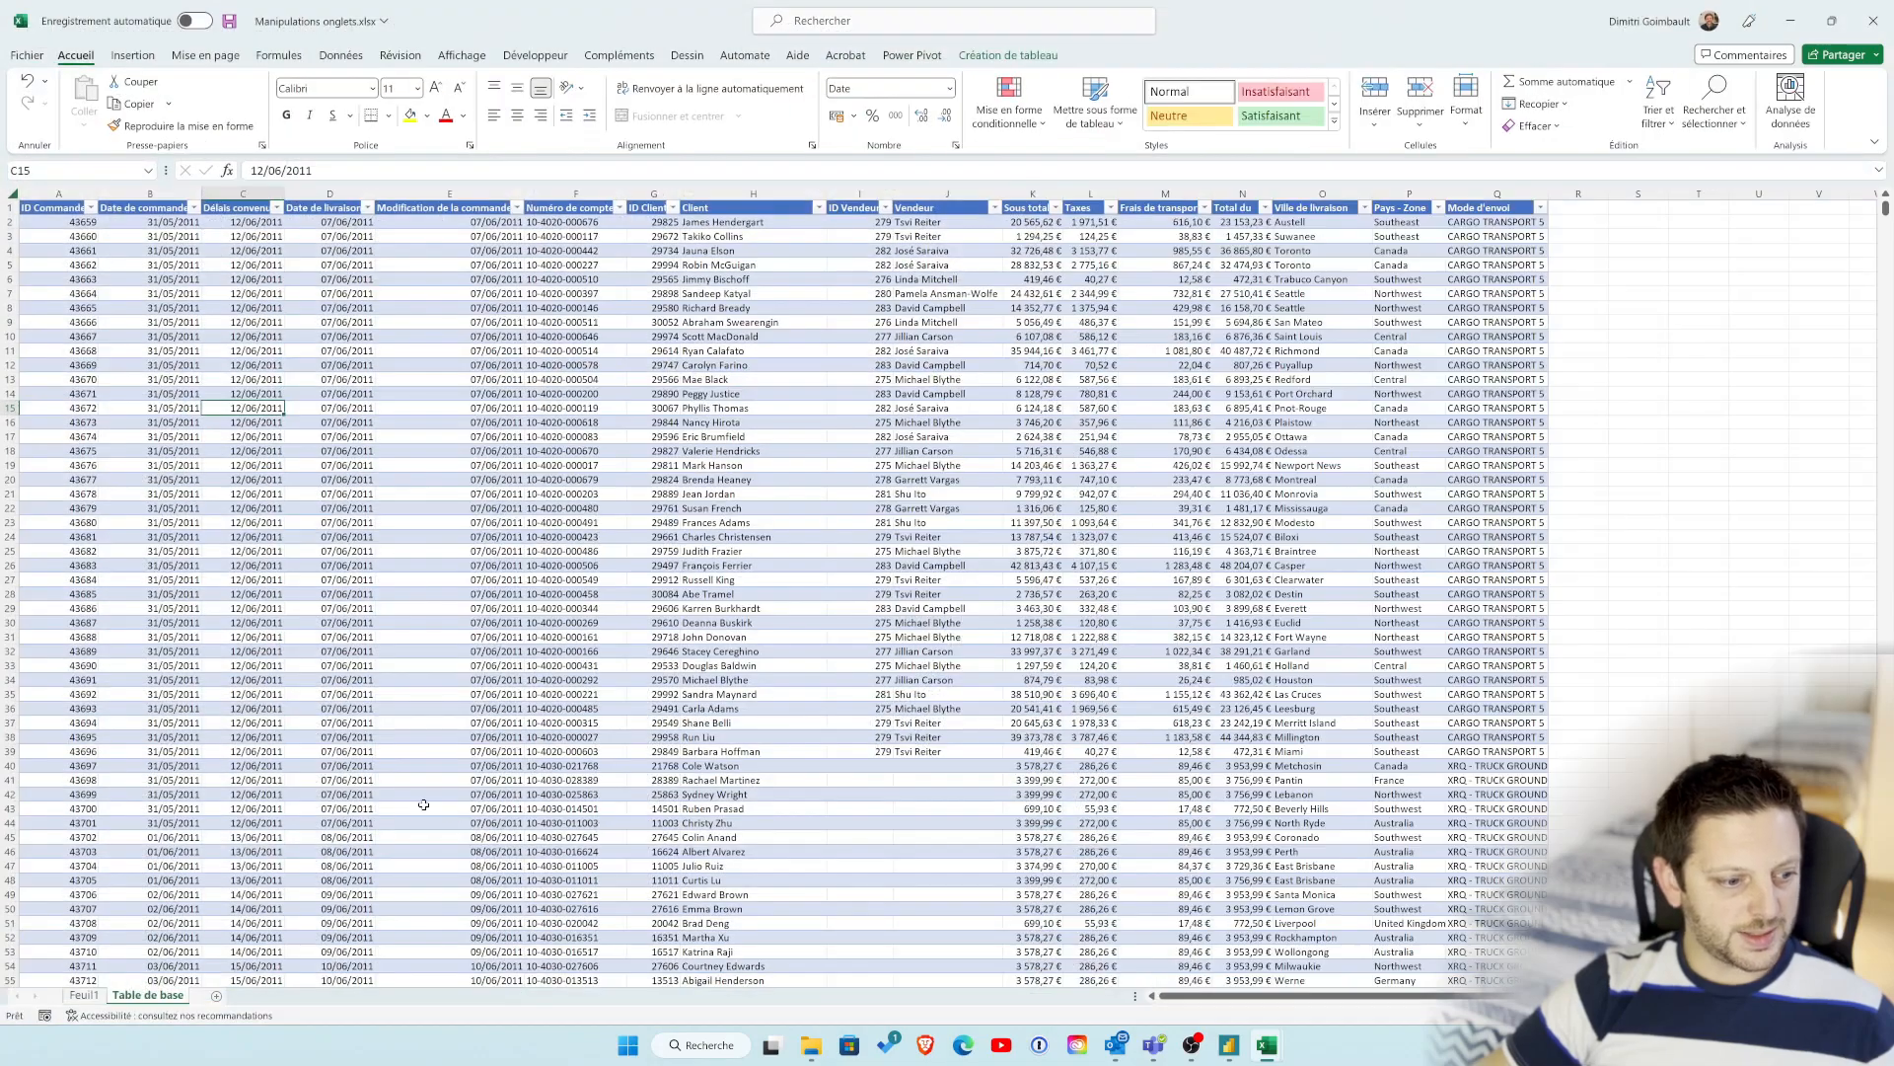
pyautogui.click(216, 997)
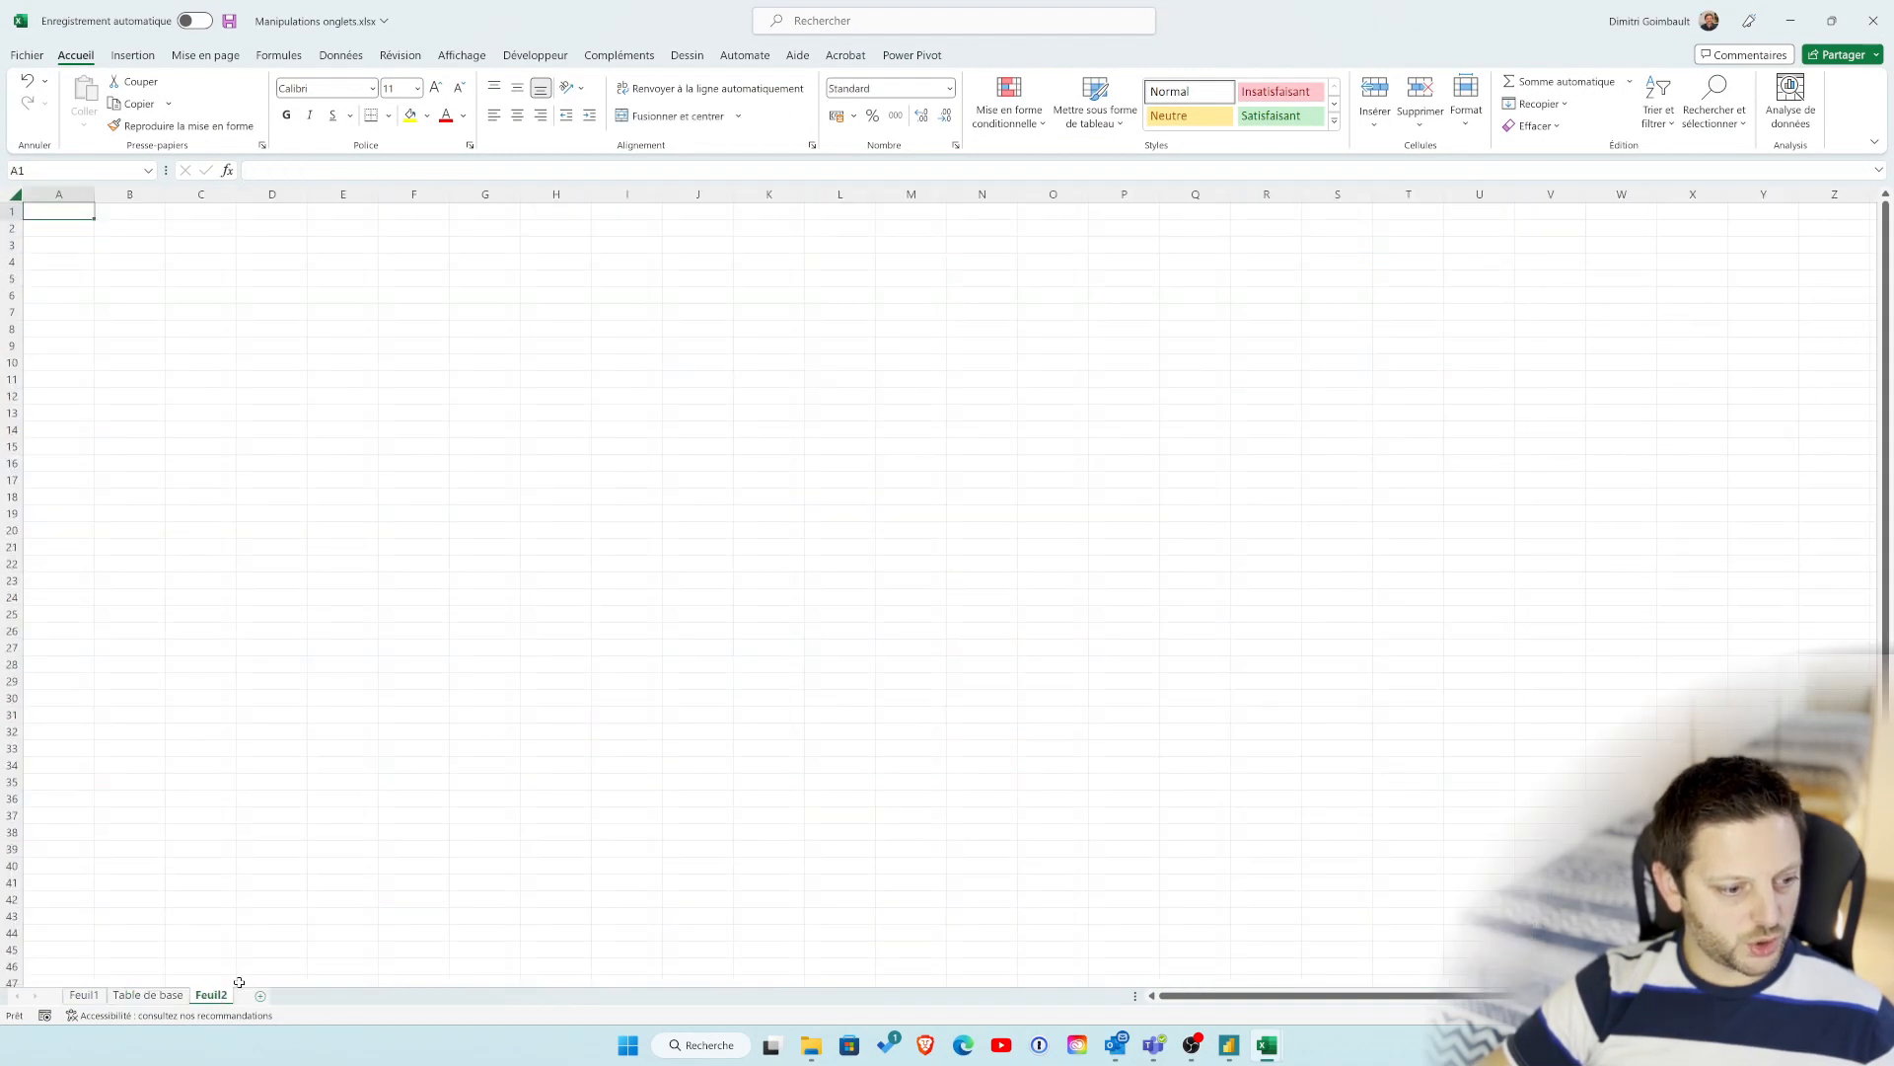
pyautogui.moveTo(216, 998); pyautogui.dragTo(138, 998)
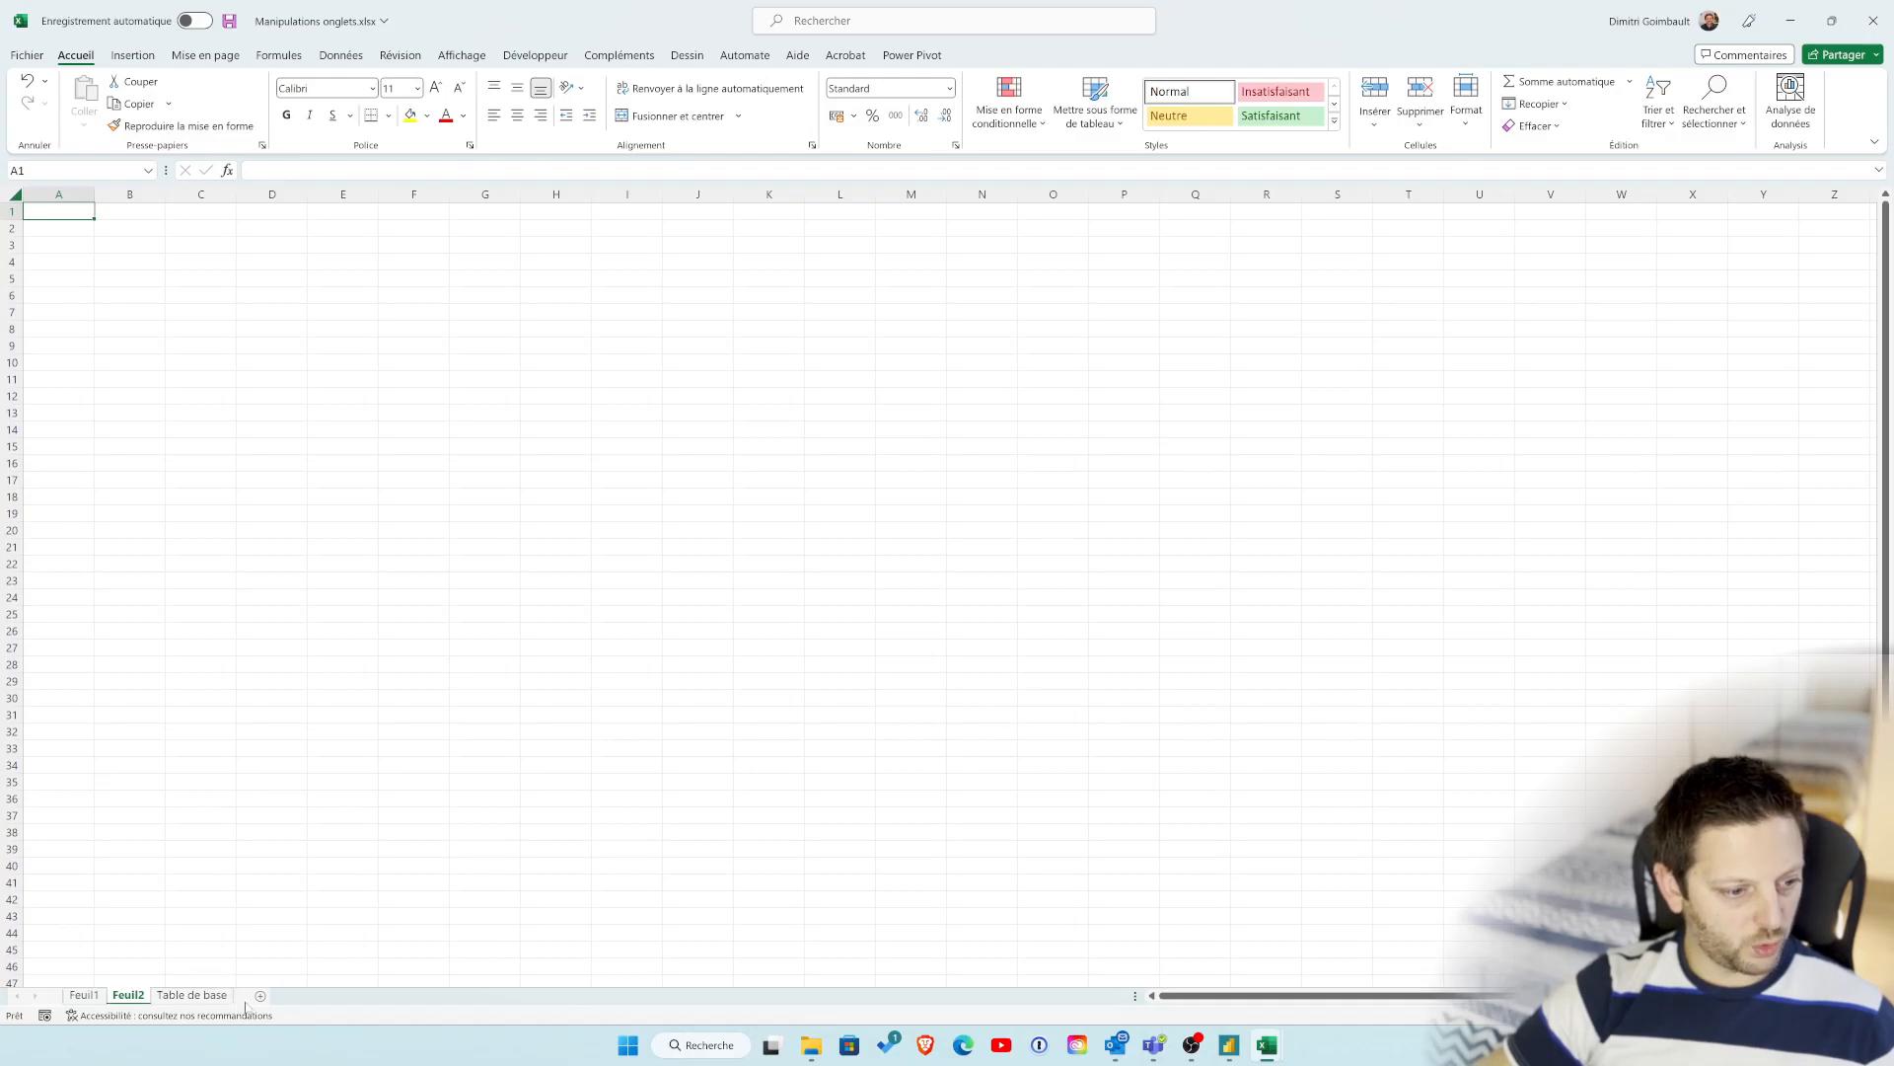
pyautogui.click(259, 995)
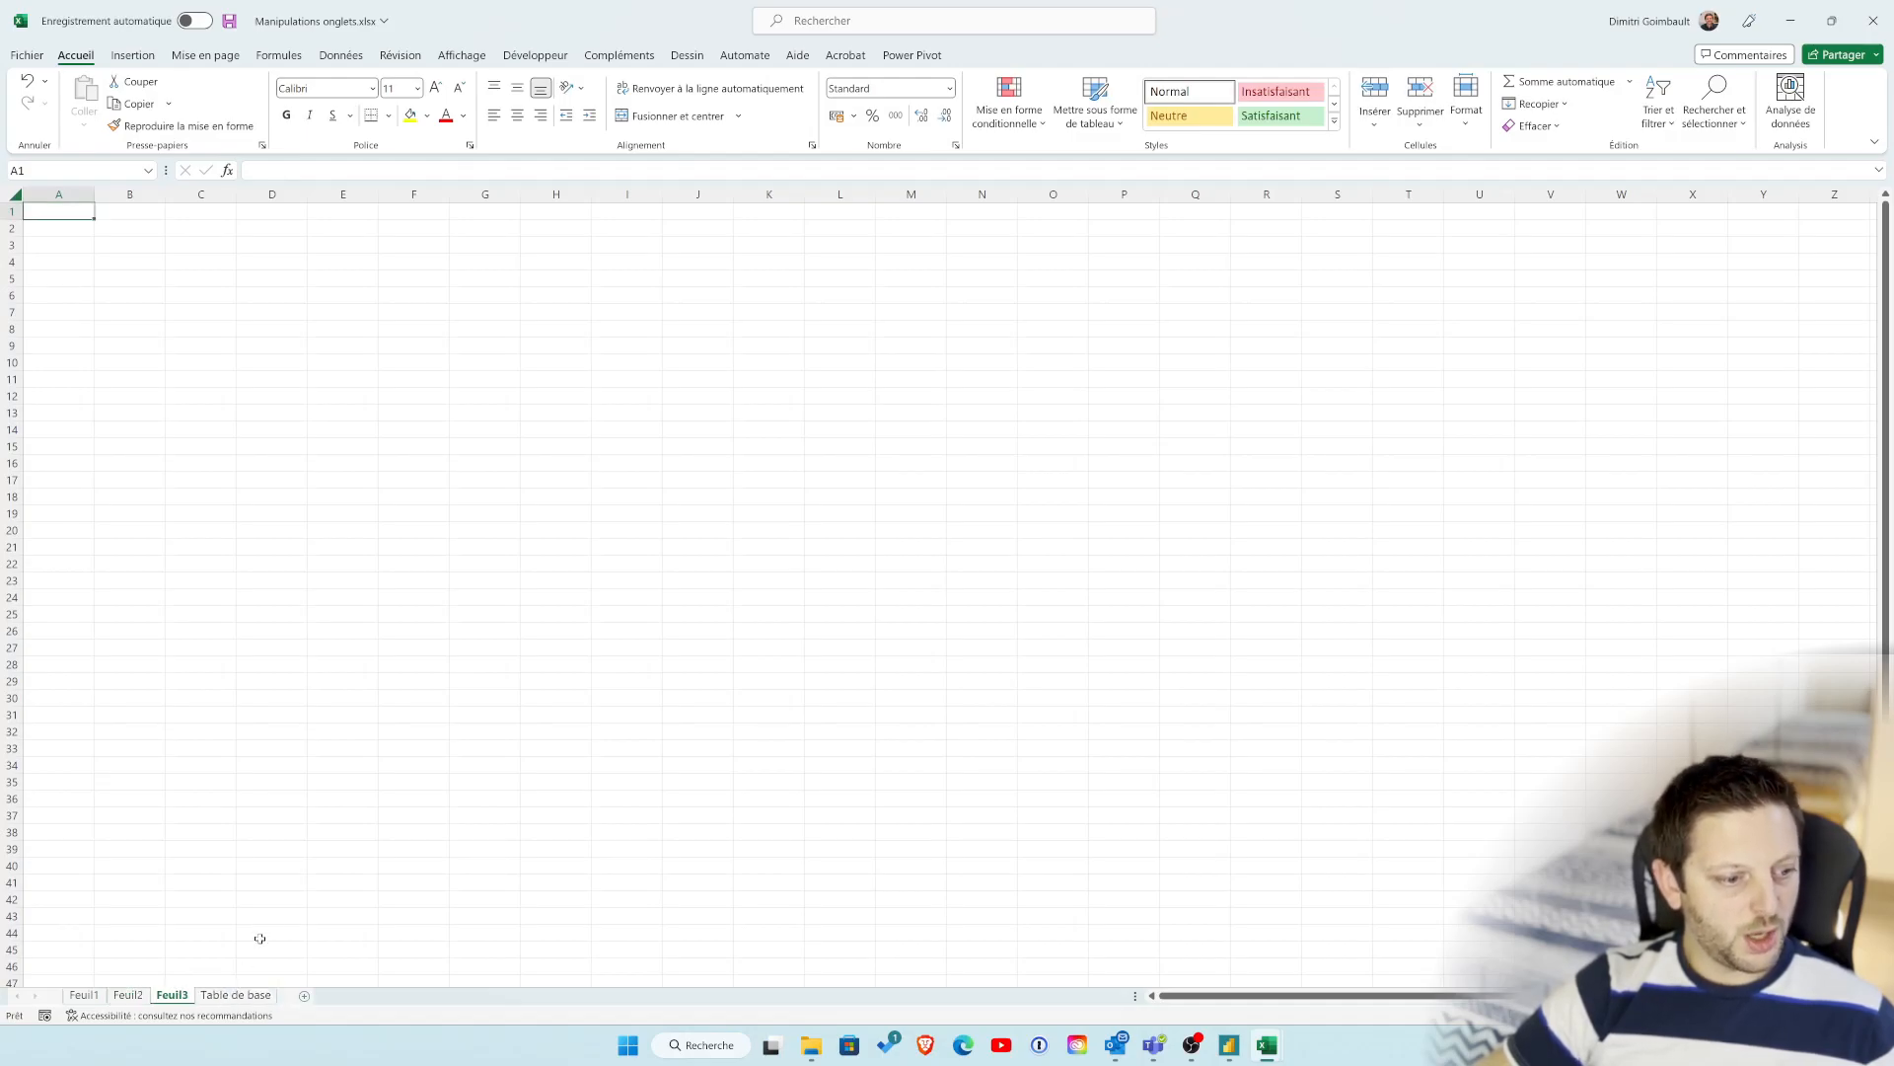
# Step: Hide the Table de base sheet
pyautogui.click(239, 999)
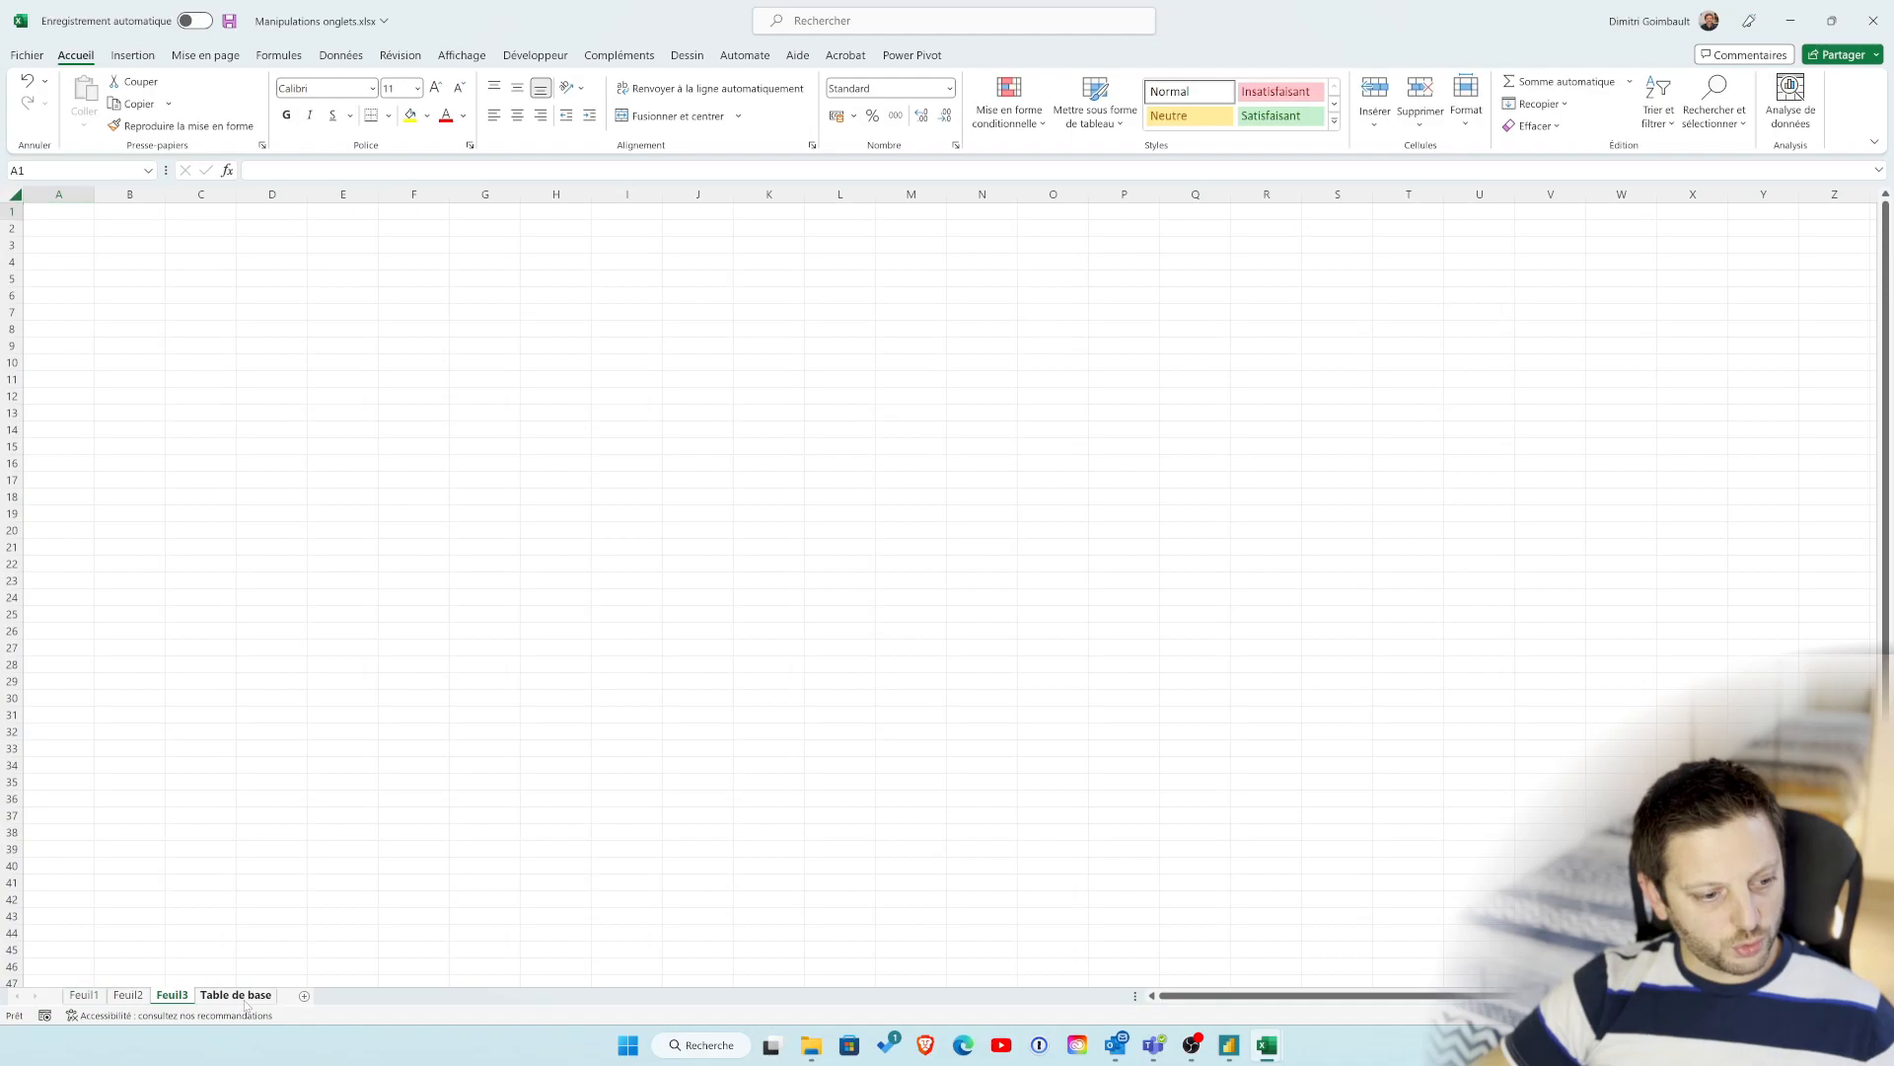
pyautogui.rightClick(238, 996)
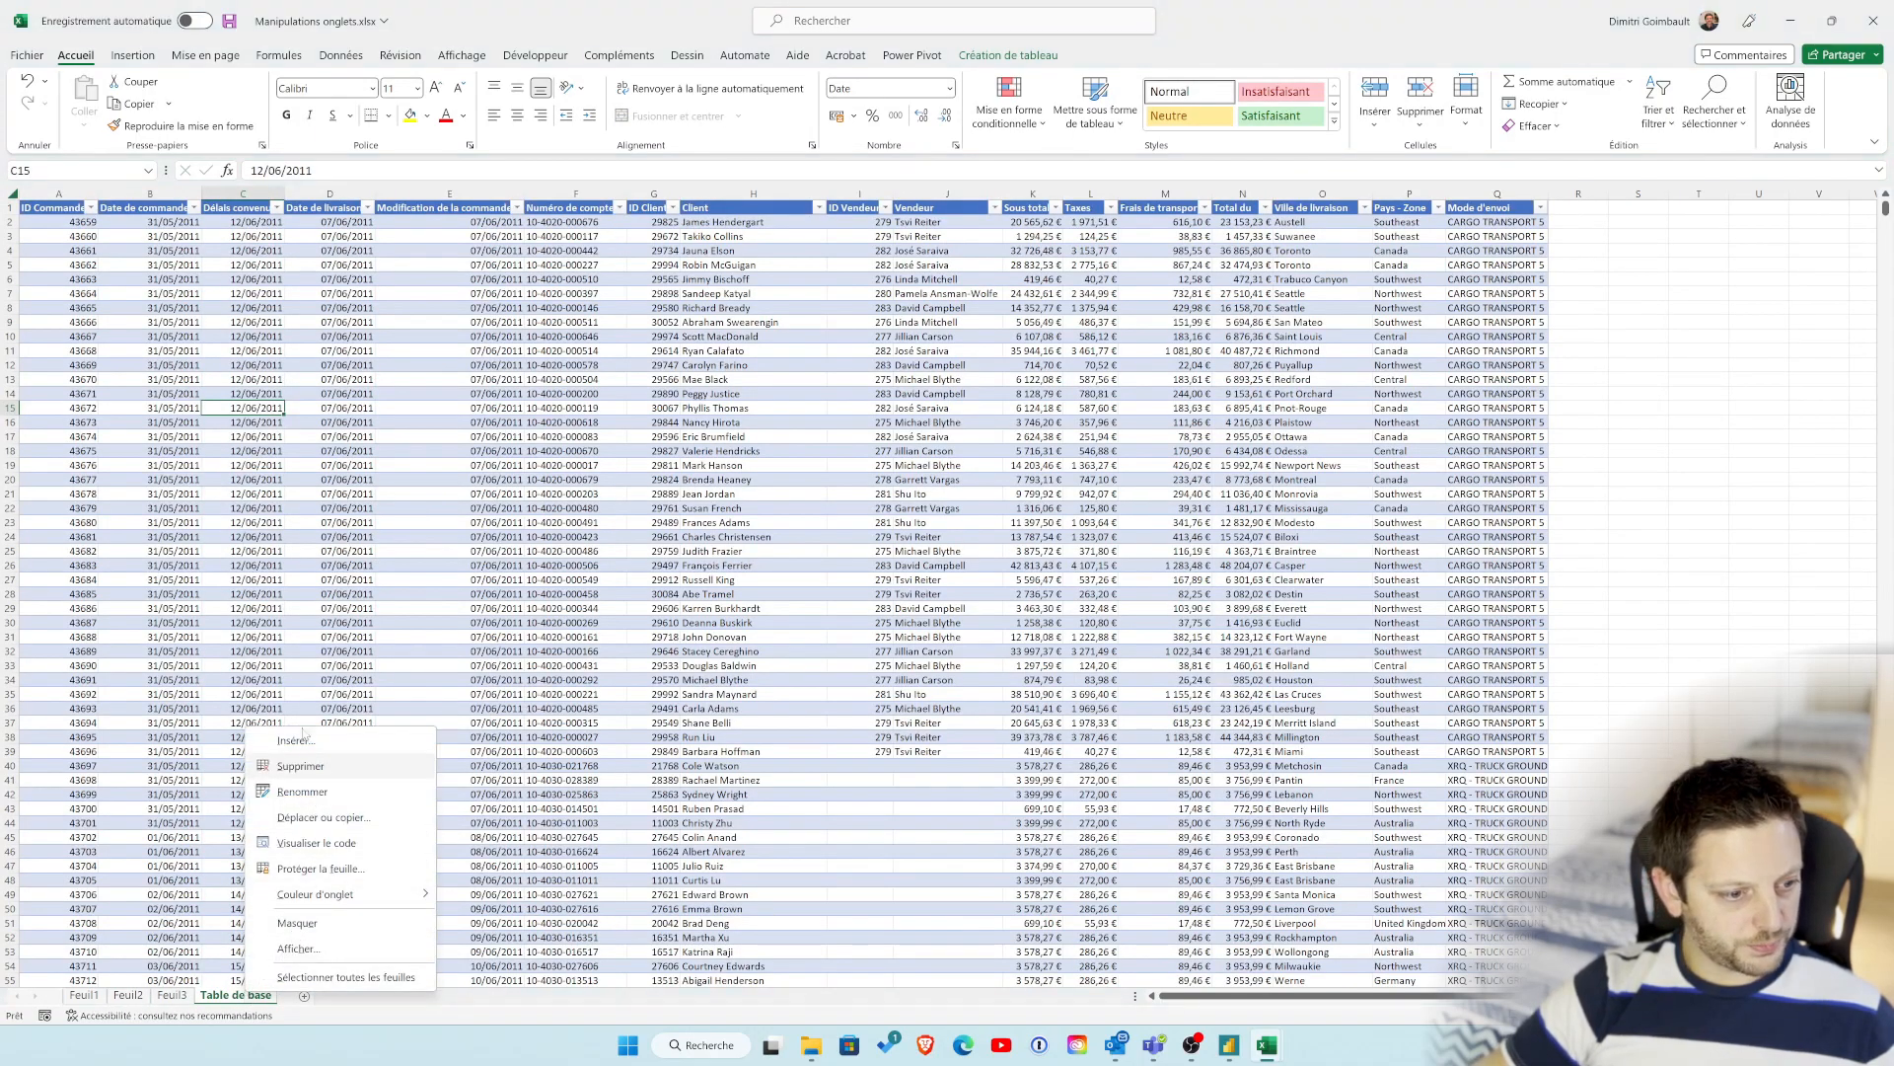
pyautogui.moveTo(387, 895)
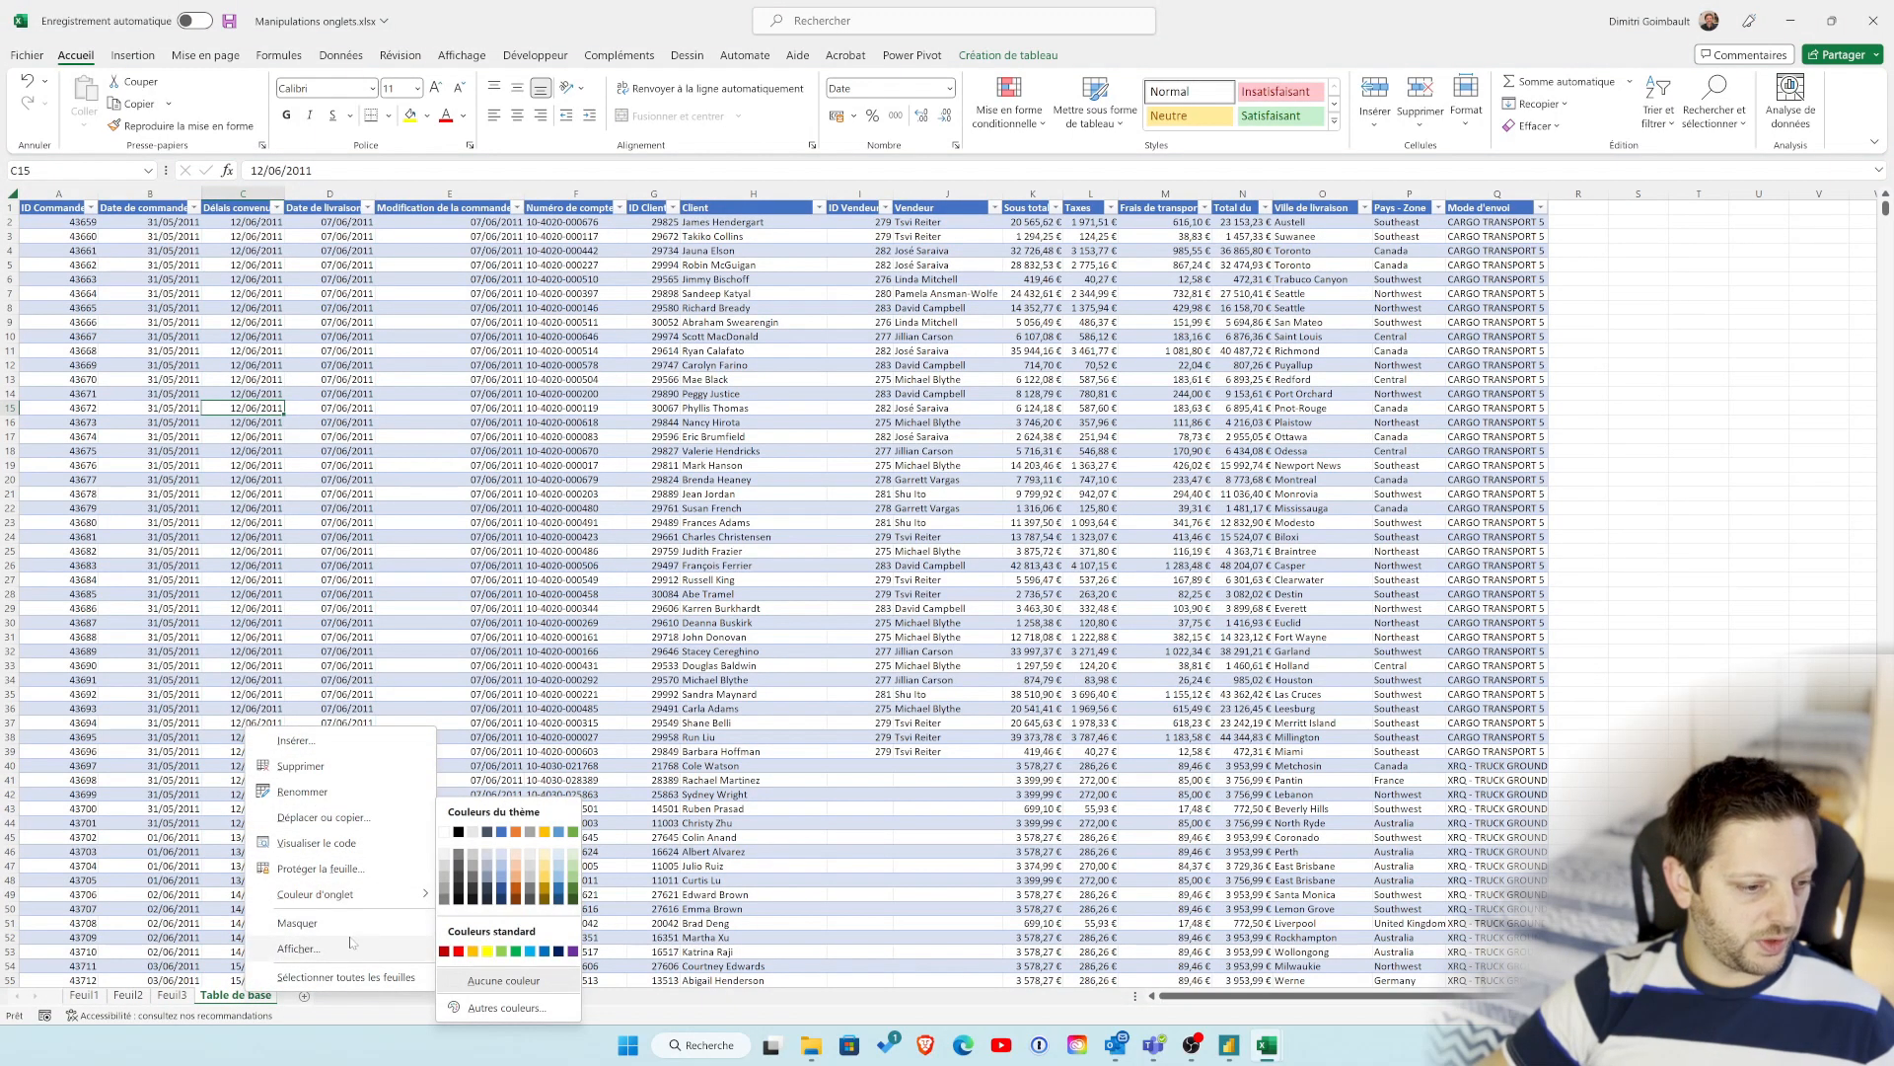
pyautogui.click(331, 930)
# Step: Unhide the Table de base sheet, leaving Requête hidden
pyautogui.rightClick(190, 999)
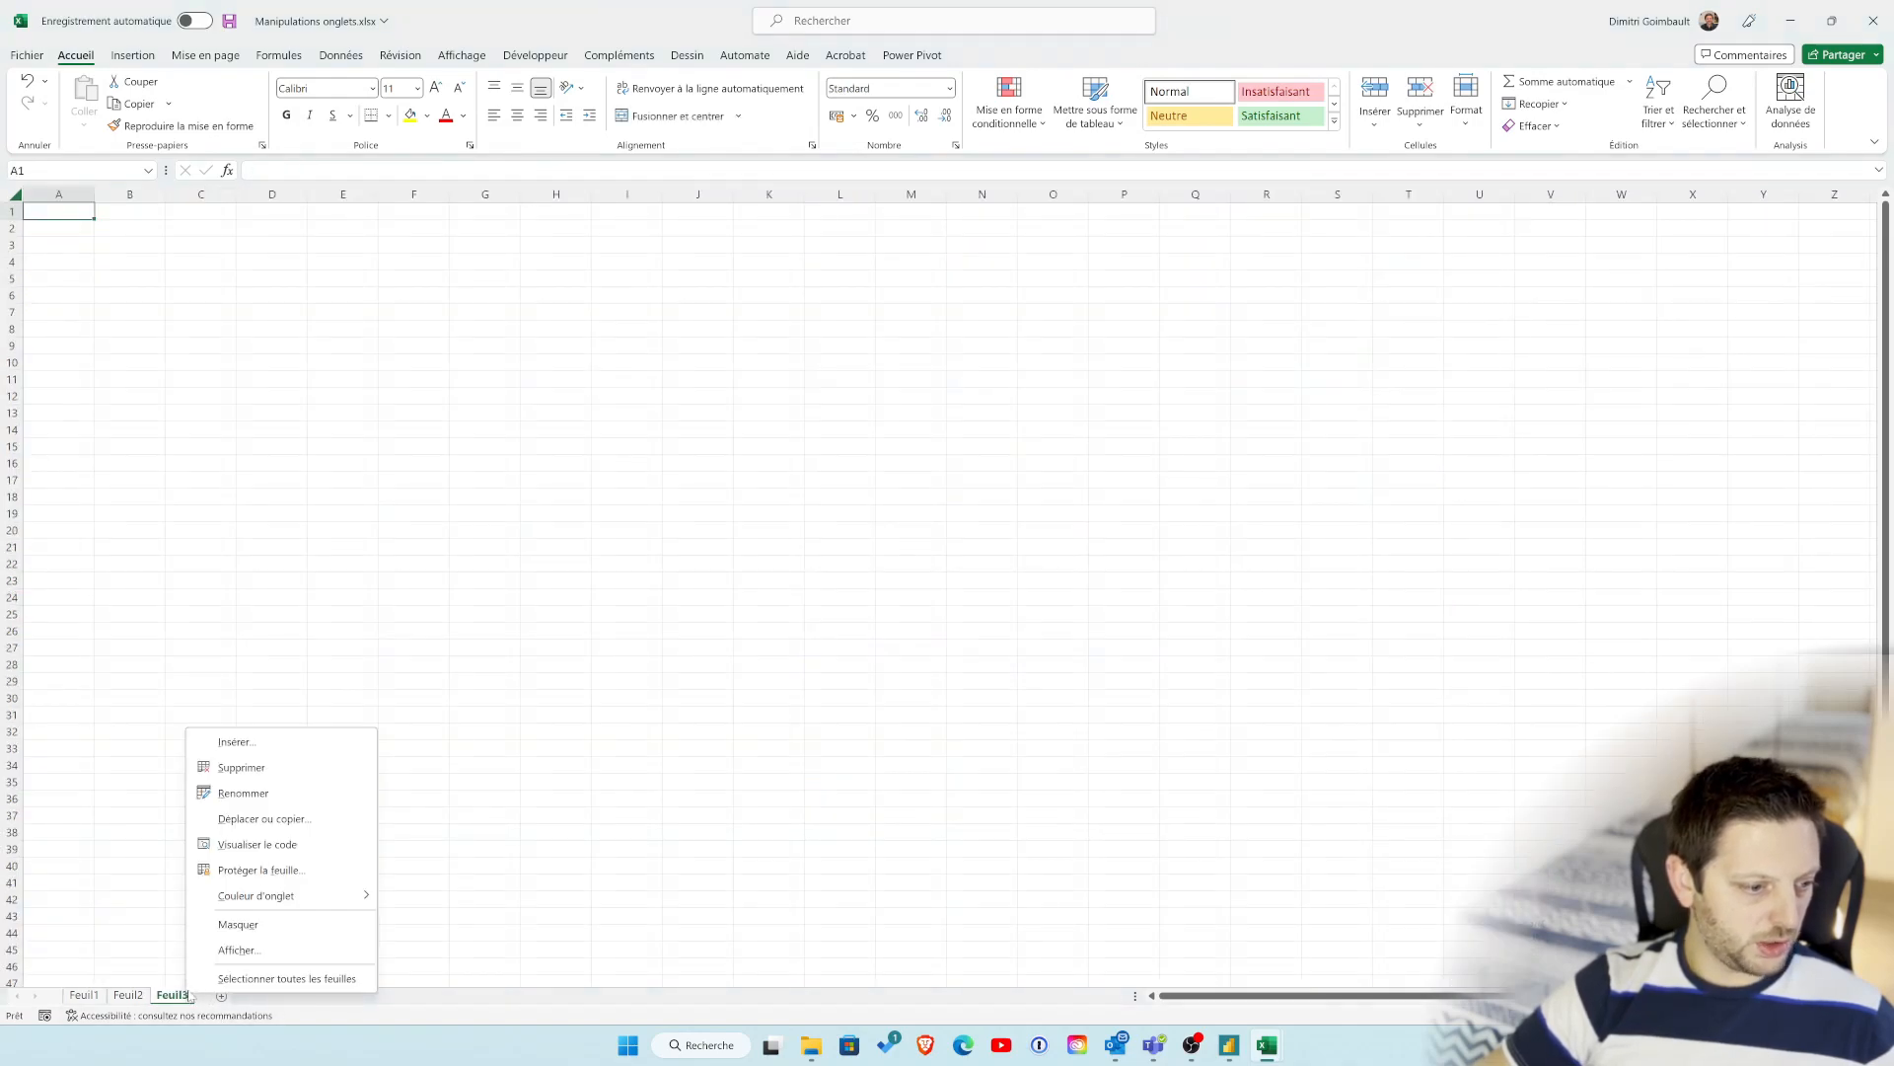
pyautogui.click(237, 950)
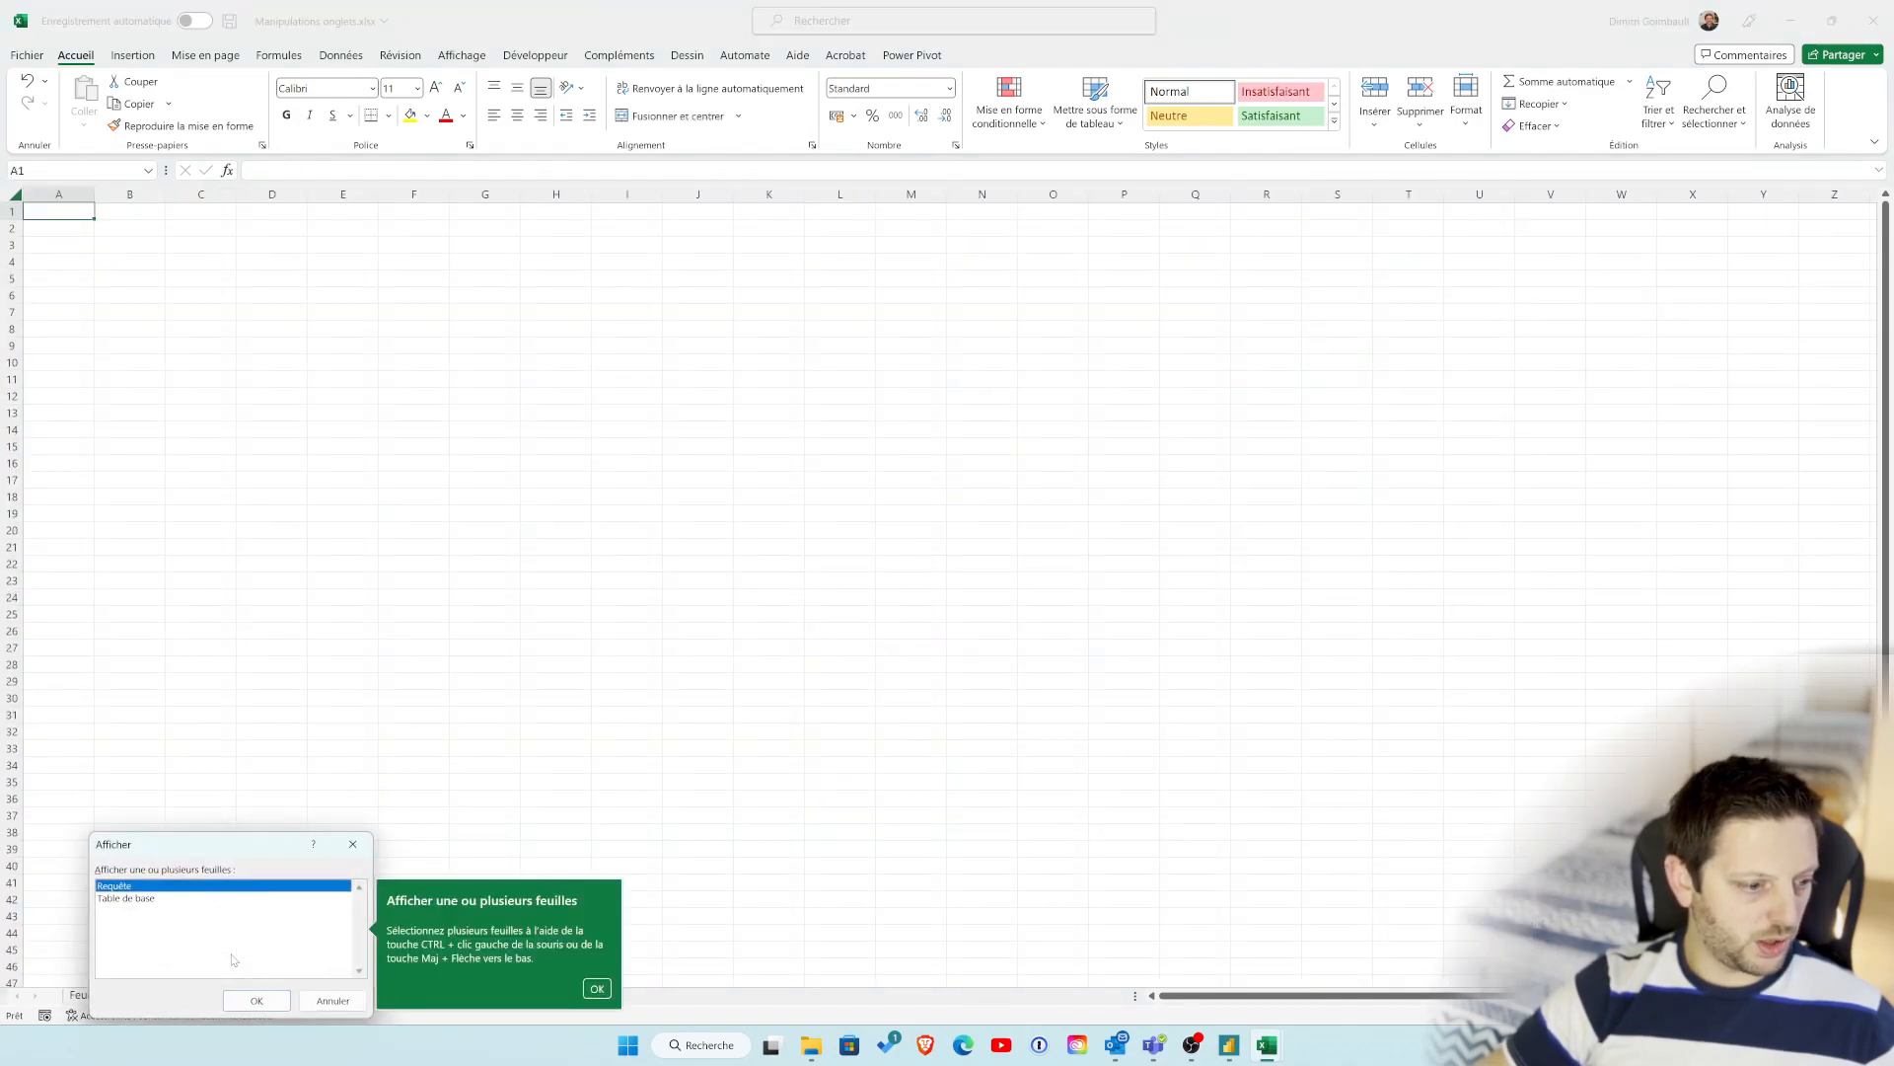
pyautogui.click(173, 898)
pyautogui.click(229, 999)
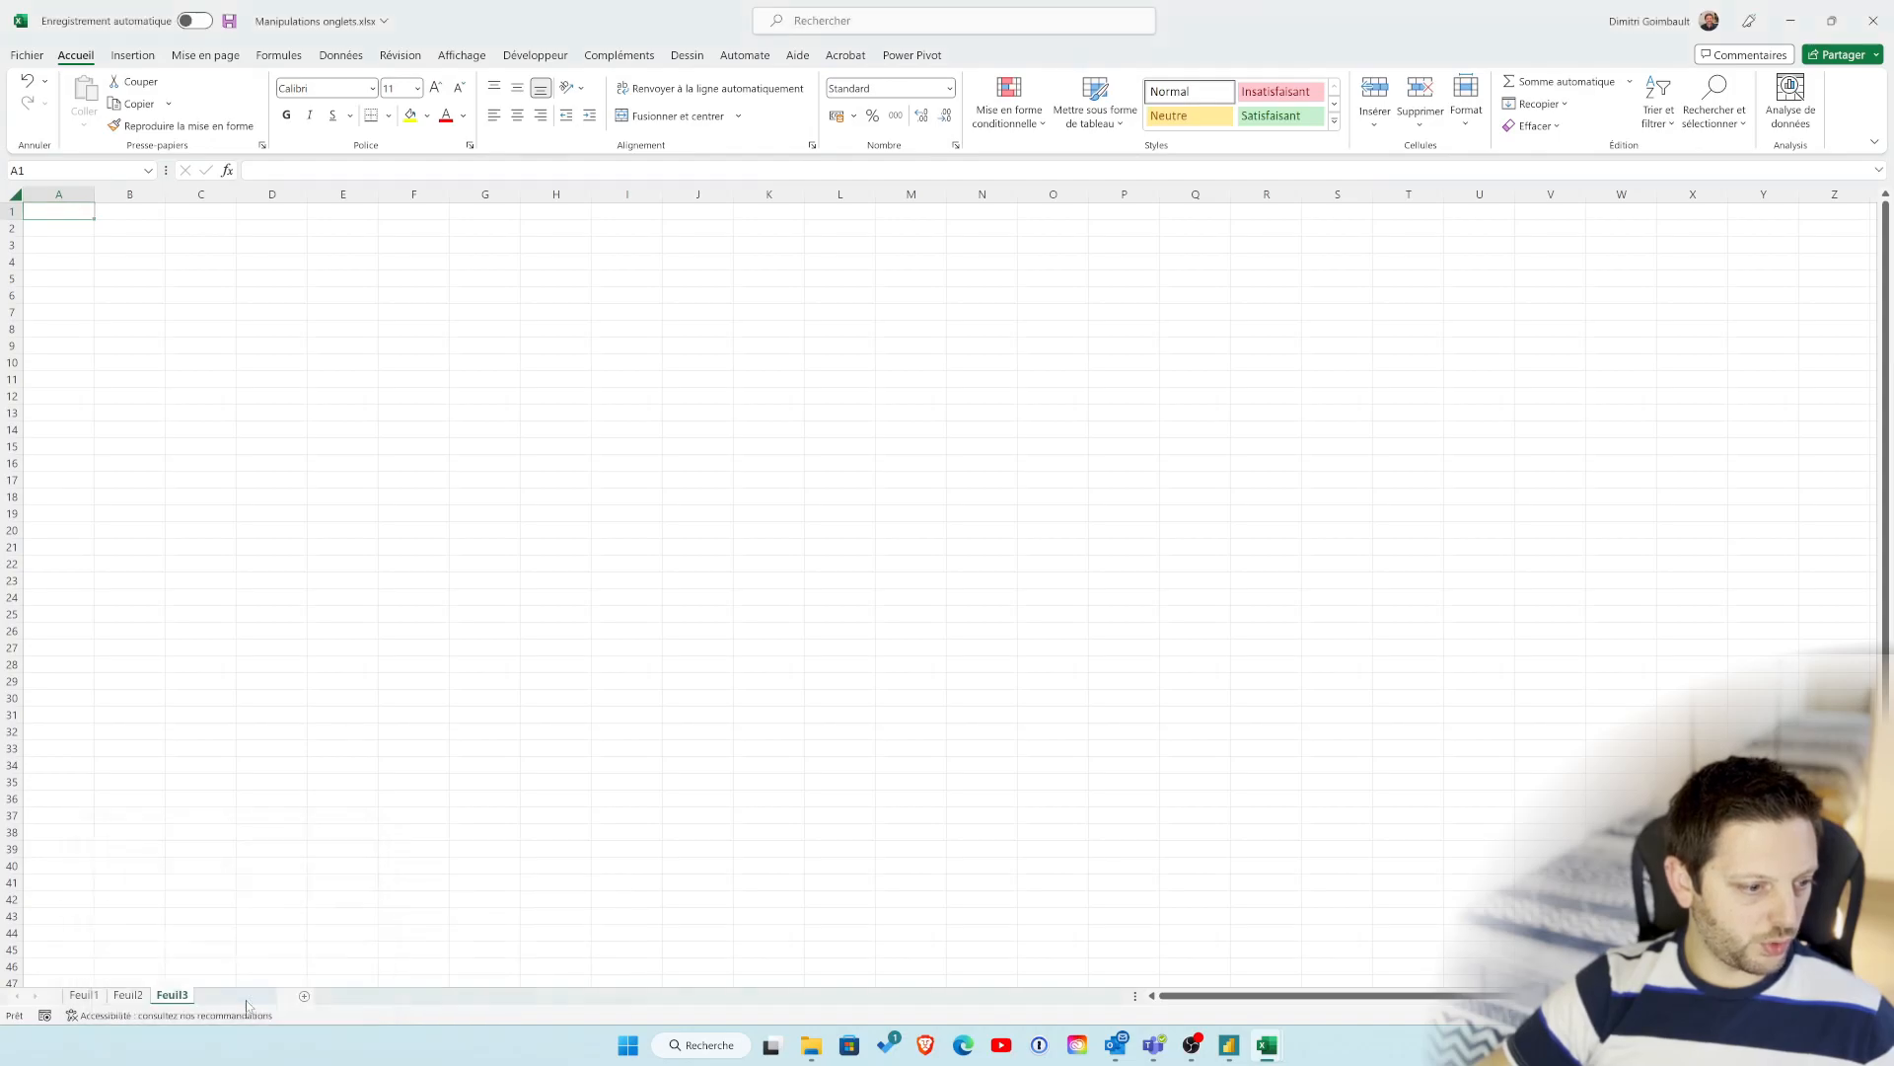
# Step: Color the Table de base sheet tab red and check it from another sheet
pyautogui.rightClick(229, 999)
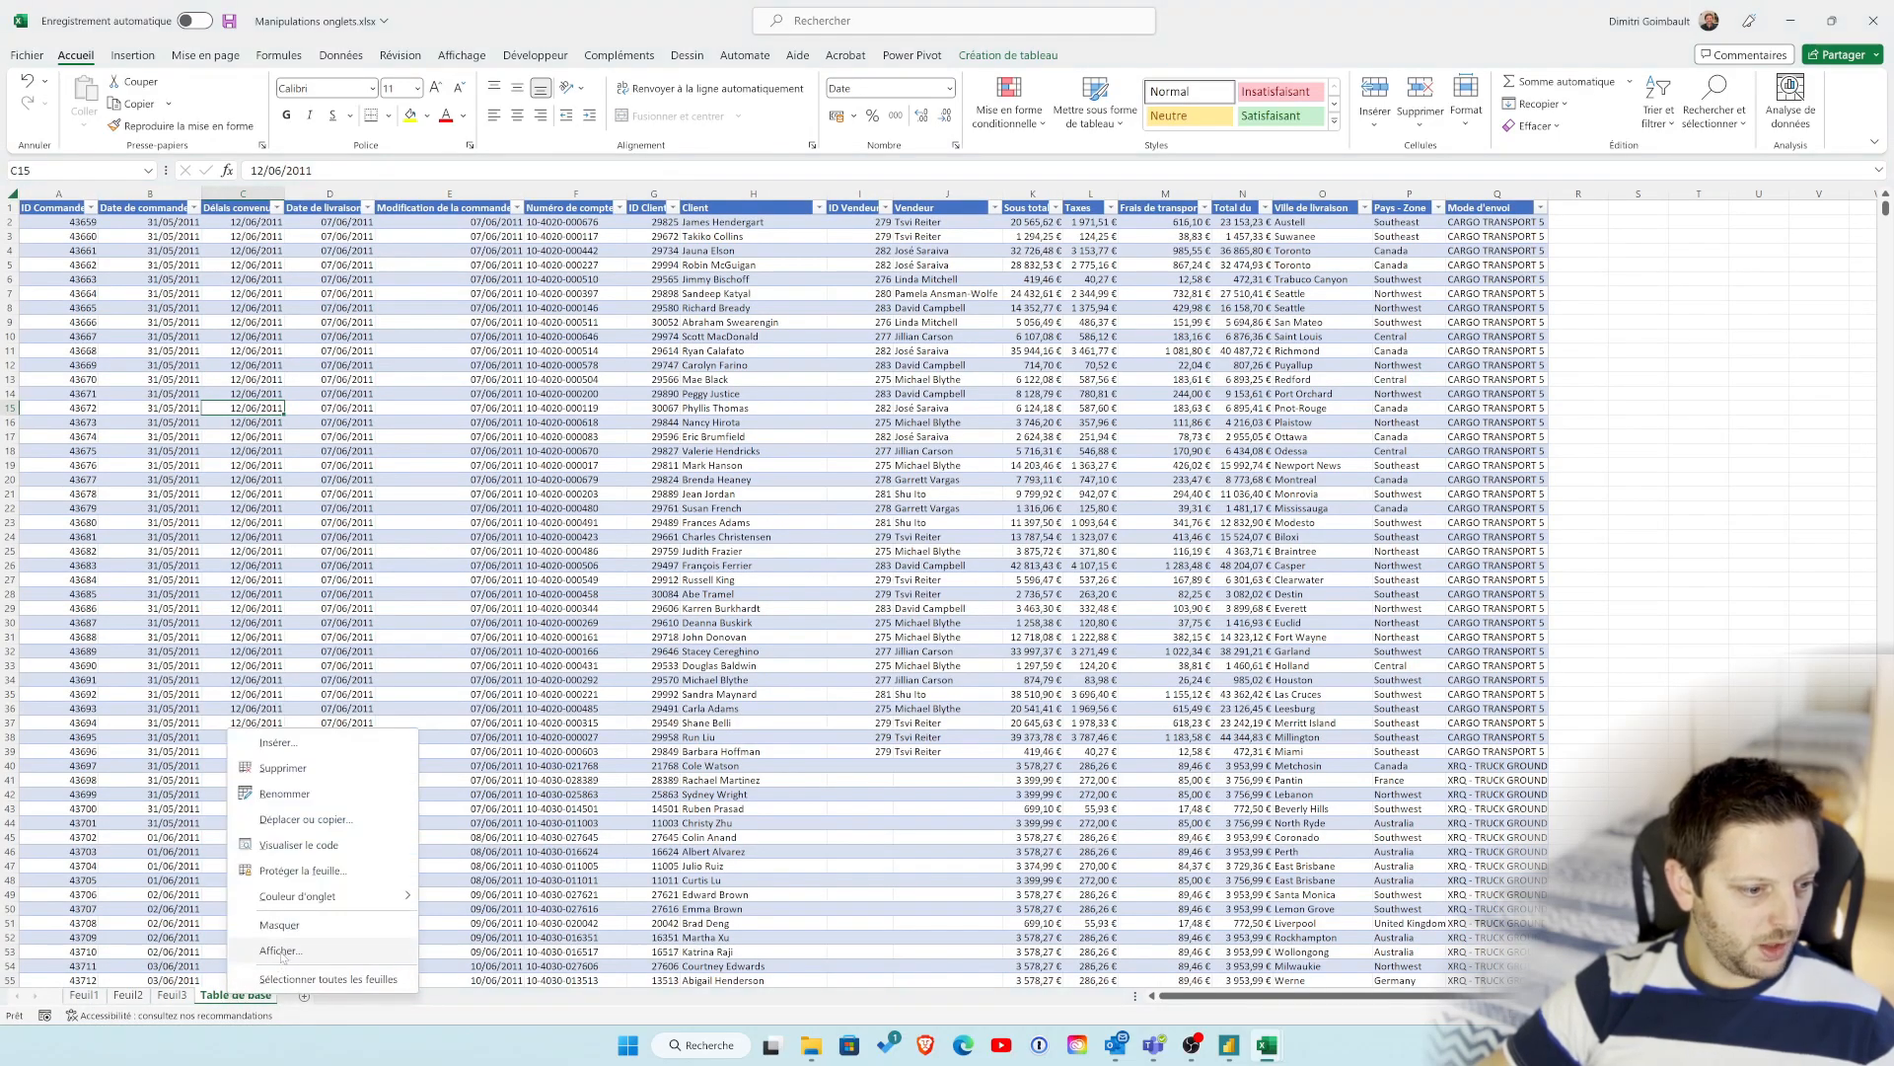
pyautogui.moveTo(405, 896)
pyautogui.click(441, 950)
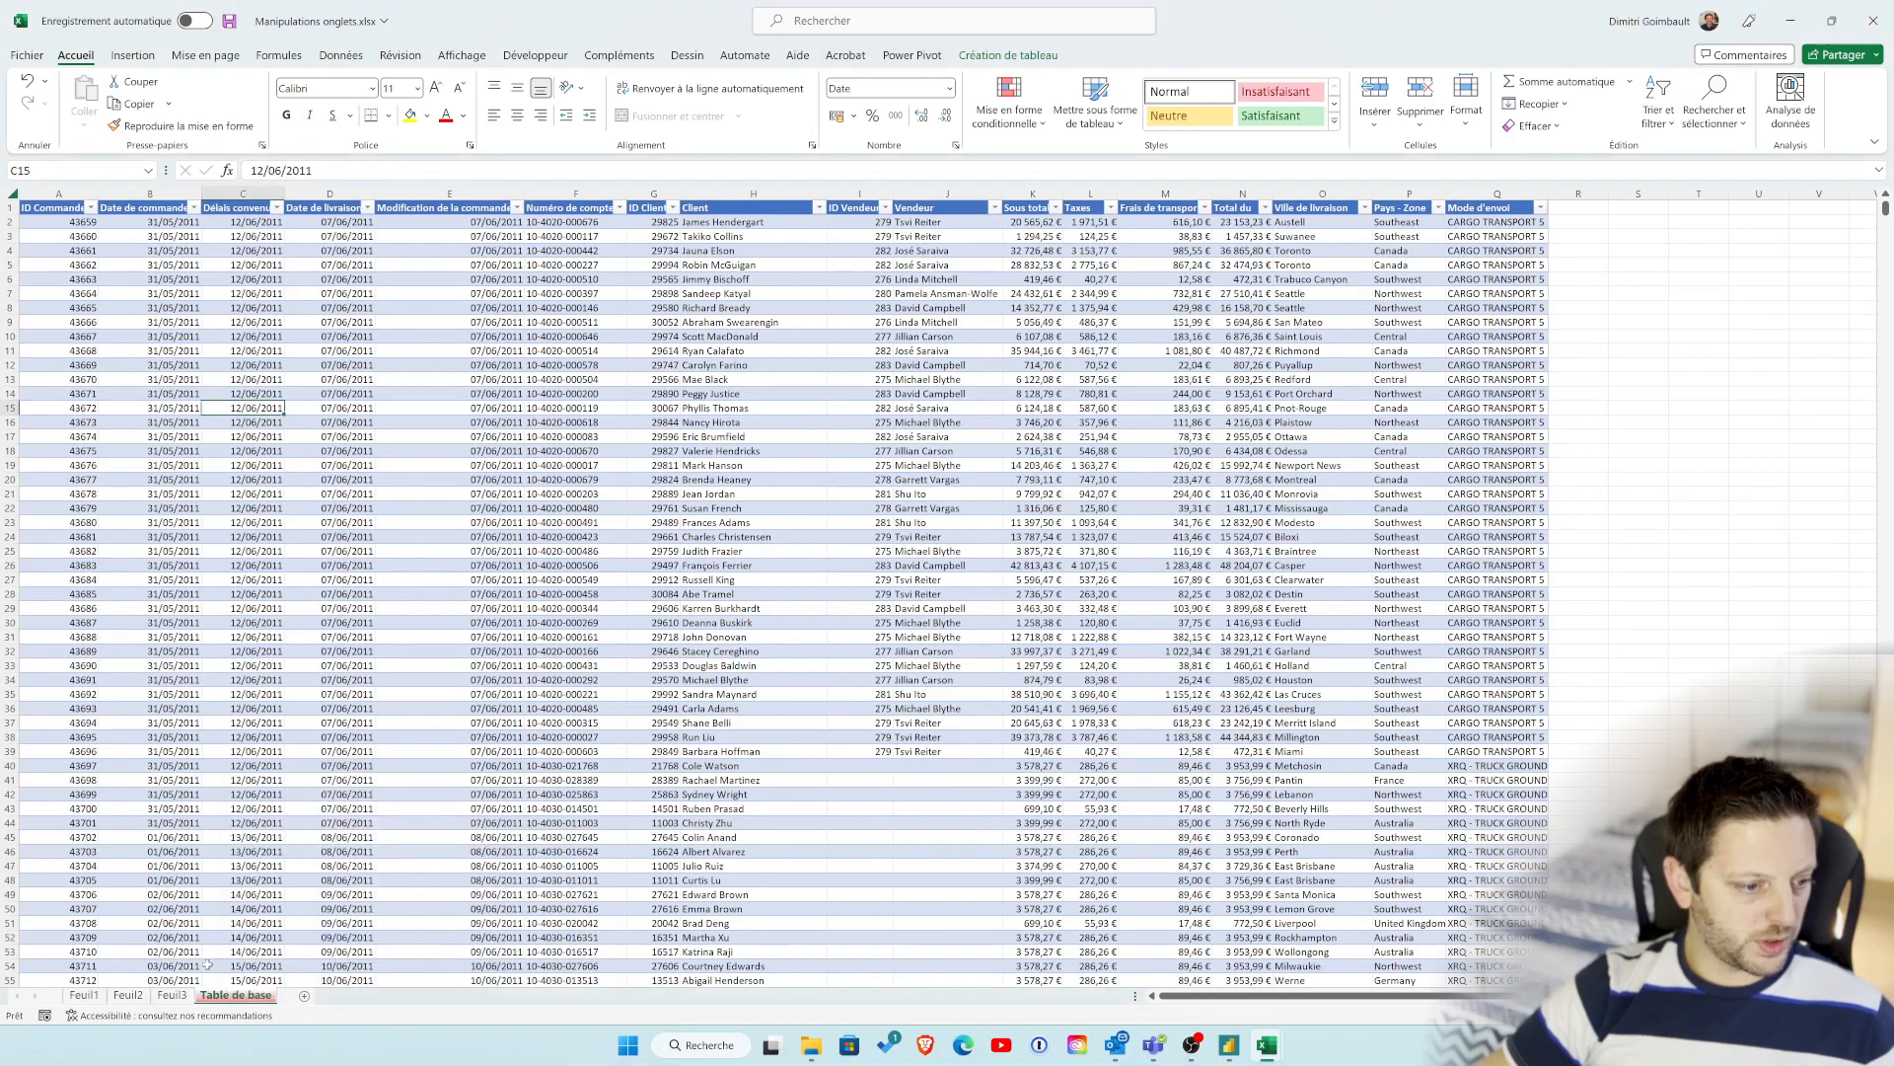
pyautogui.click(172, 994)
pyautogui.click(238, 998)
# Step: View the VBA code window of the Table de base sheet and close the editor
pyautogui.rightClick(239, 998)
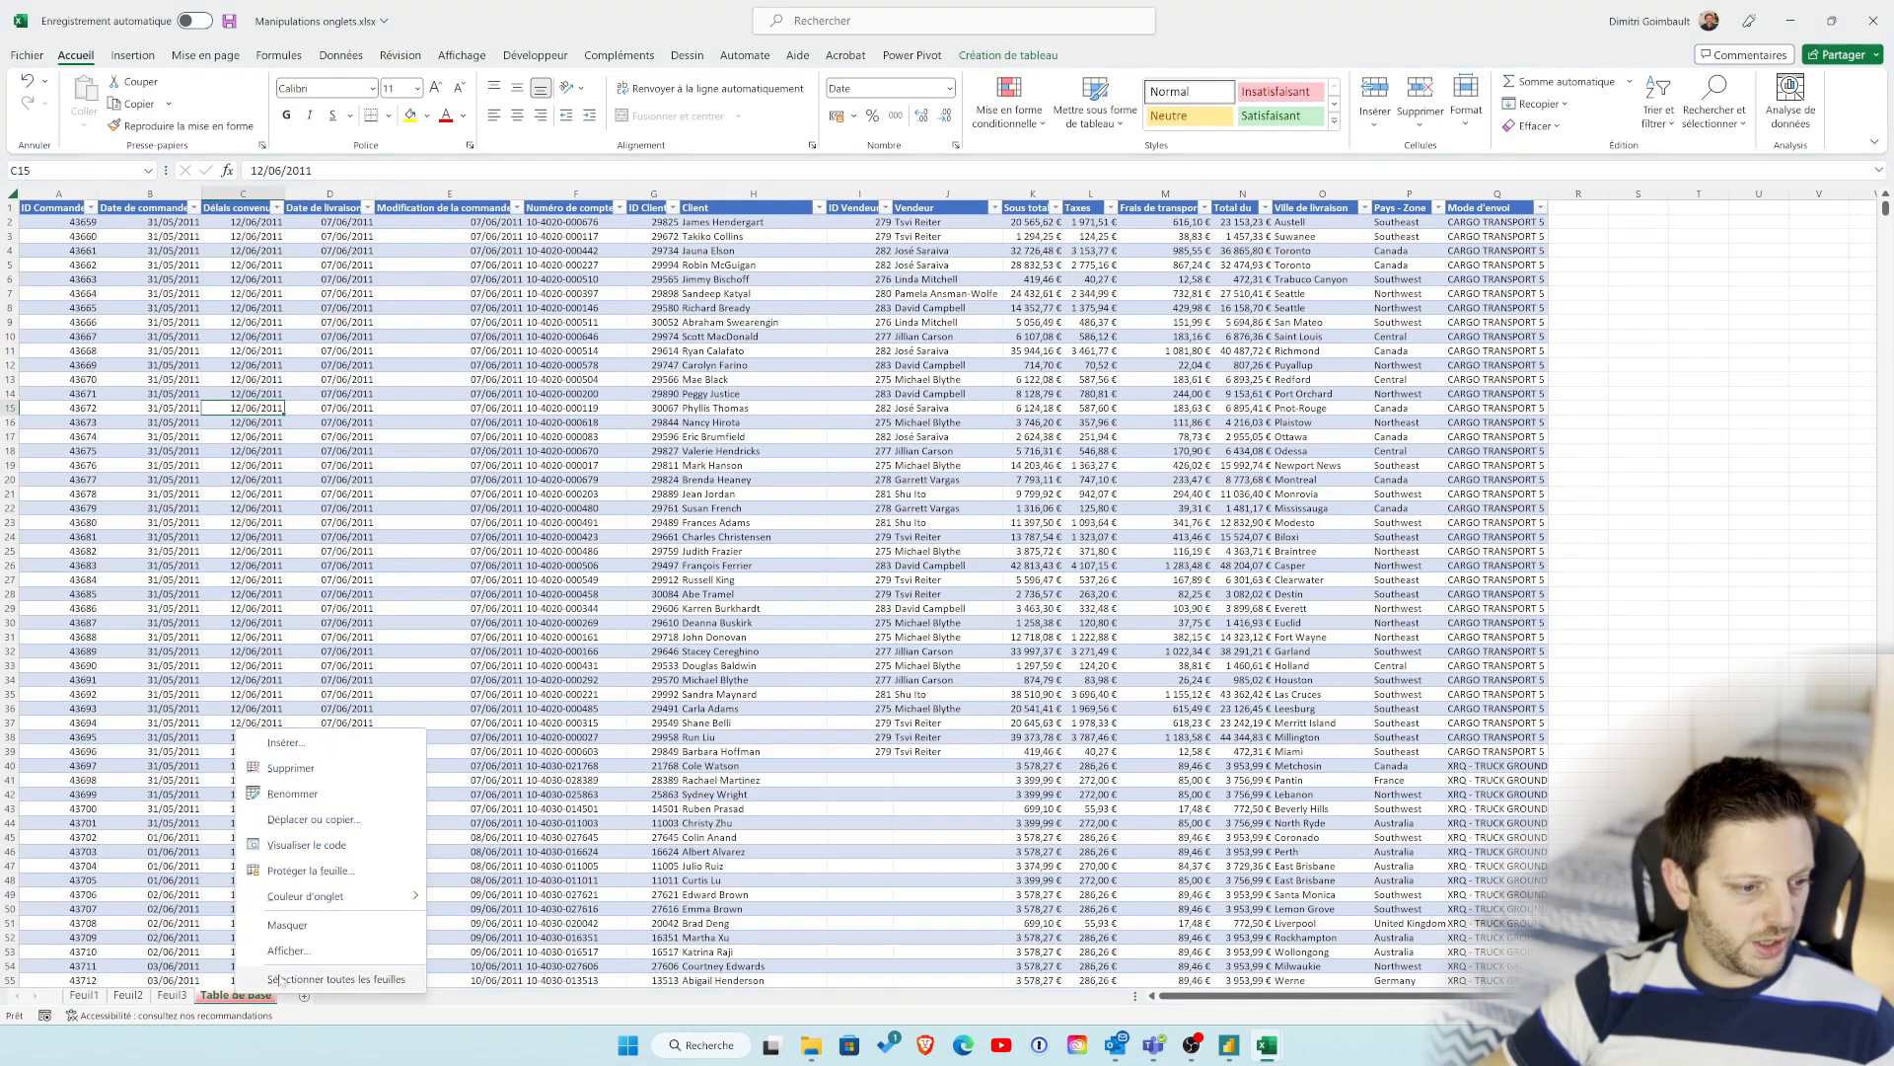
pyautogui.click(326, 847)
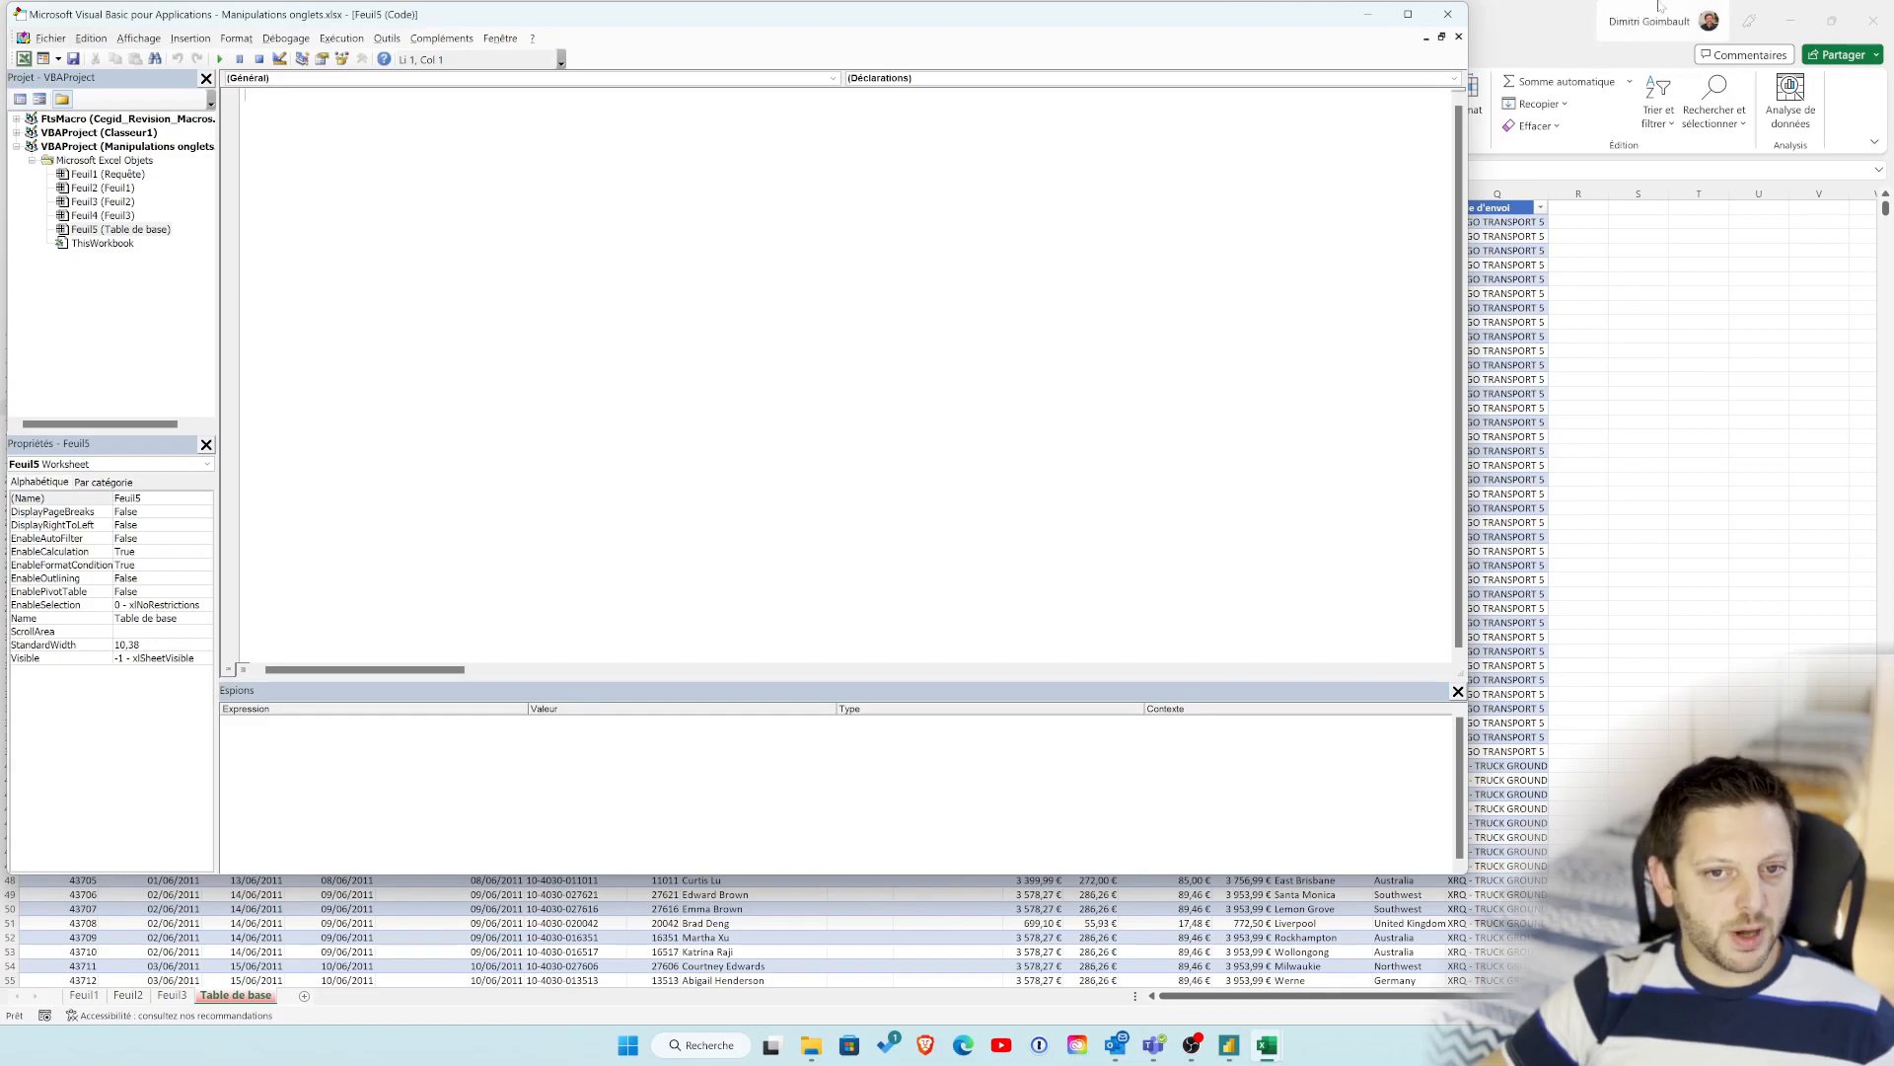
pyautogui.click(1448, 14)
# Step: Move the Table de base sheet before Feuil1 with the Move or Copy command
pyautogui.rightClick(242, 995)
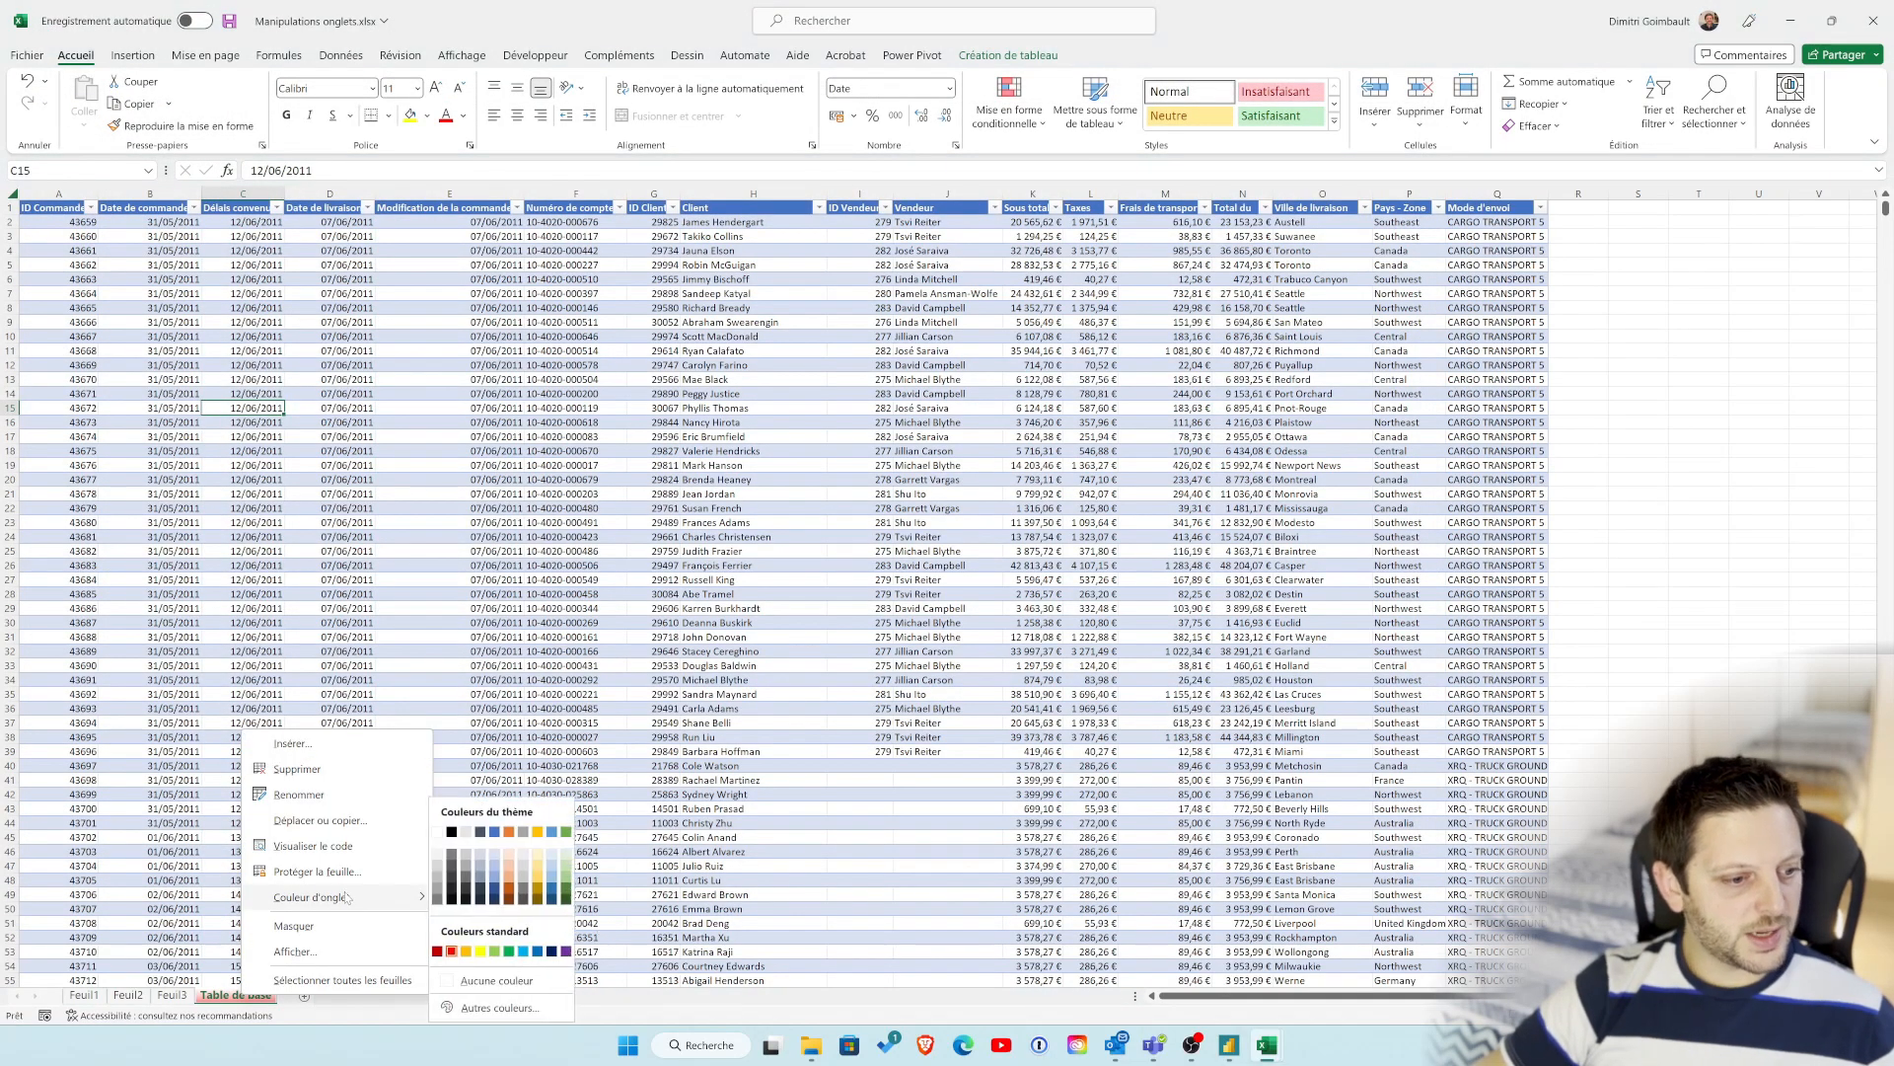
pyautogui.click(332, 821)
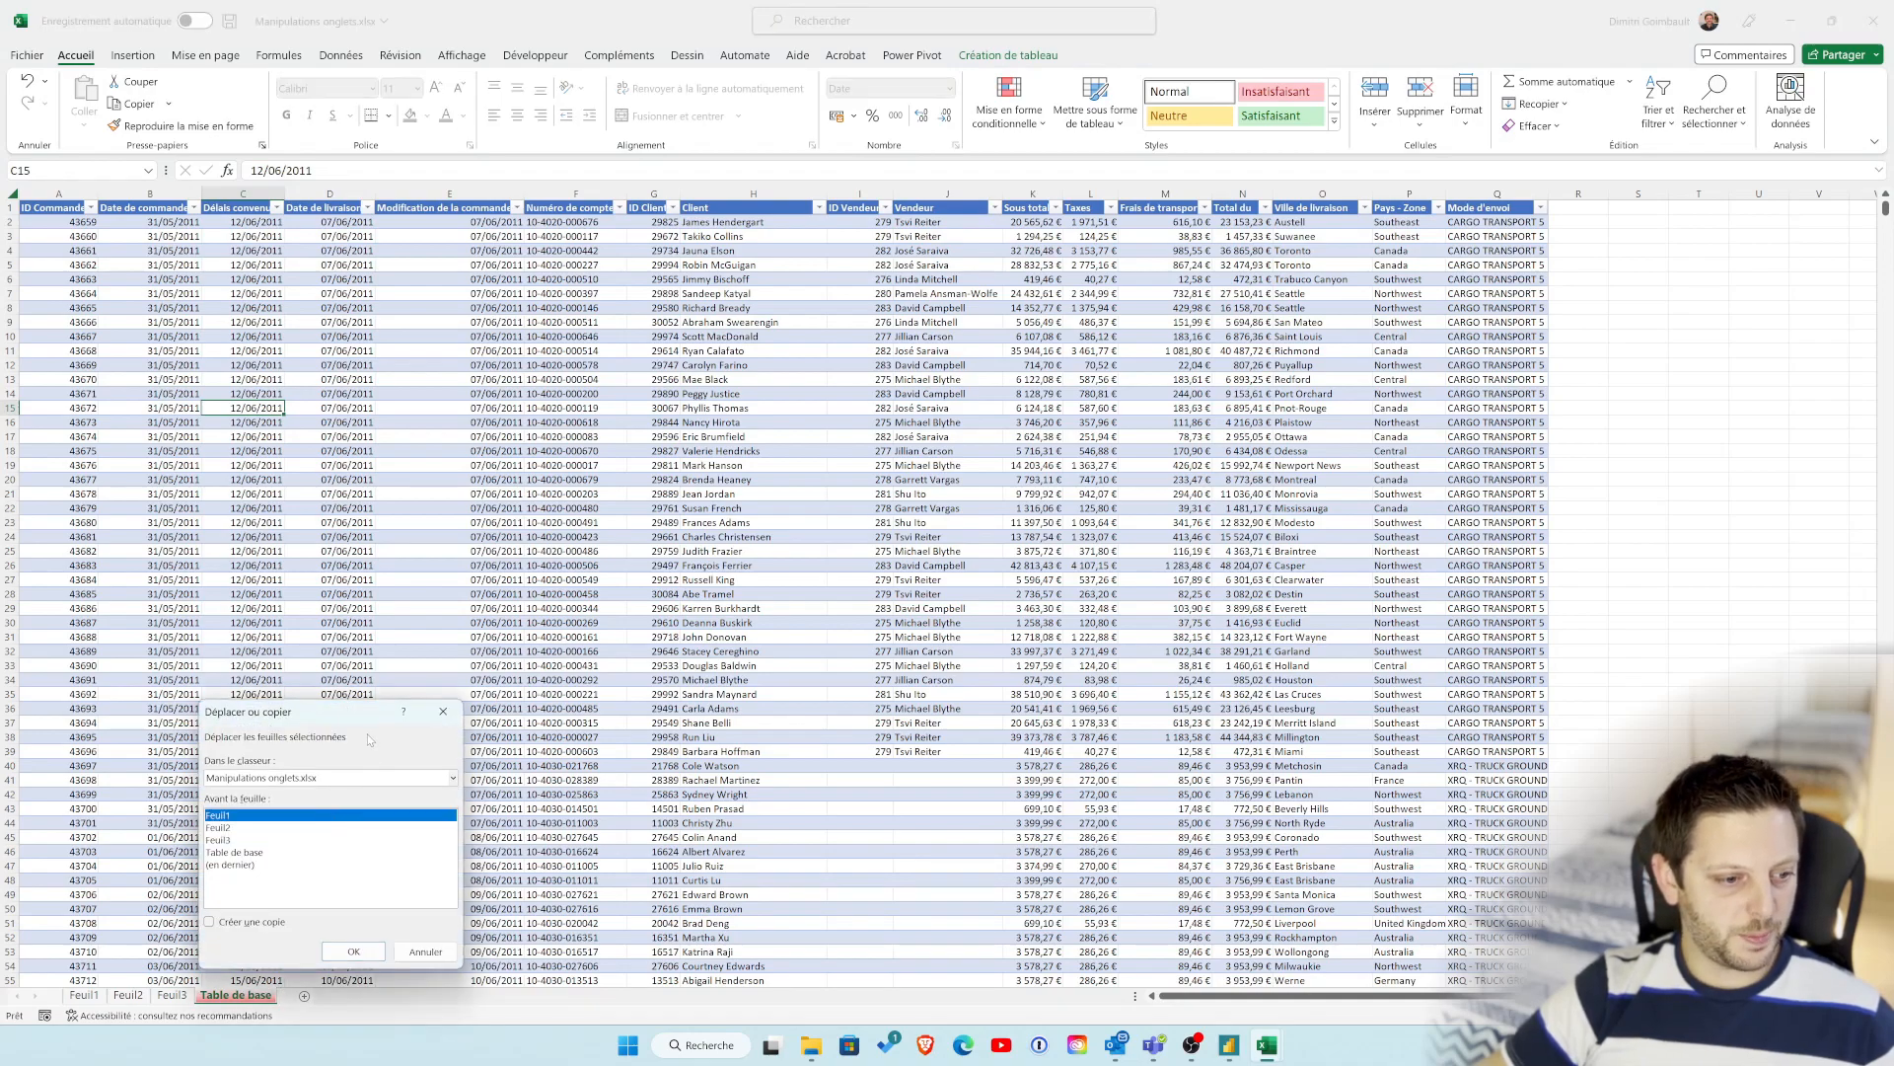
pyautogui.moveTo(337, 718); pyautogui.dragTo(1241, 340)
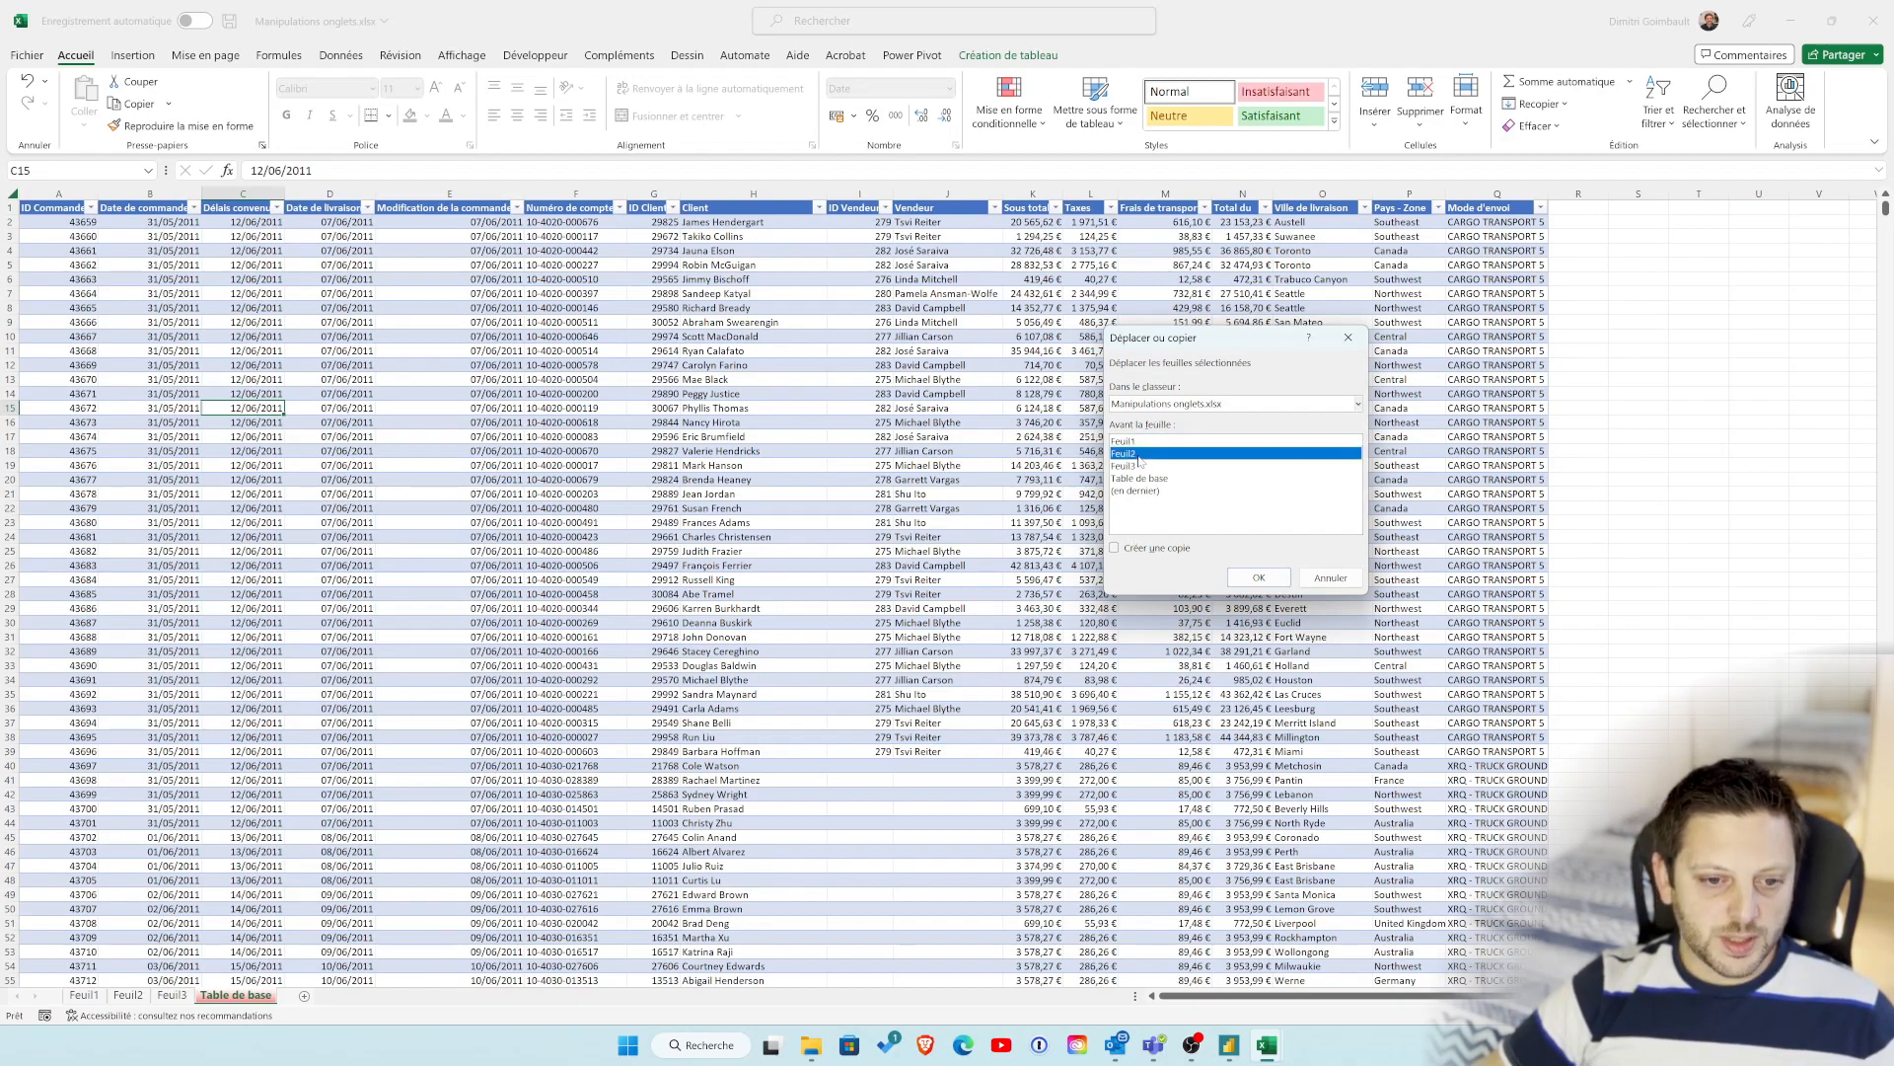
pyautogui.click(1242, 581)
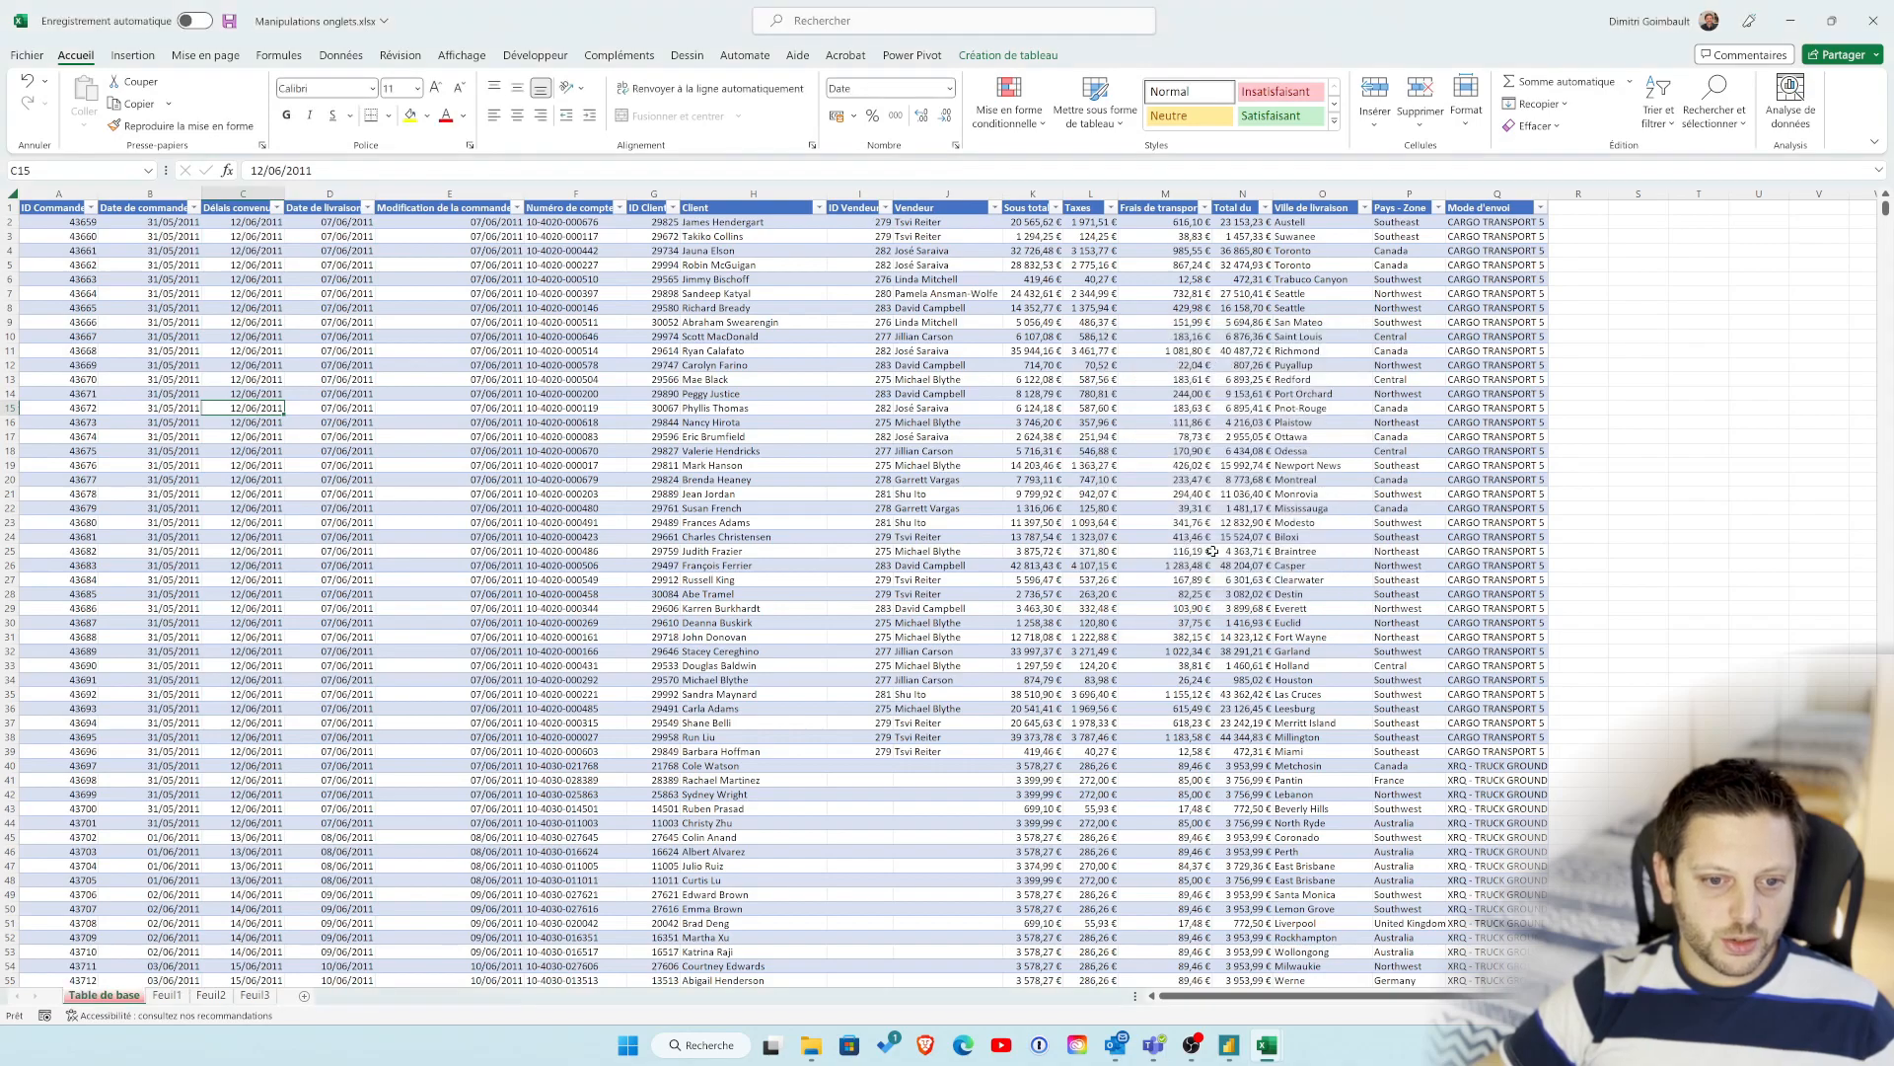
# Step: Reorder the Table de base tab directly to just after Feuil1, and return it to first place
pyautogui.moveTo(189, 992); pyautogui.dragTo(226, 984)
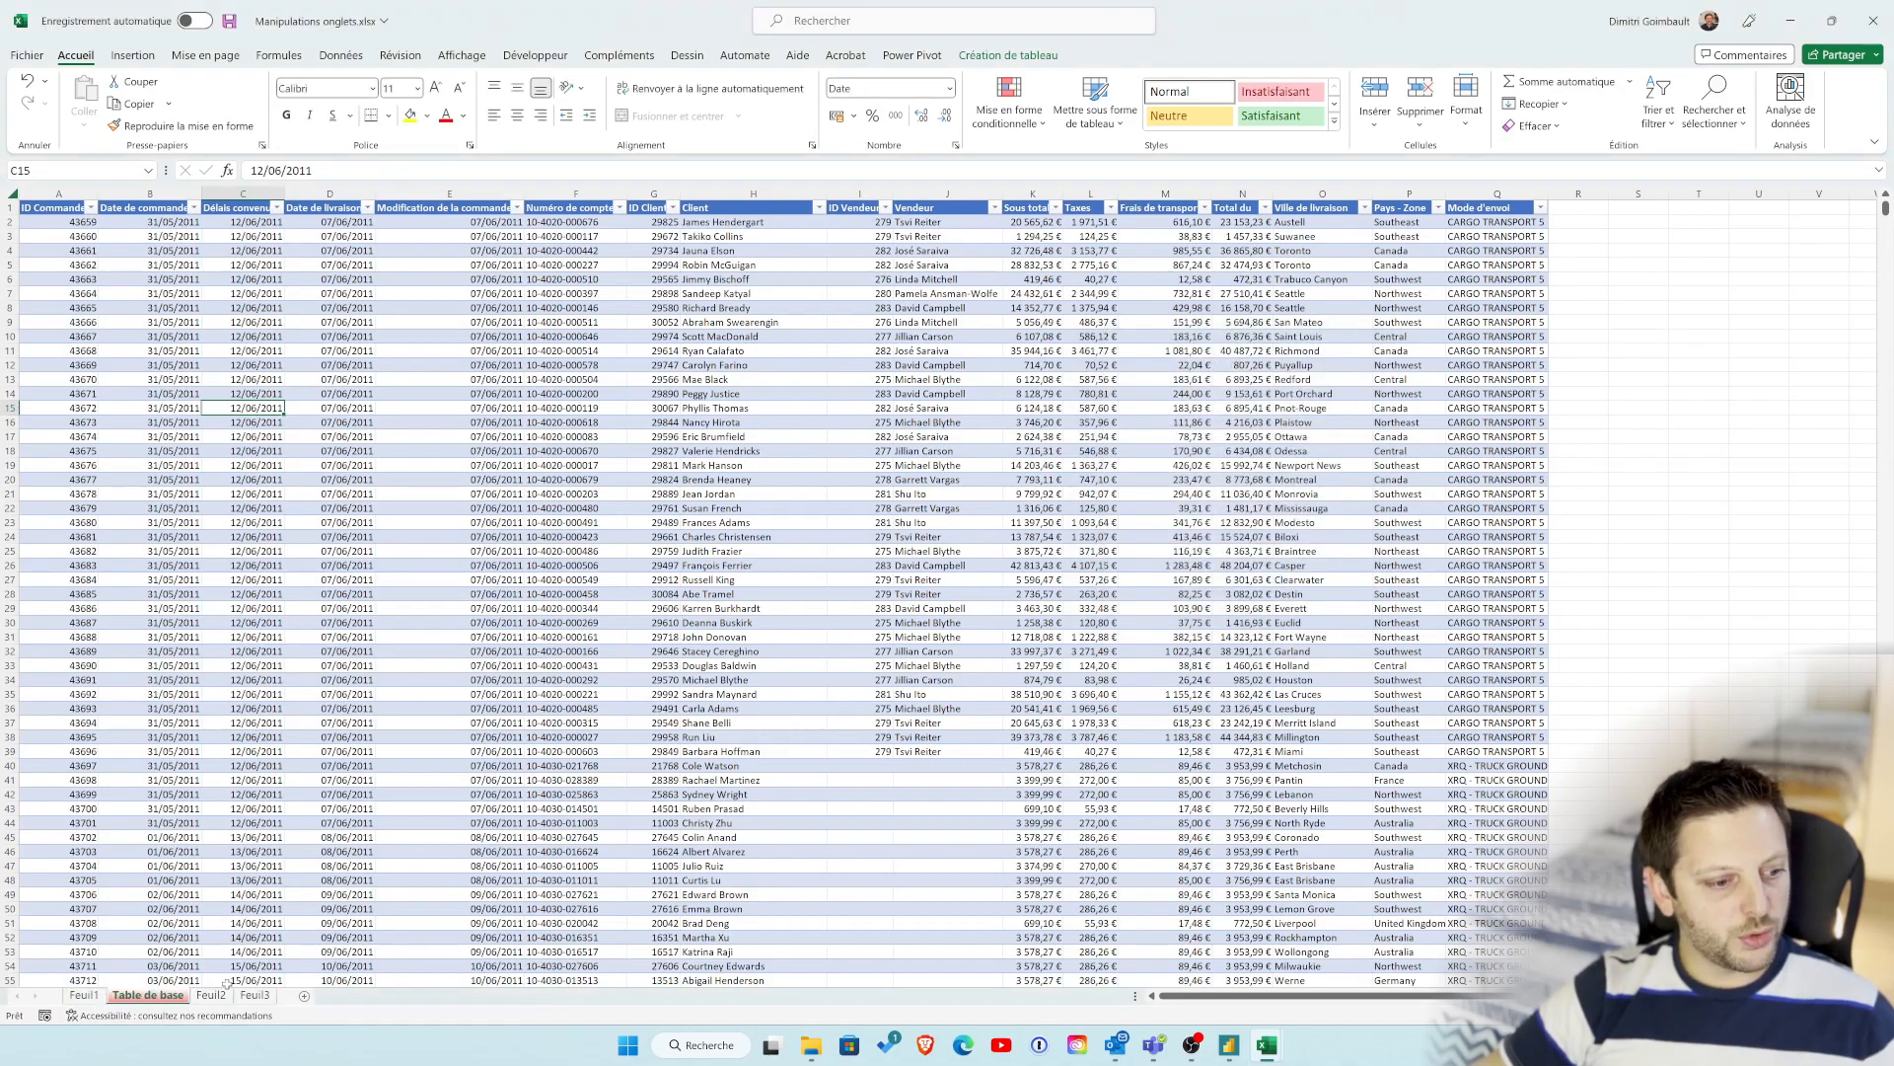
pyautogui.moveTo(110, 1000); pyautogui.dragTo(82, 994)
# Step: Move the Table de base sheet before Feuil2 with the Move or Copy command
pyautogui.rightClick(85, 995)
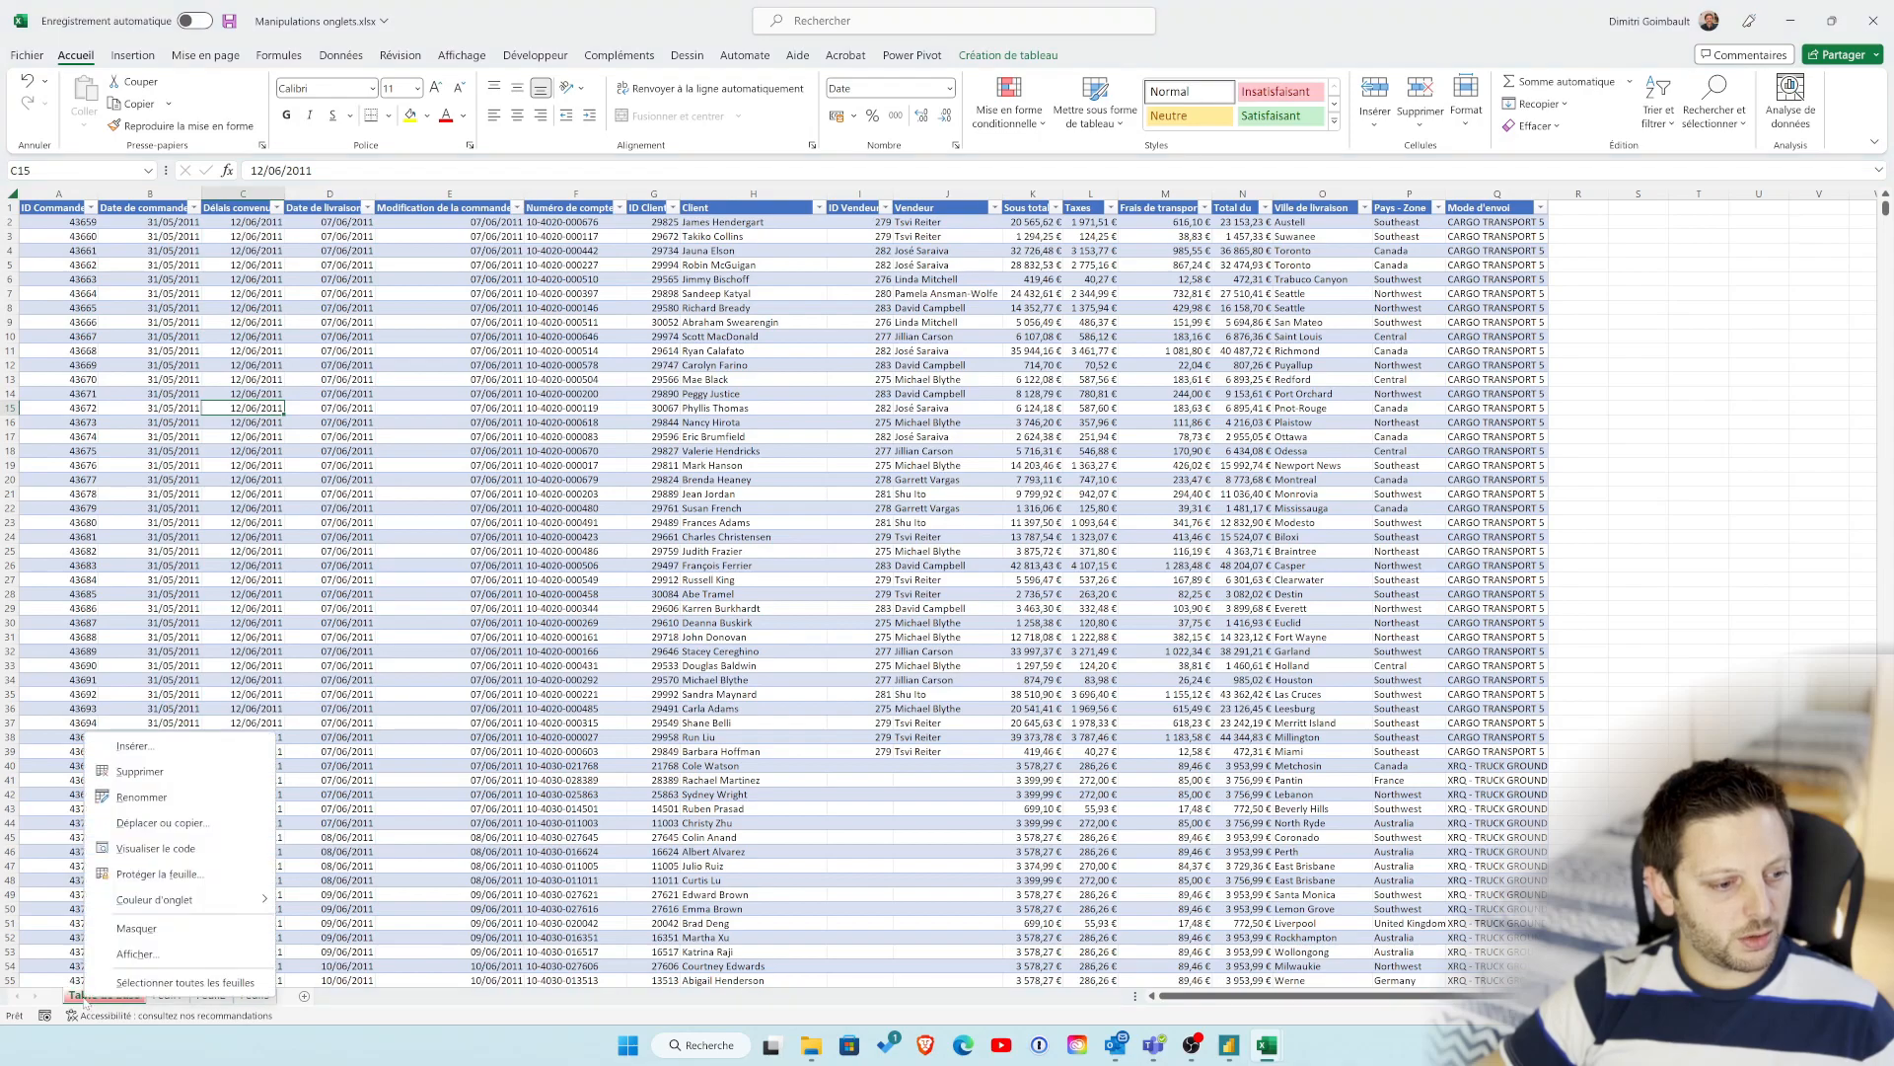
pyautogui.click(167, 821)
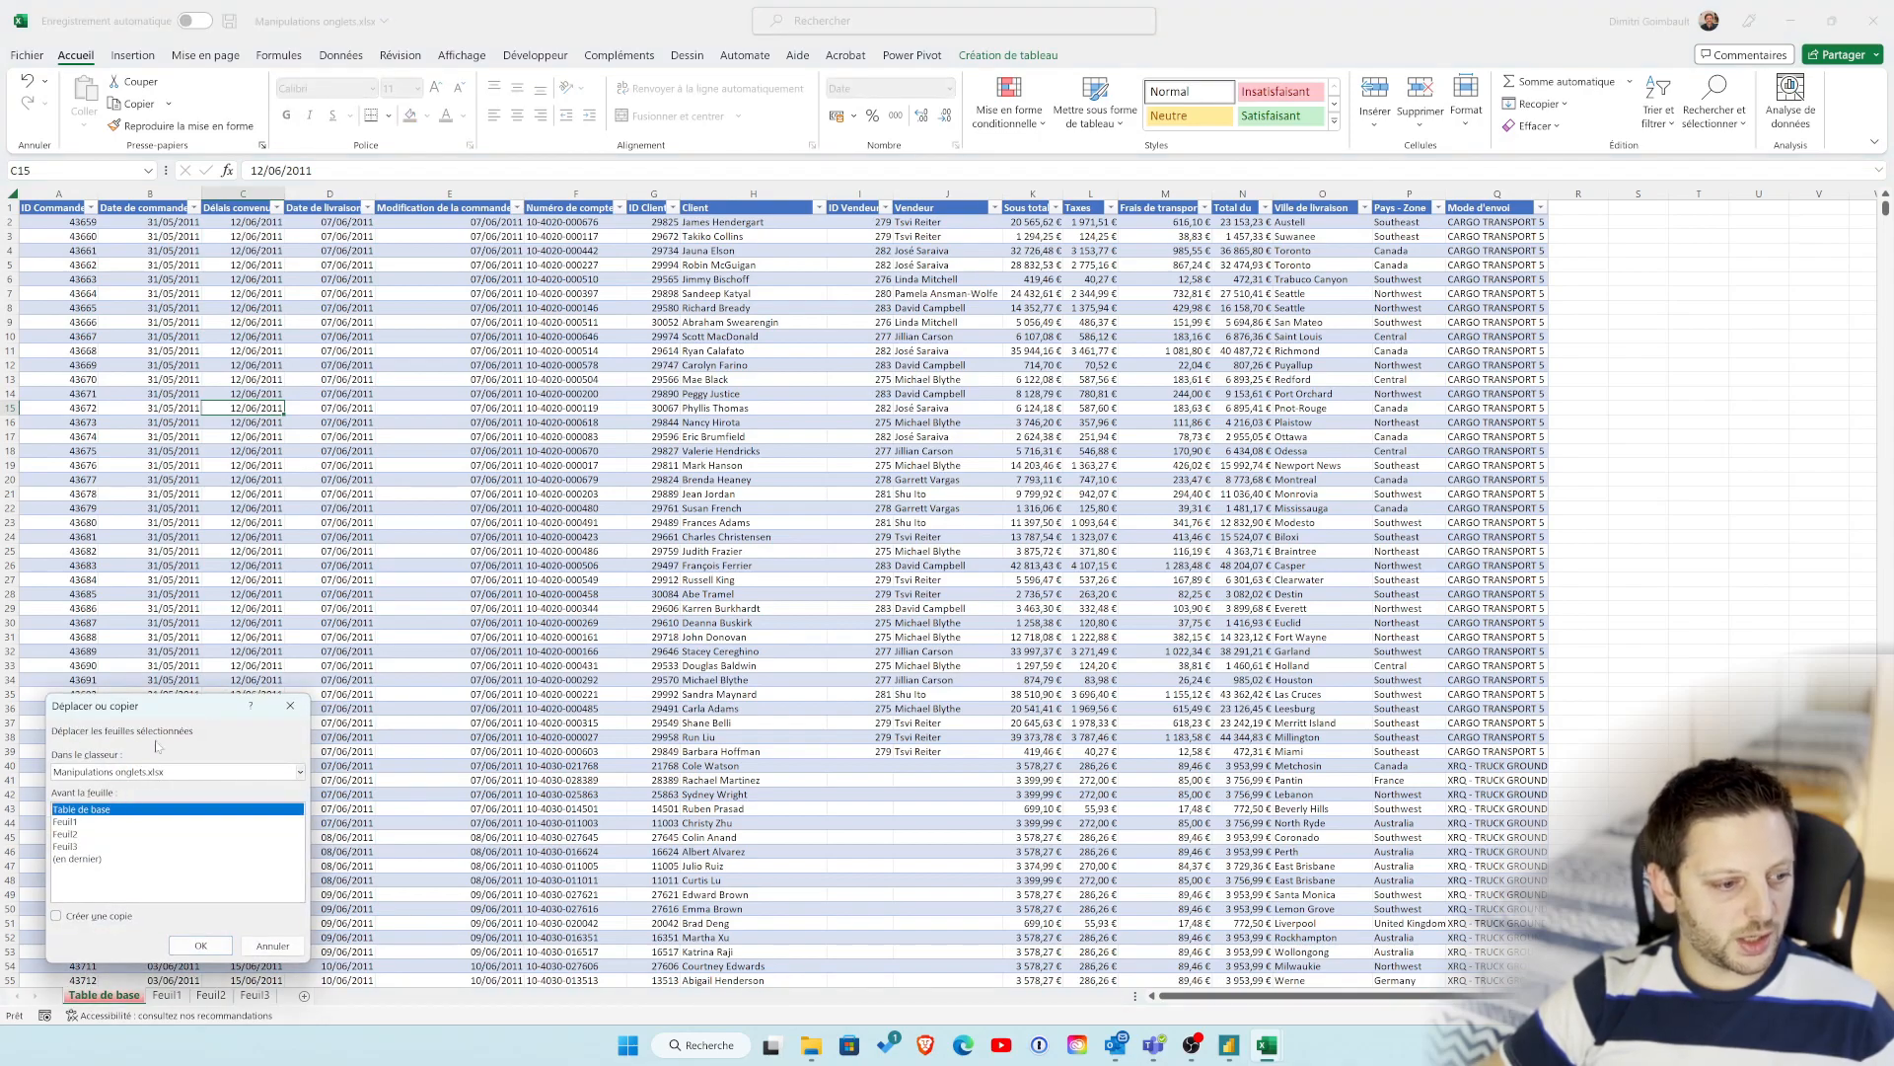
pyautogui.moveTo(148, 705); pyautogui.dragTo(1128, 358)
pyautogui.click(1066, 487)
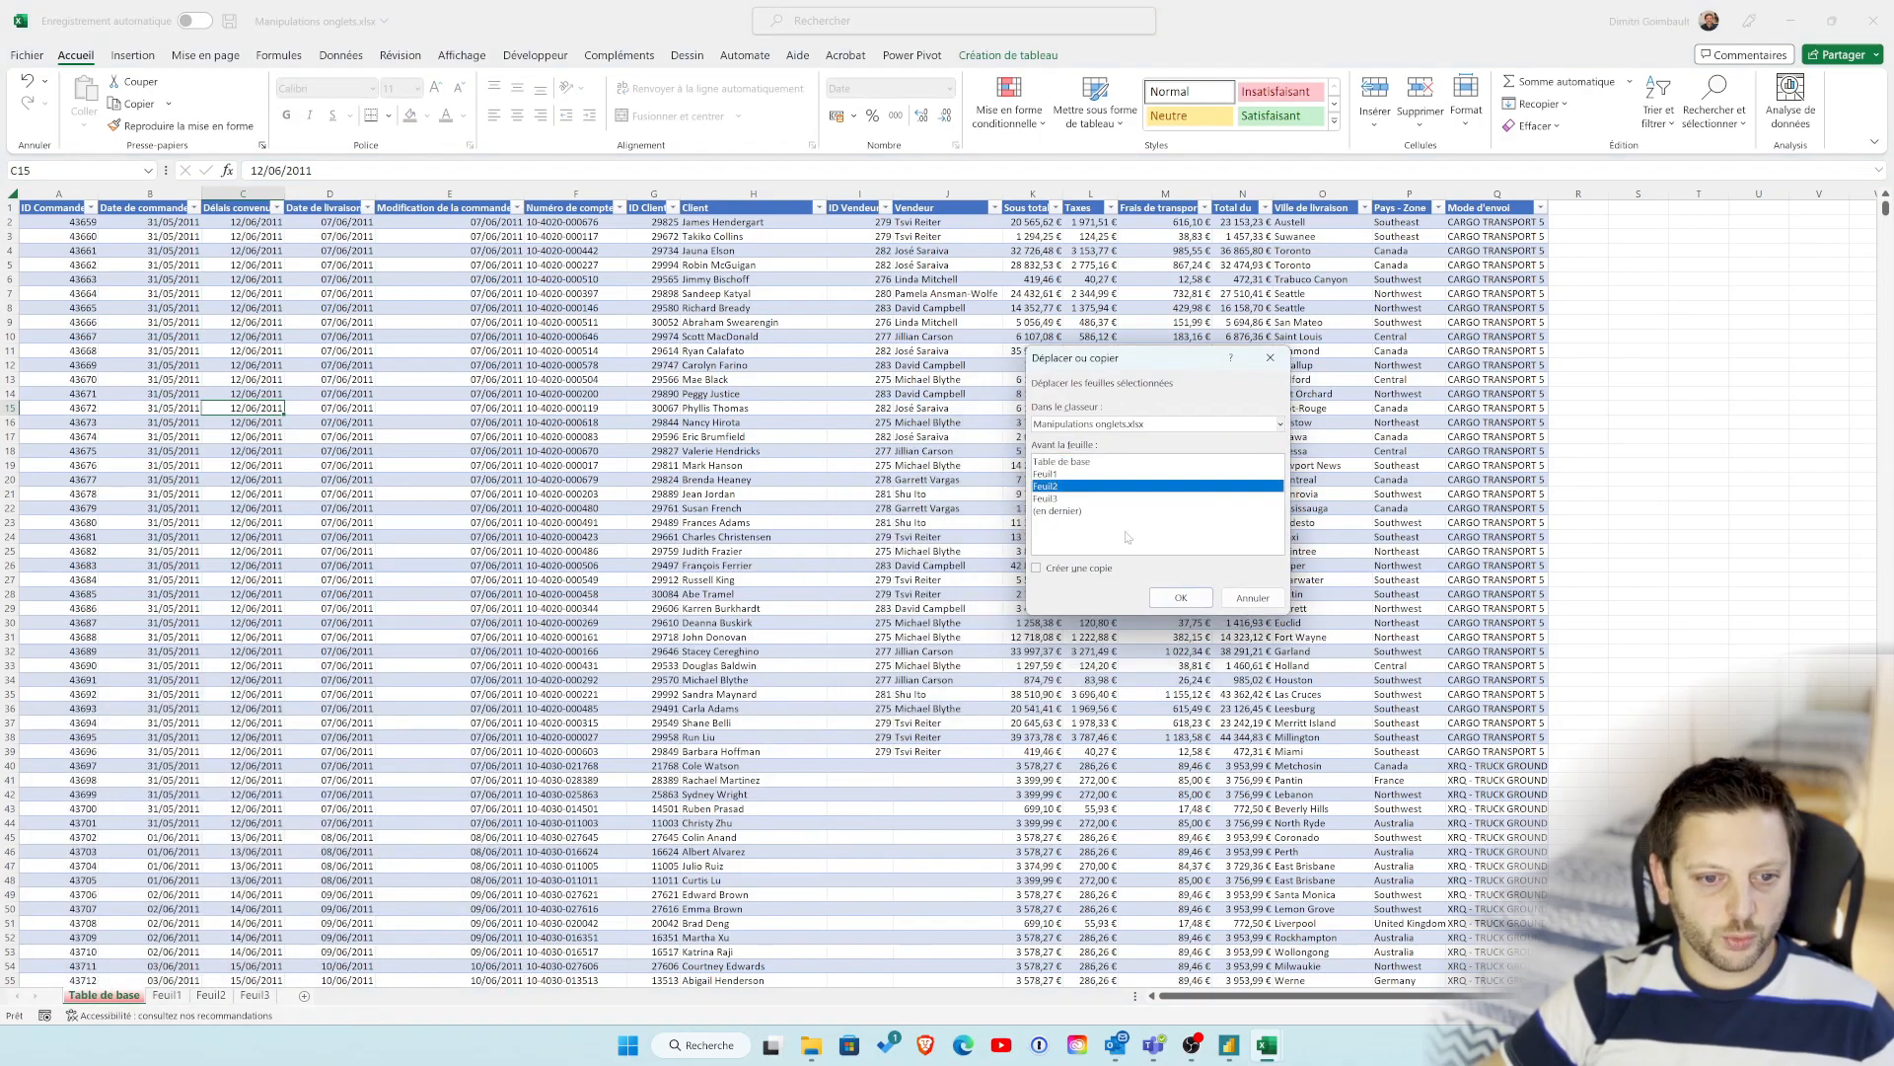
pyautogui.click(1173, 598)
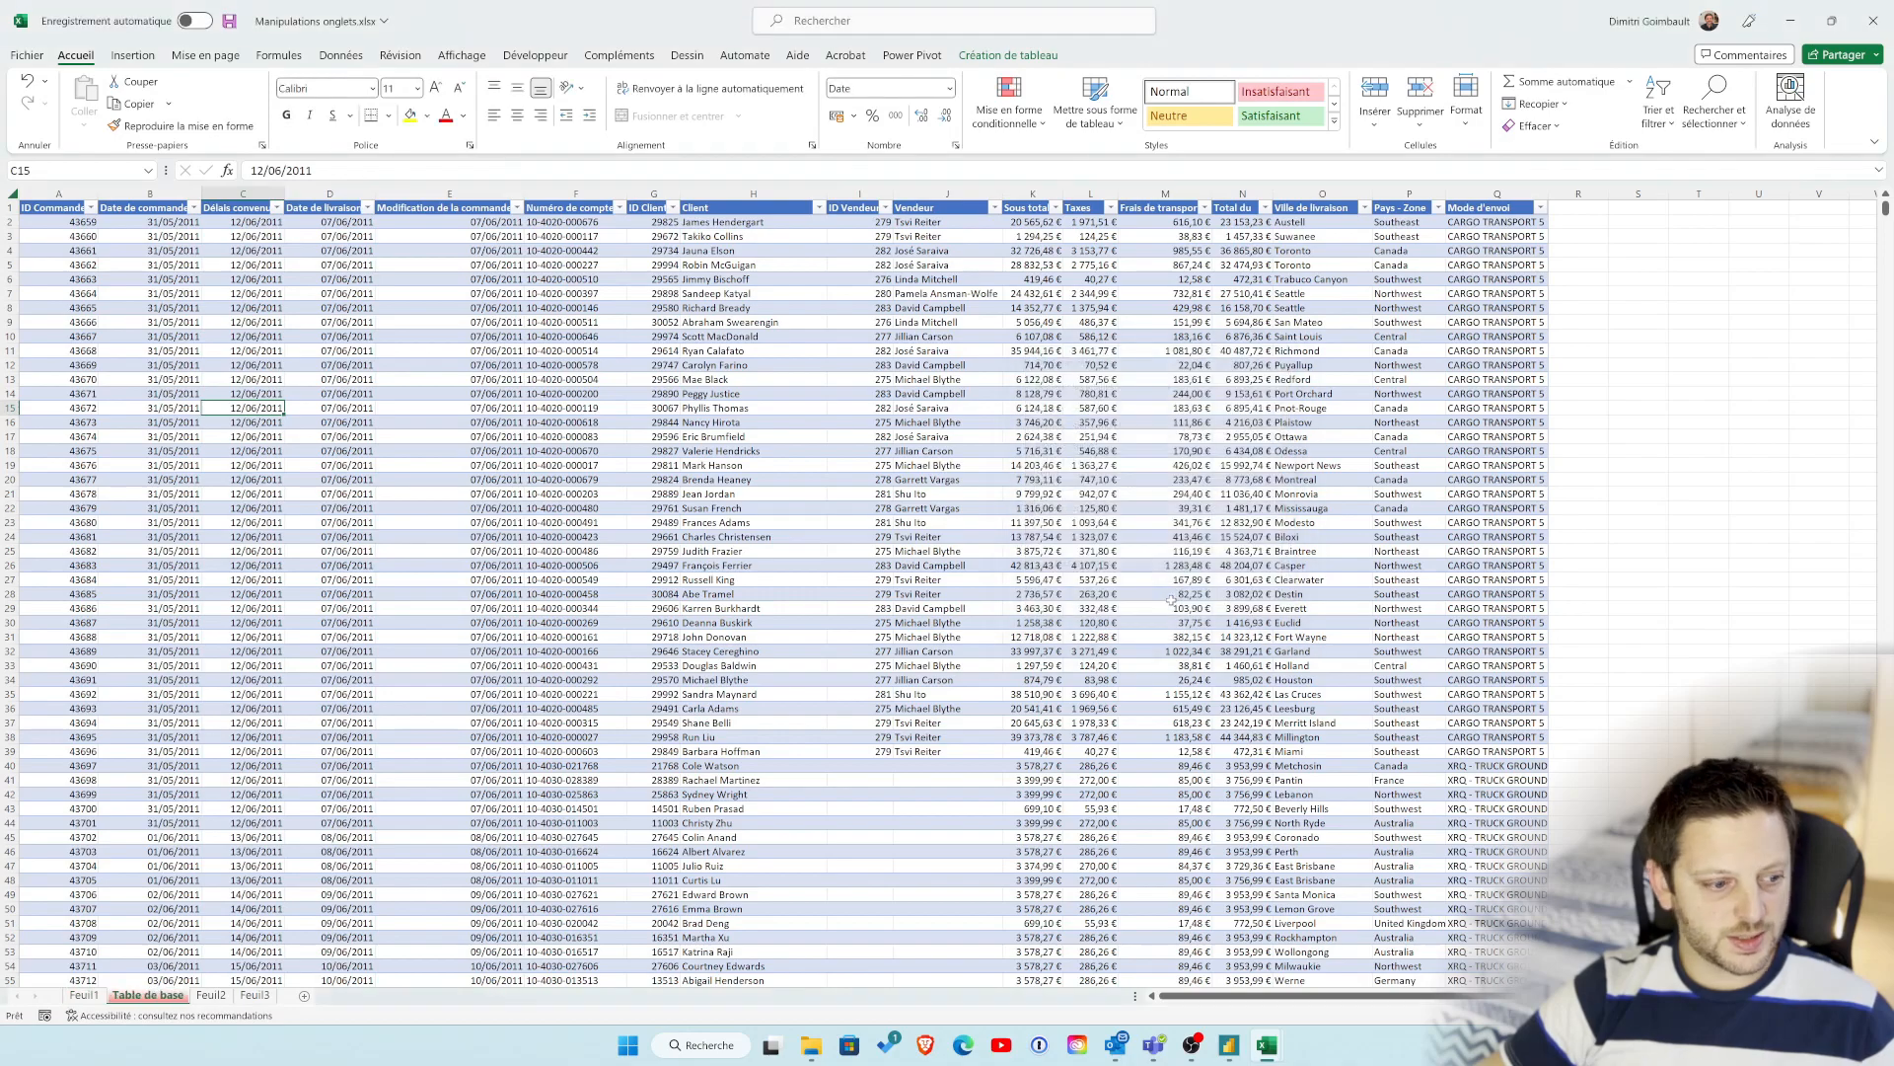
# Step: Create a copy of the Table de base sheet at the end of the same workbook with the Move or Copy command
pyautogui.rightClick(143, 995)
pyautogui.click(255, 825)
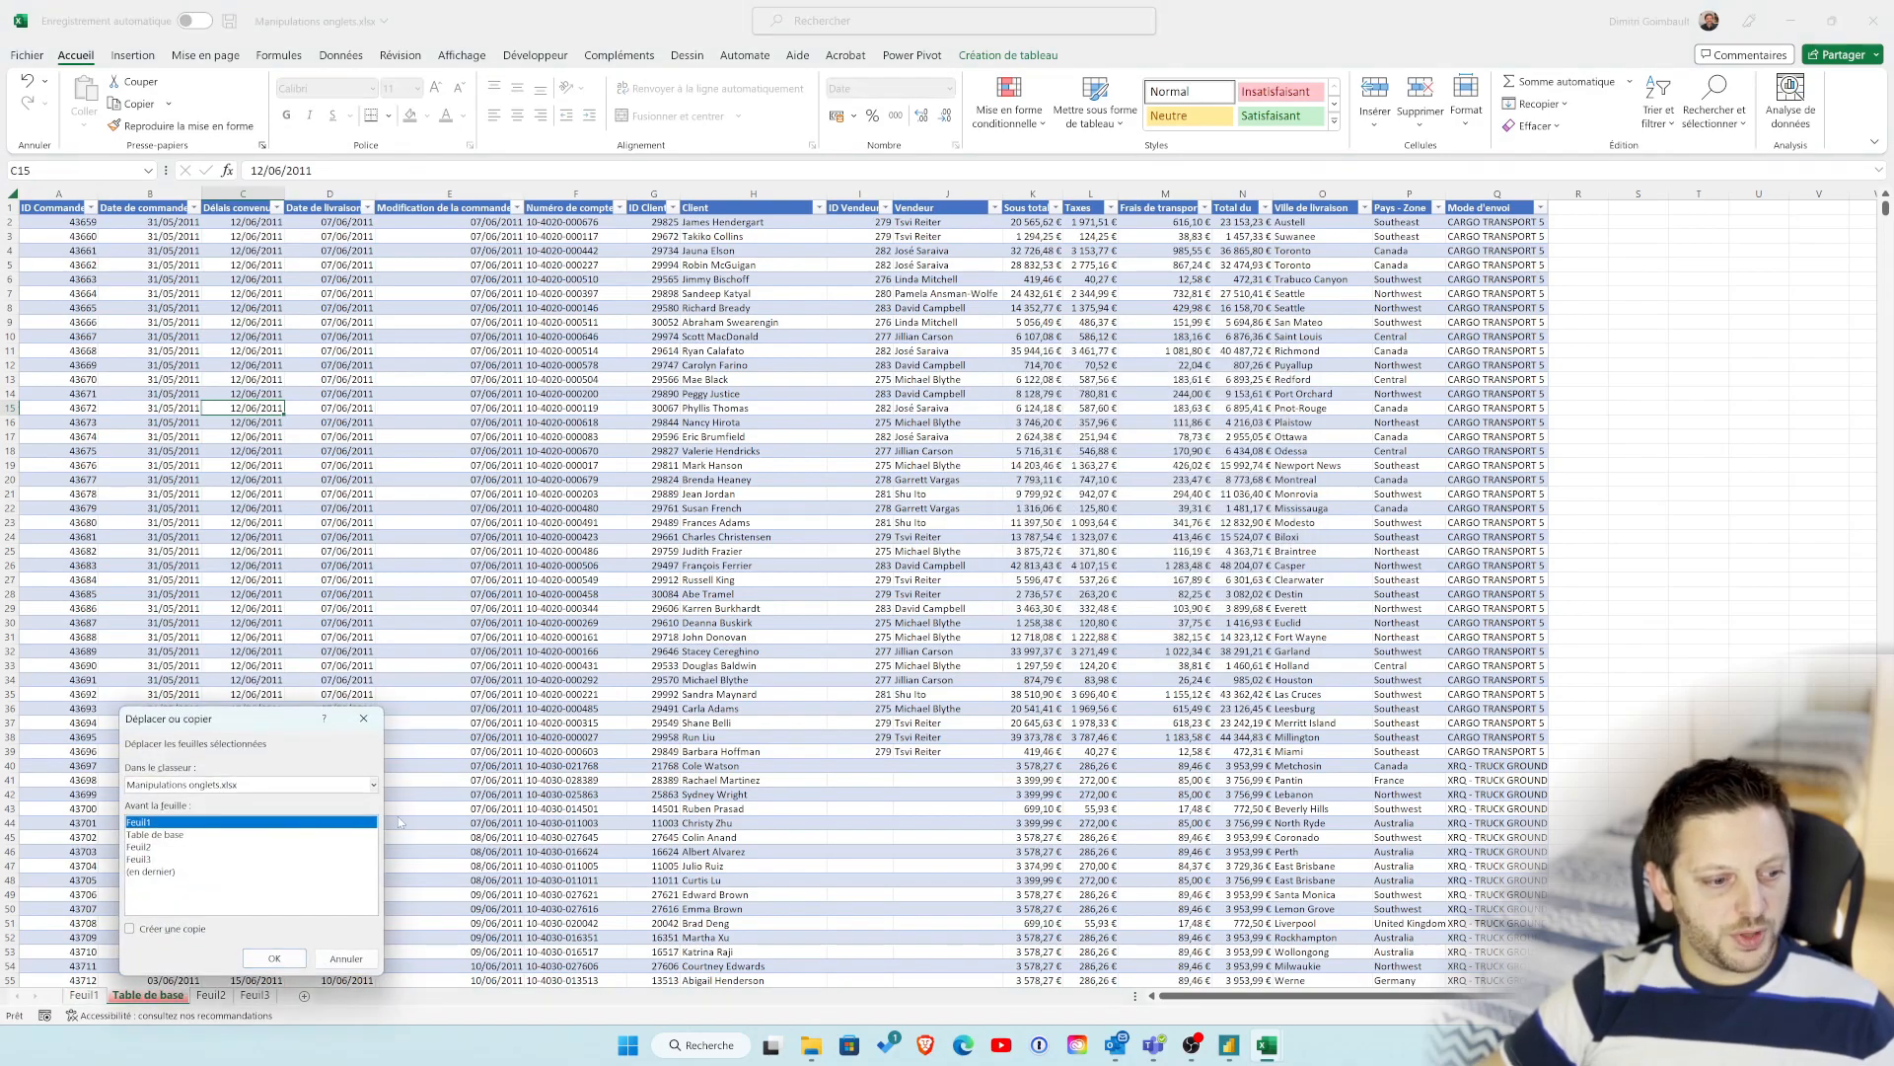
pyautogui.moveTo(244, 722); pyautogui.dragTo(1099, 482)
pyautogui.click(1022, 693)
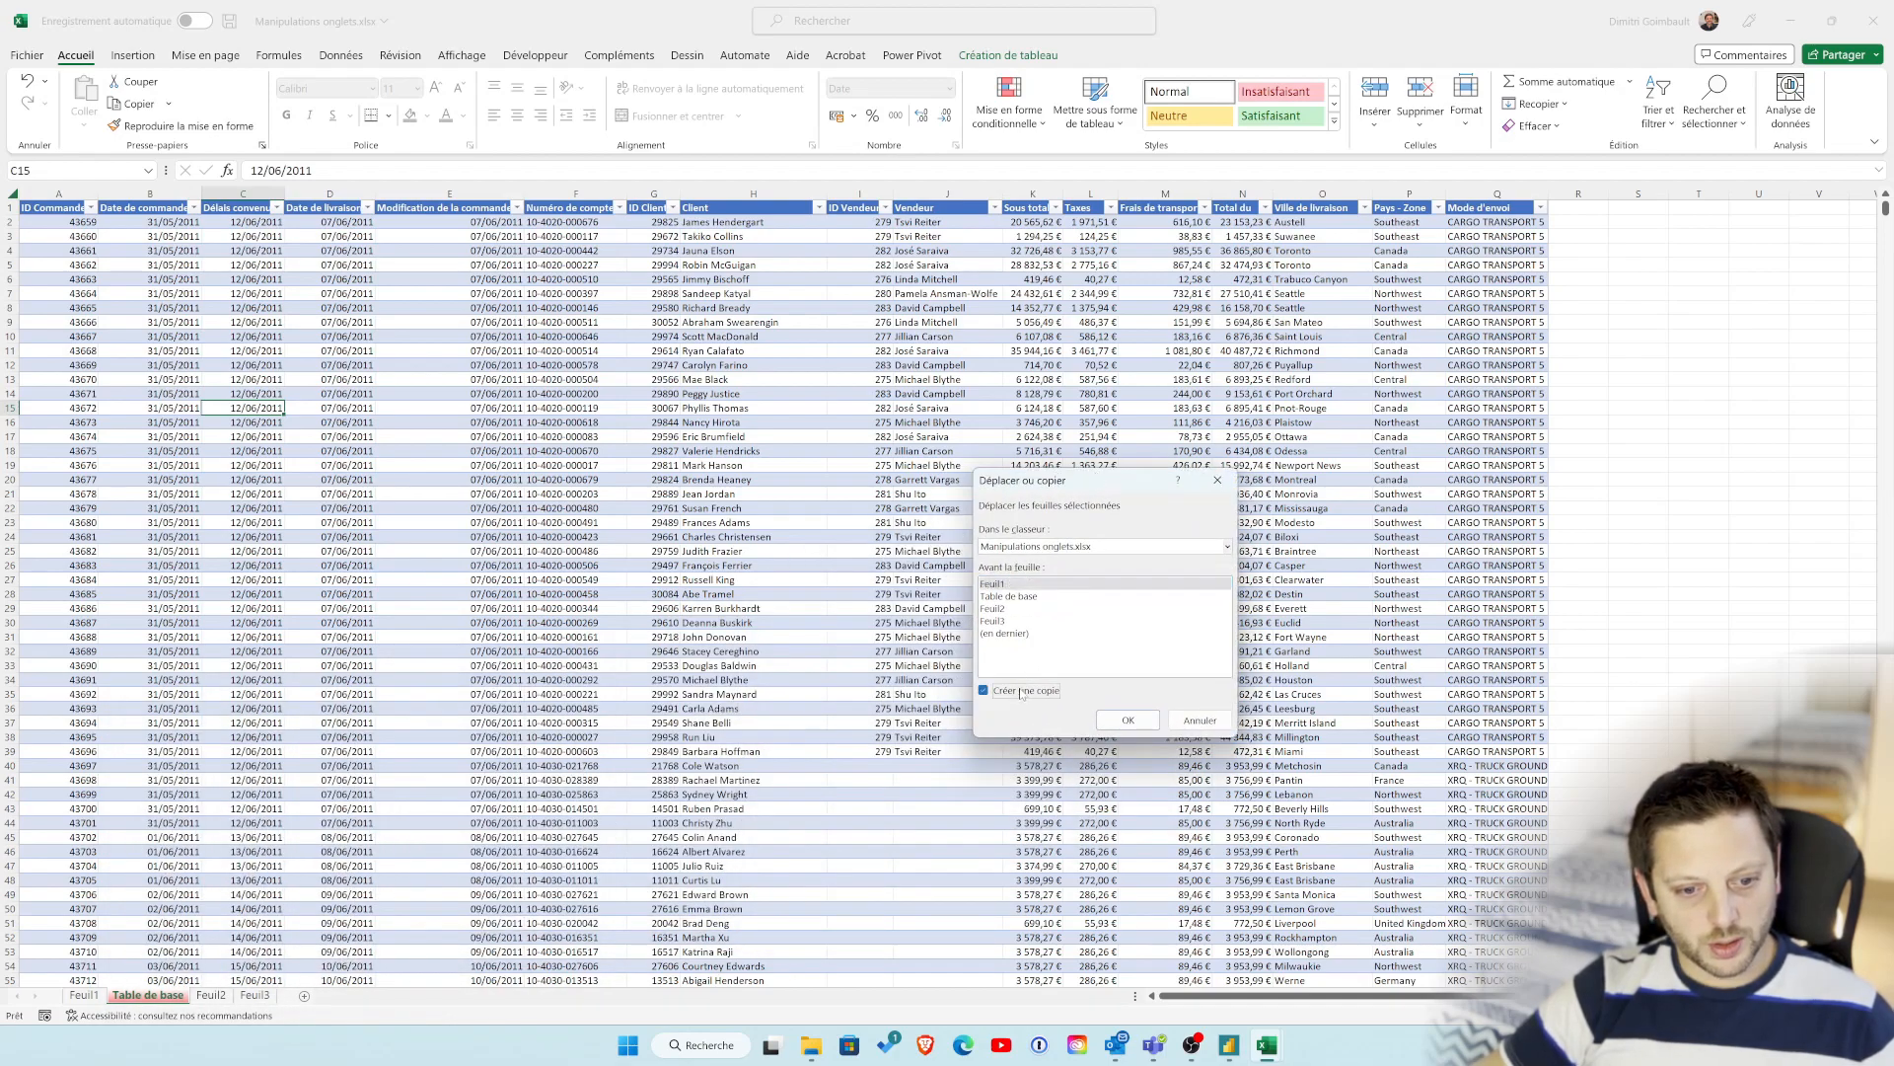
pyautogui.click(1004, 633)
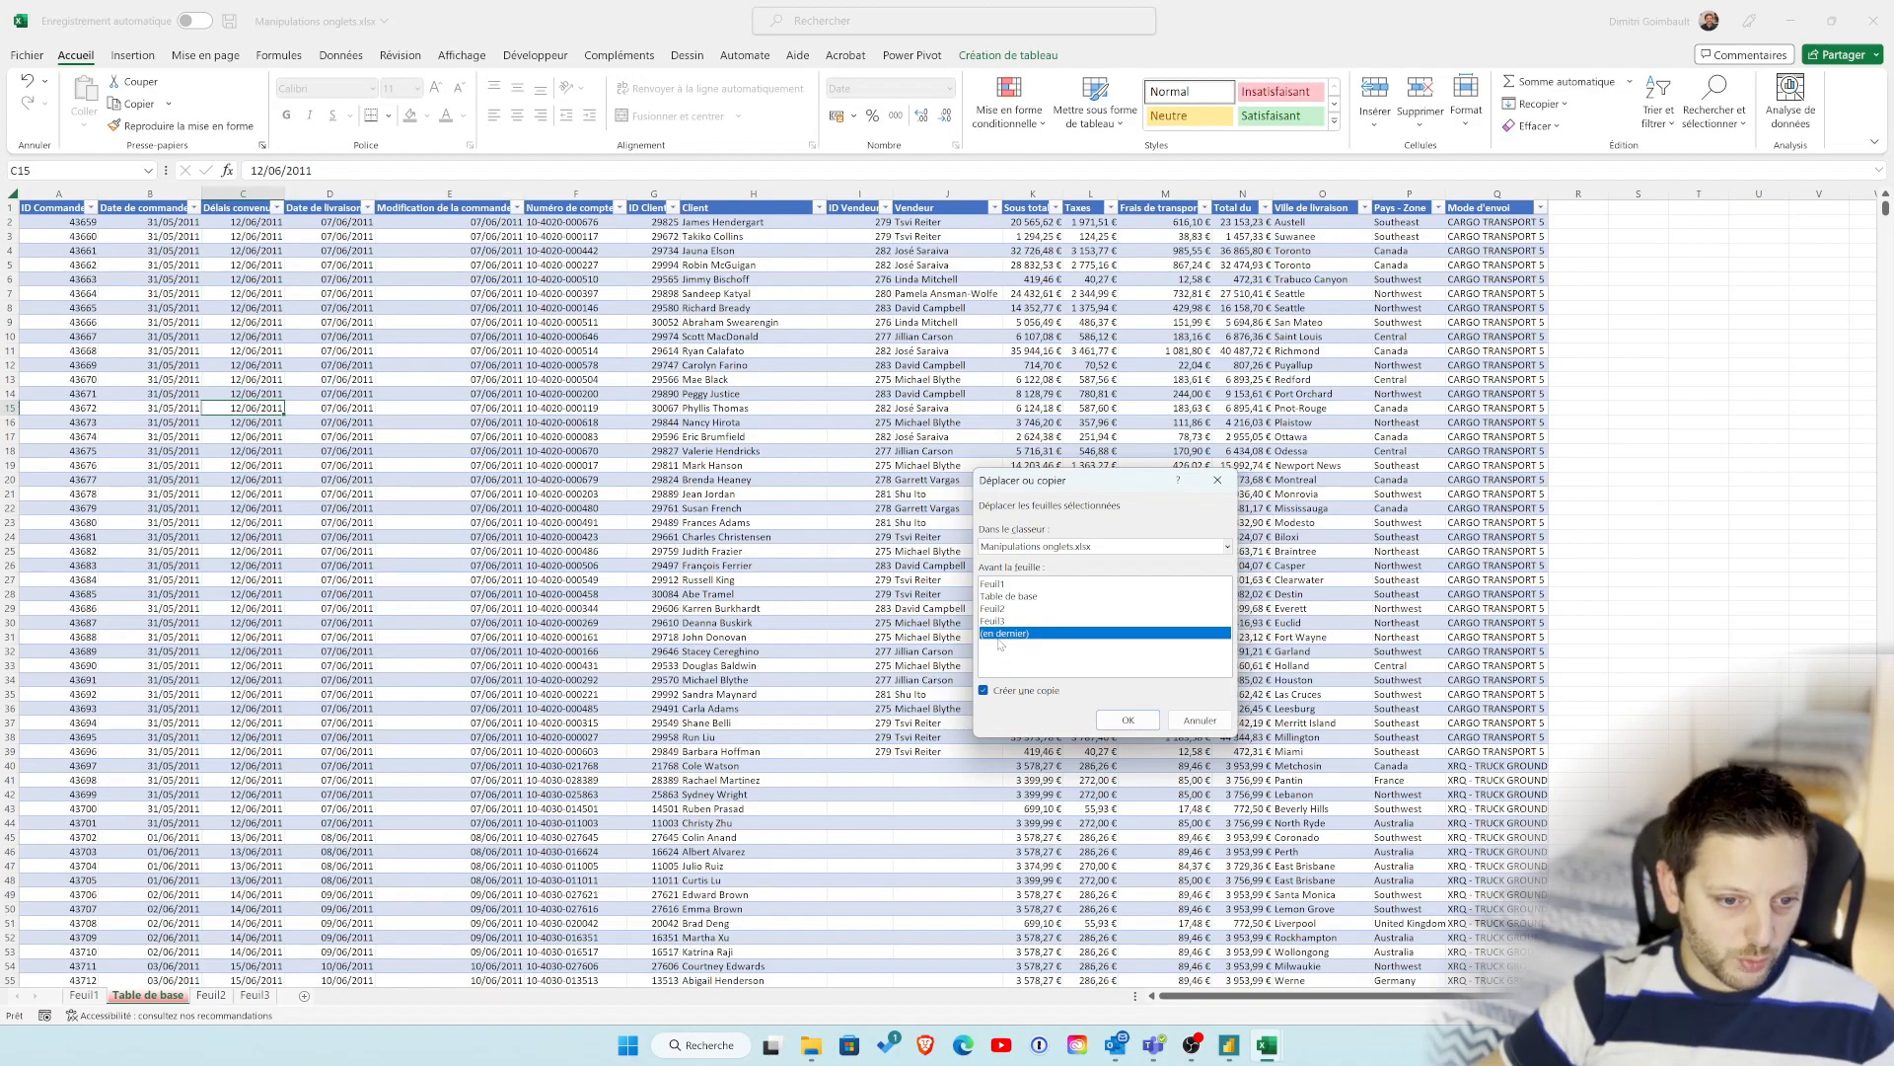
pyautogui.click(1003, 596)
pyautogui.click(998, 637)
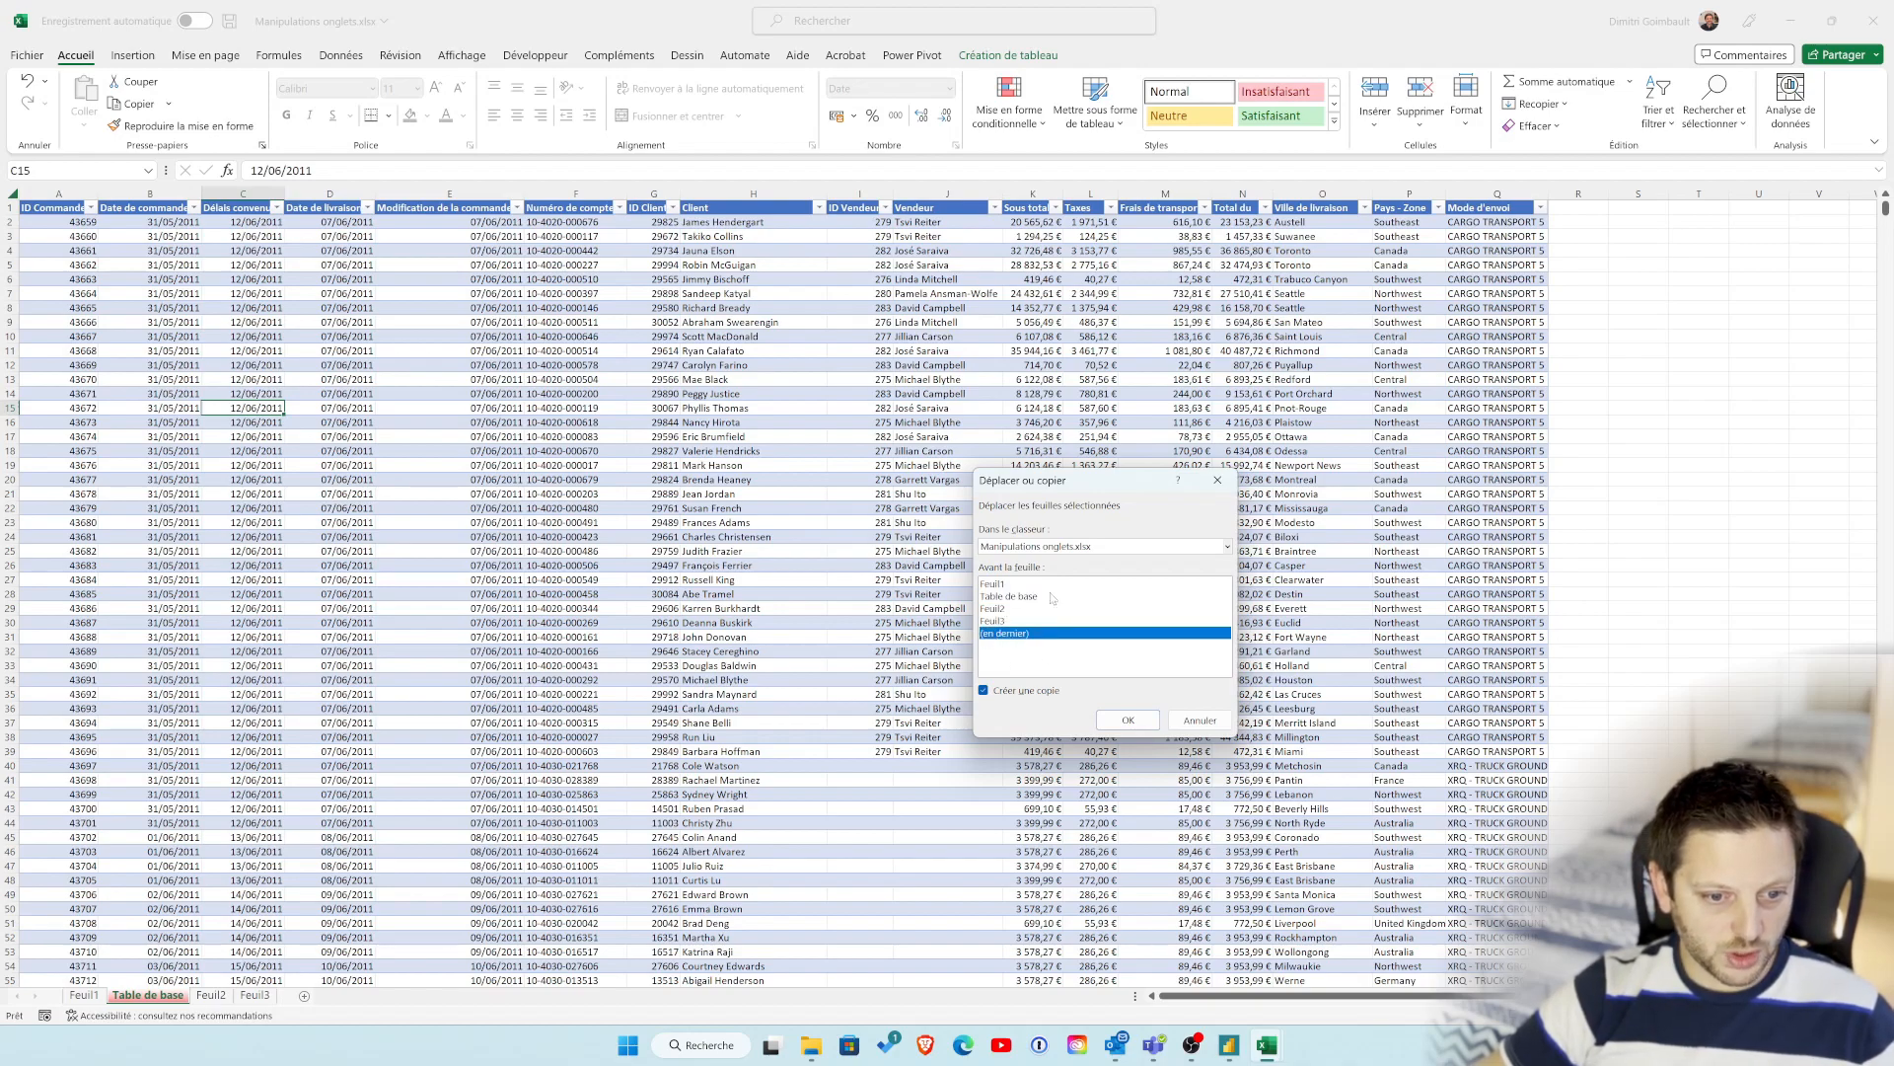
pyautogui.click(1128, 720)
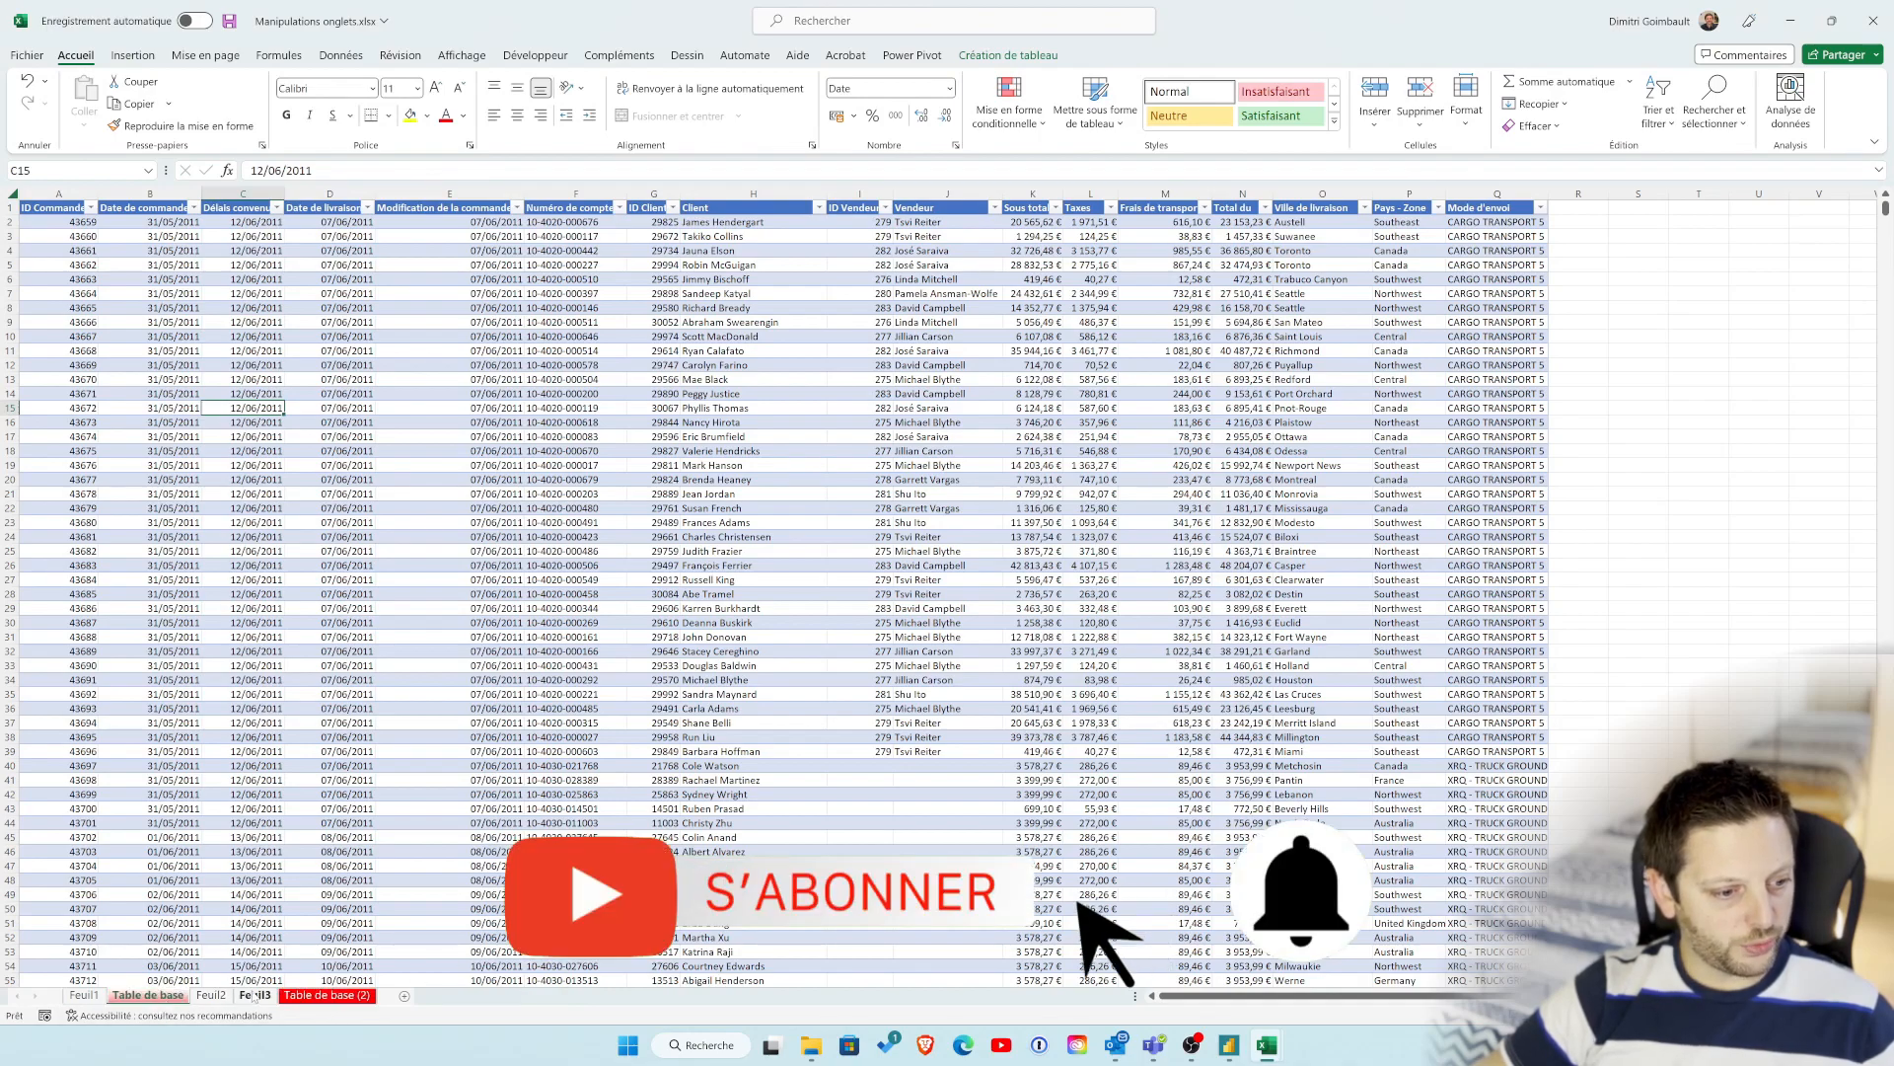
# Step: Compare the original Table de base sheet with its copy, Table de base (2)
pyautogui.click(170, 996)
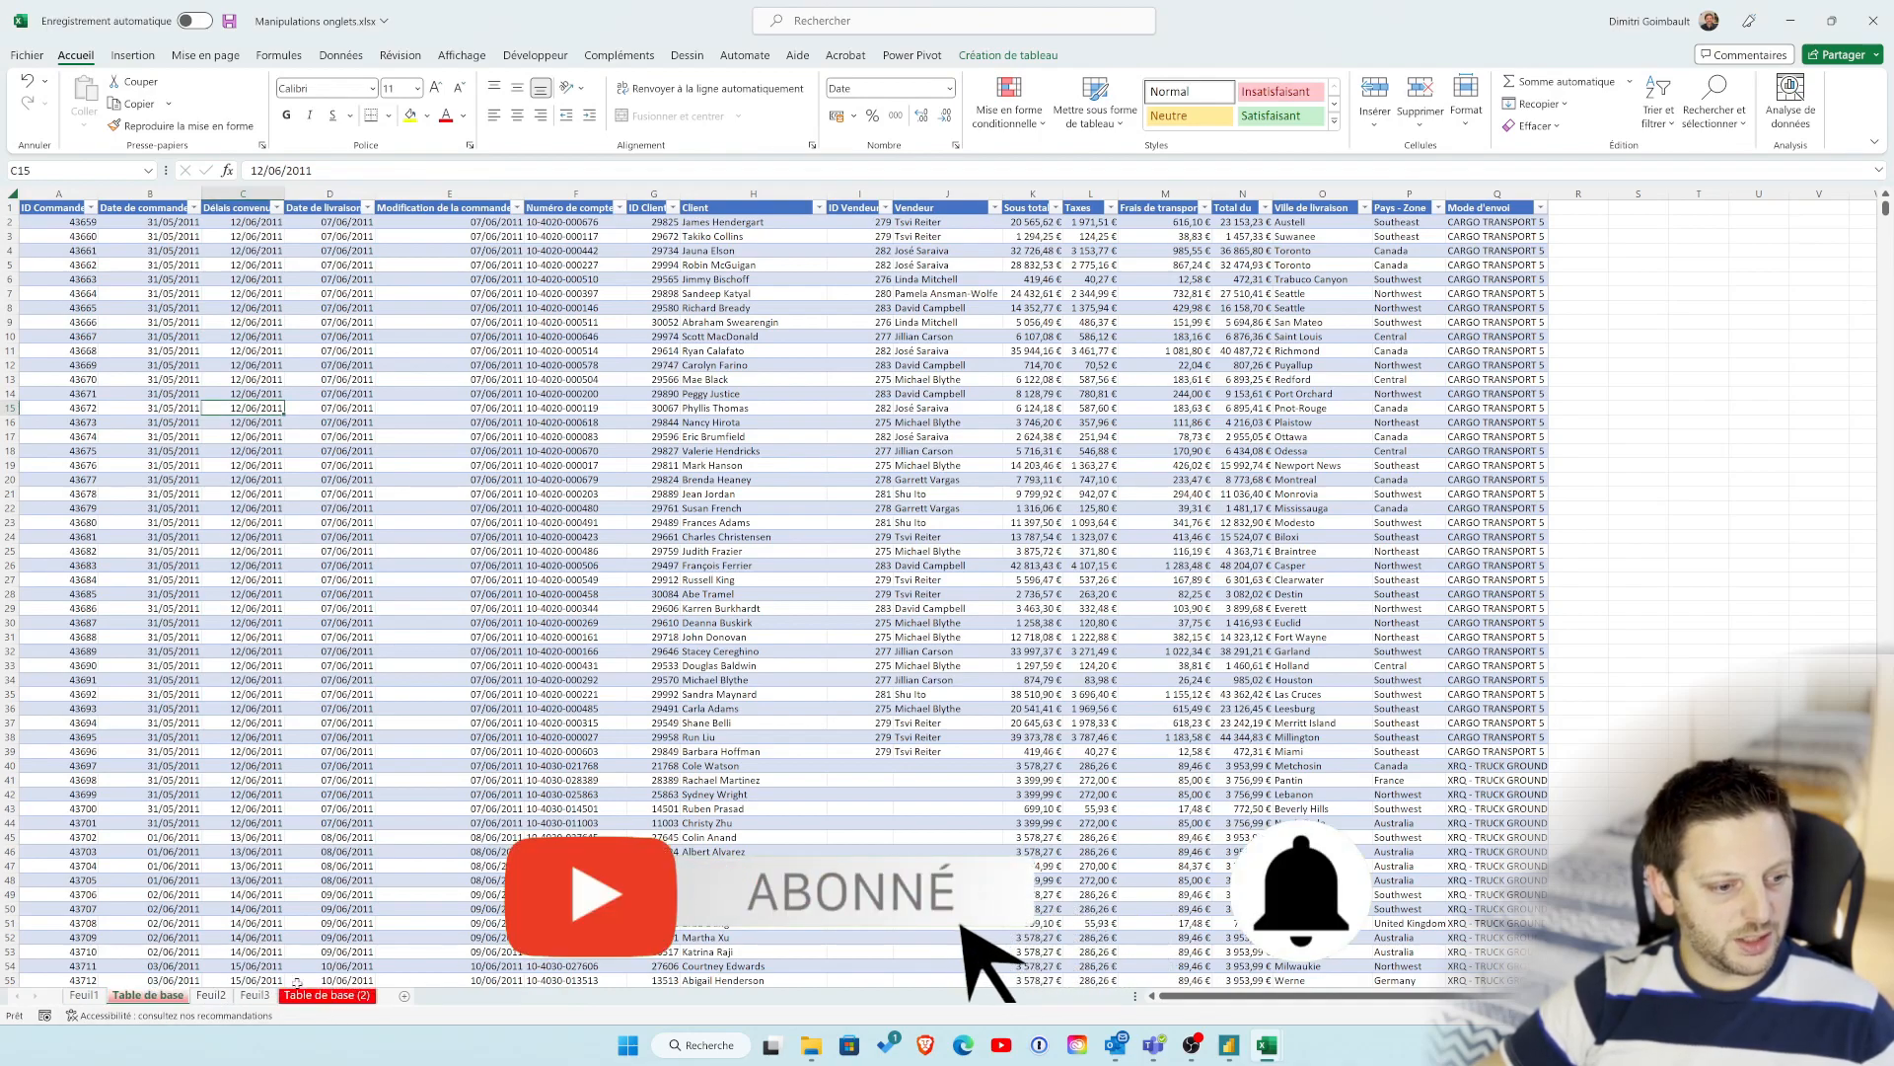
pyautogui.click(338, 995)
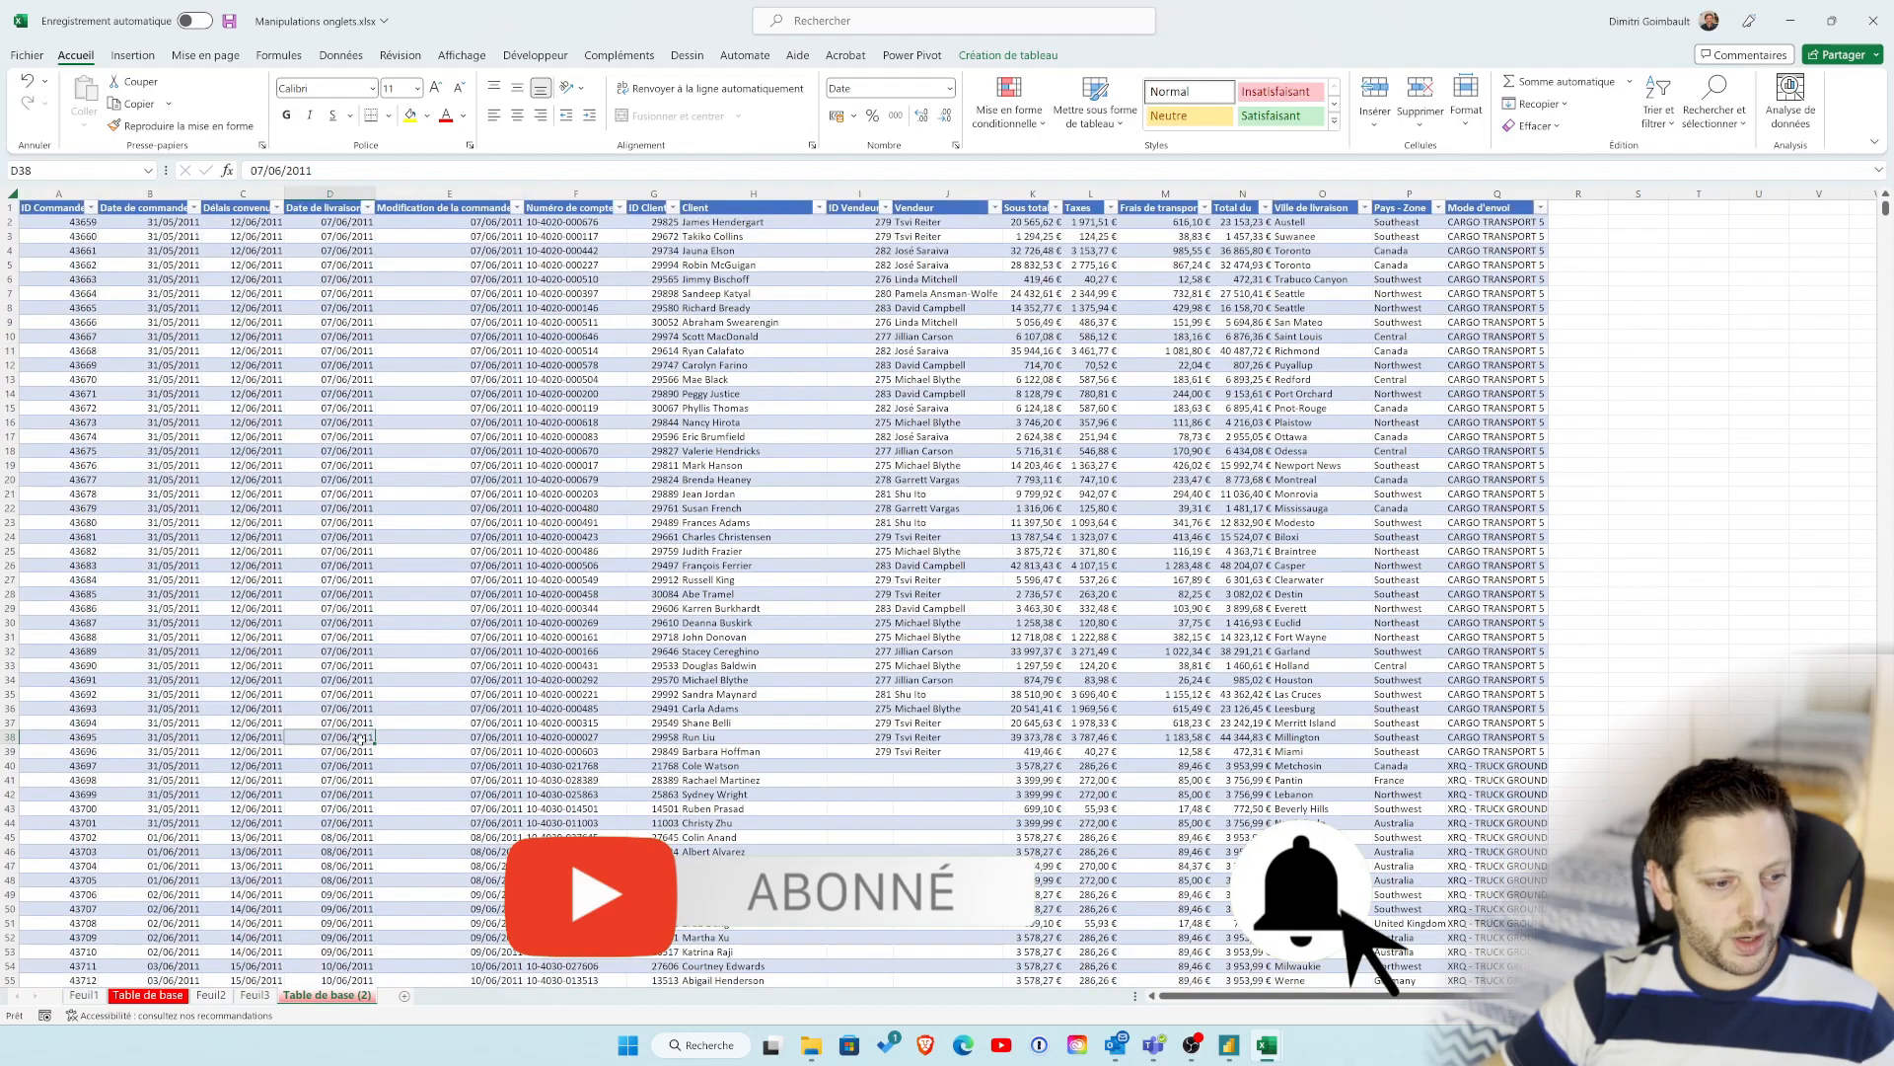
pyautogui.click(389, 708)
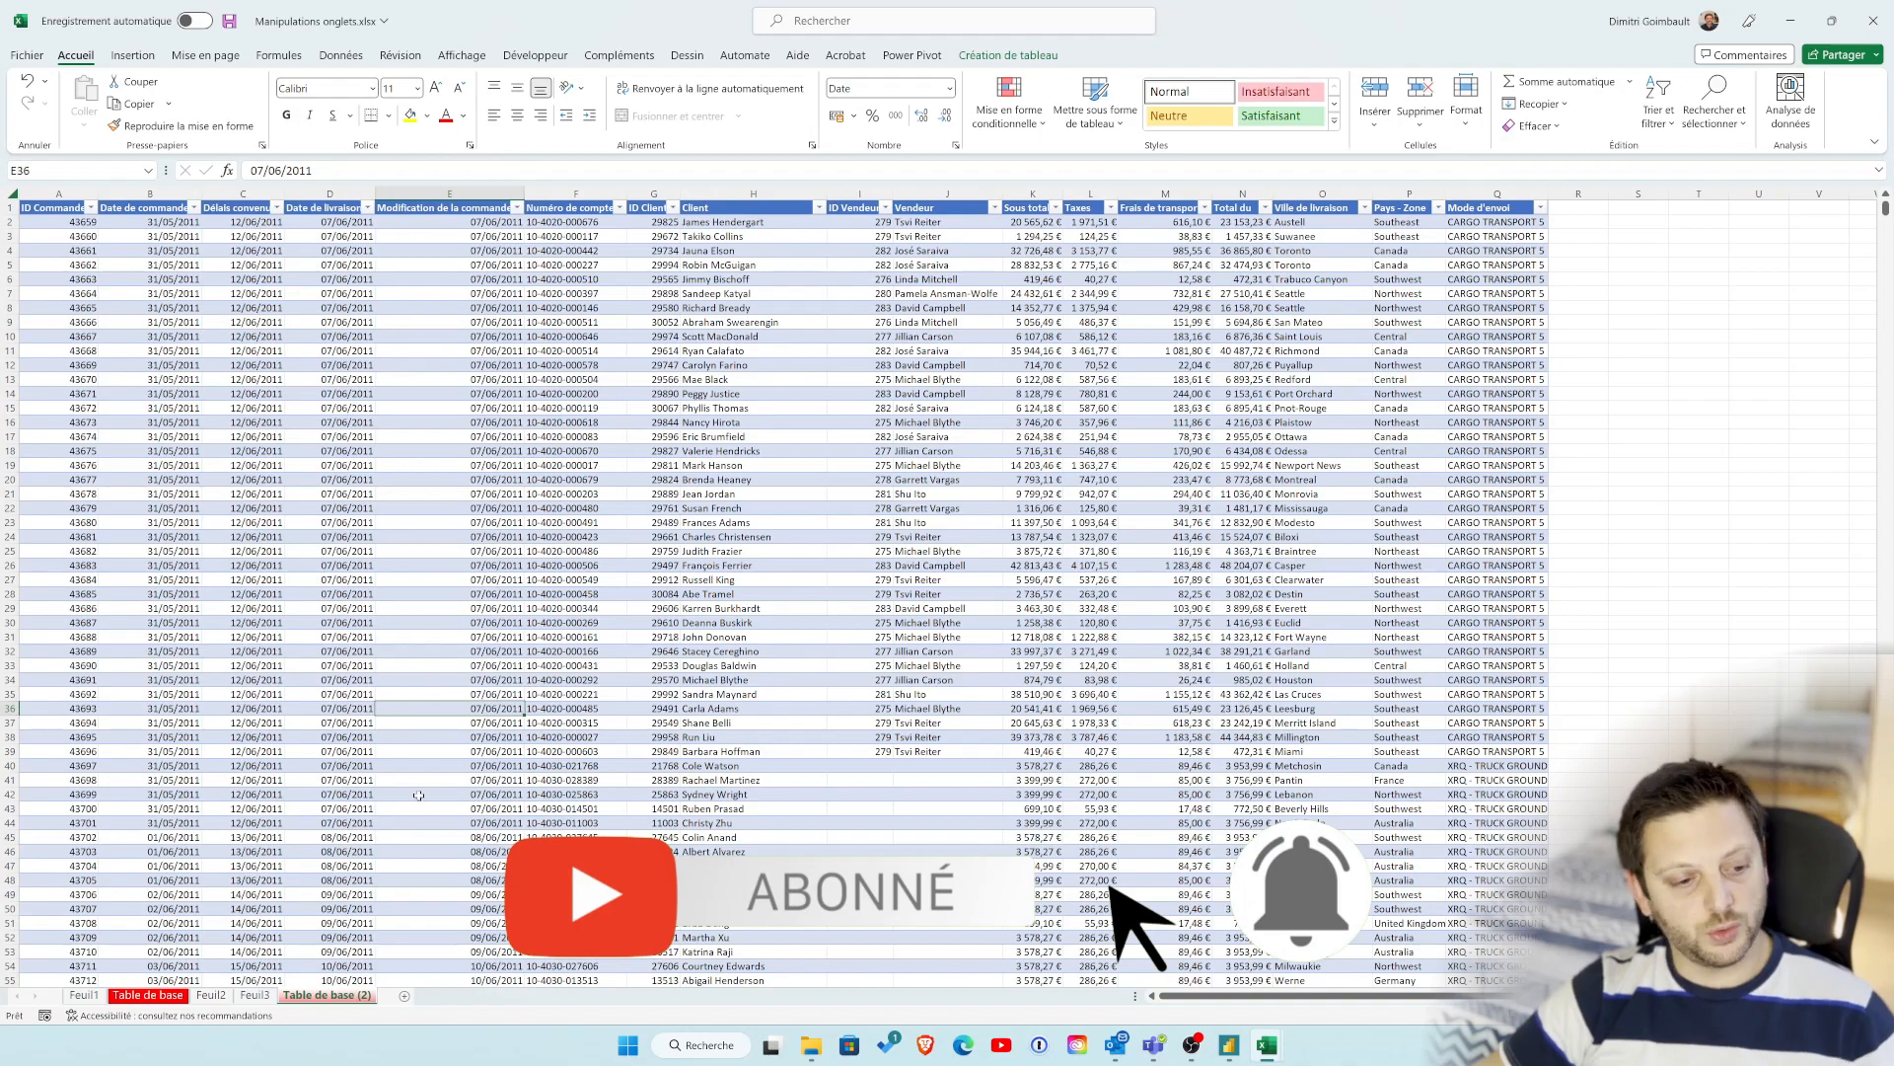
pyautogui.click(162, 997)
pyautogui.click(307, 997)
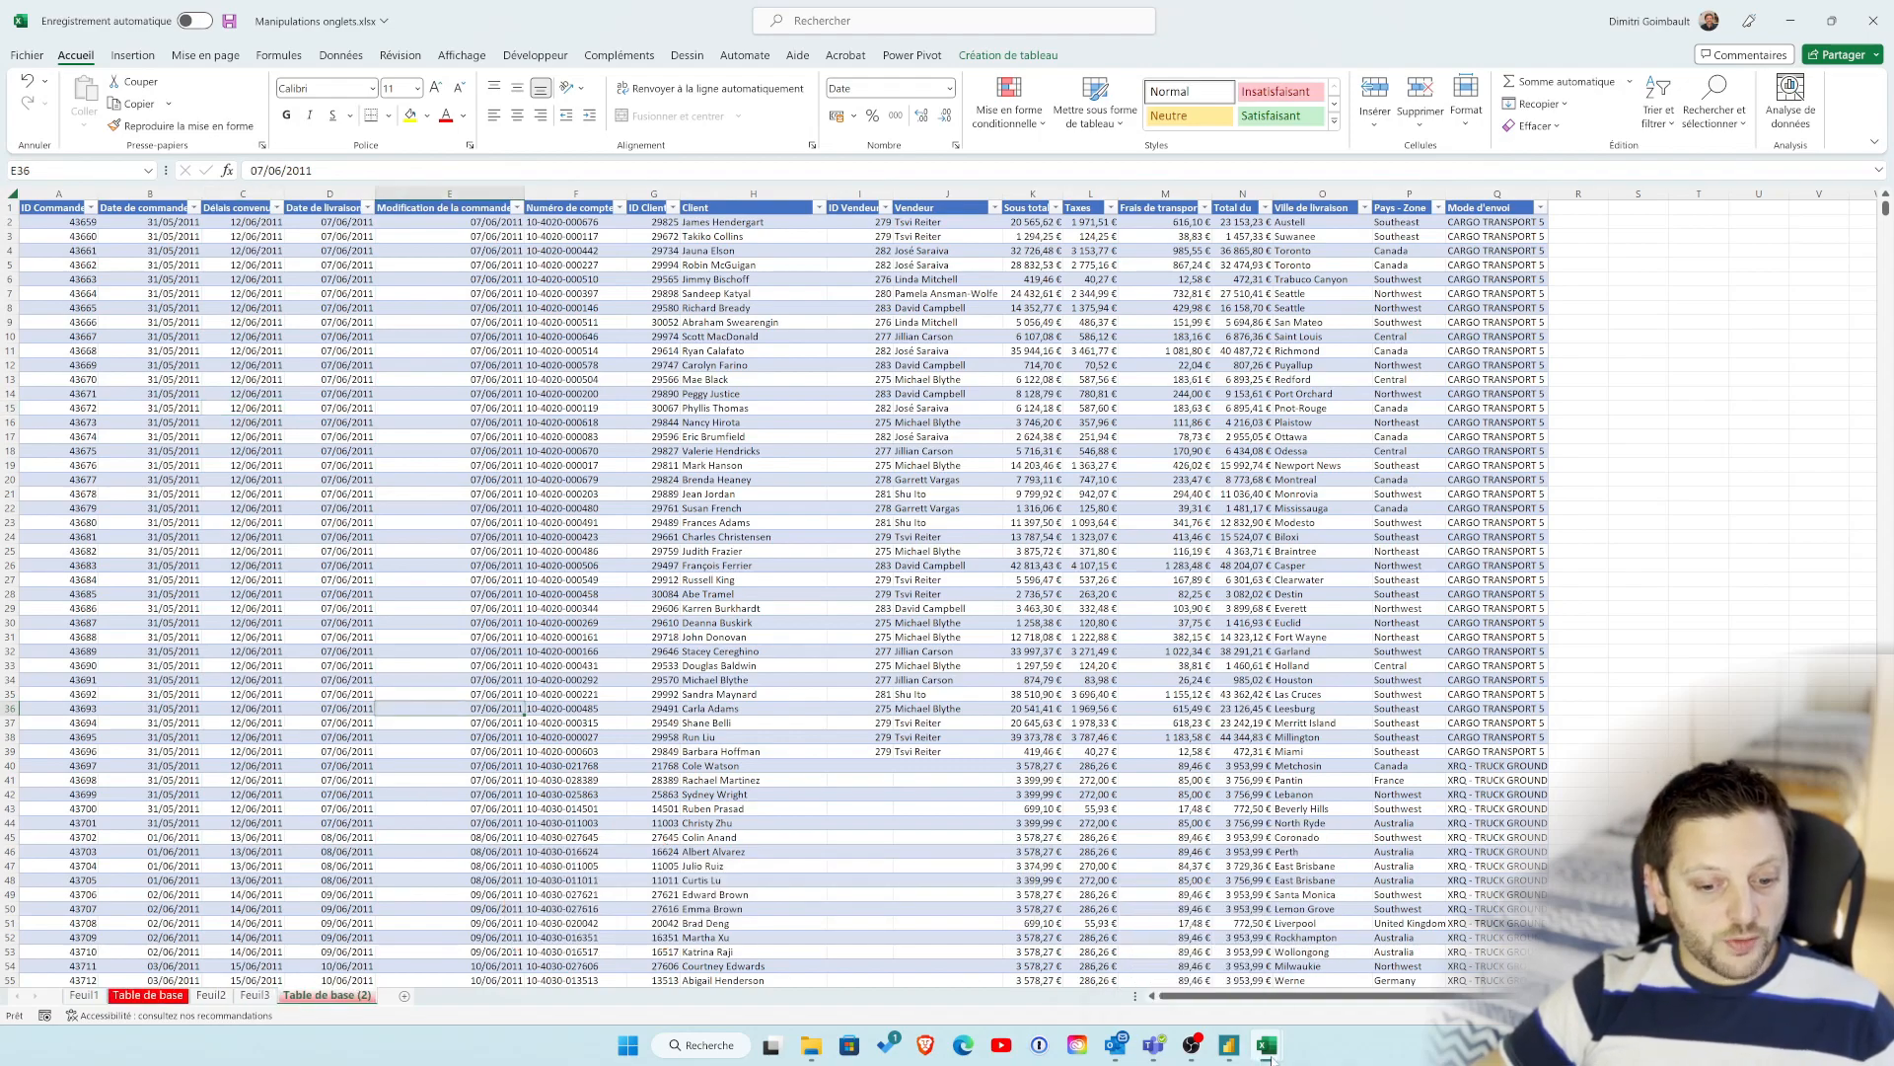
pyautogui.click(1168, 850)
pyautogui.click(1080, 752)
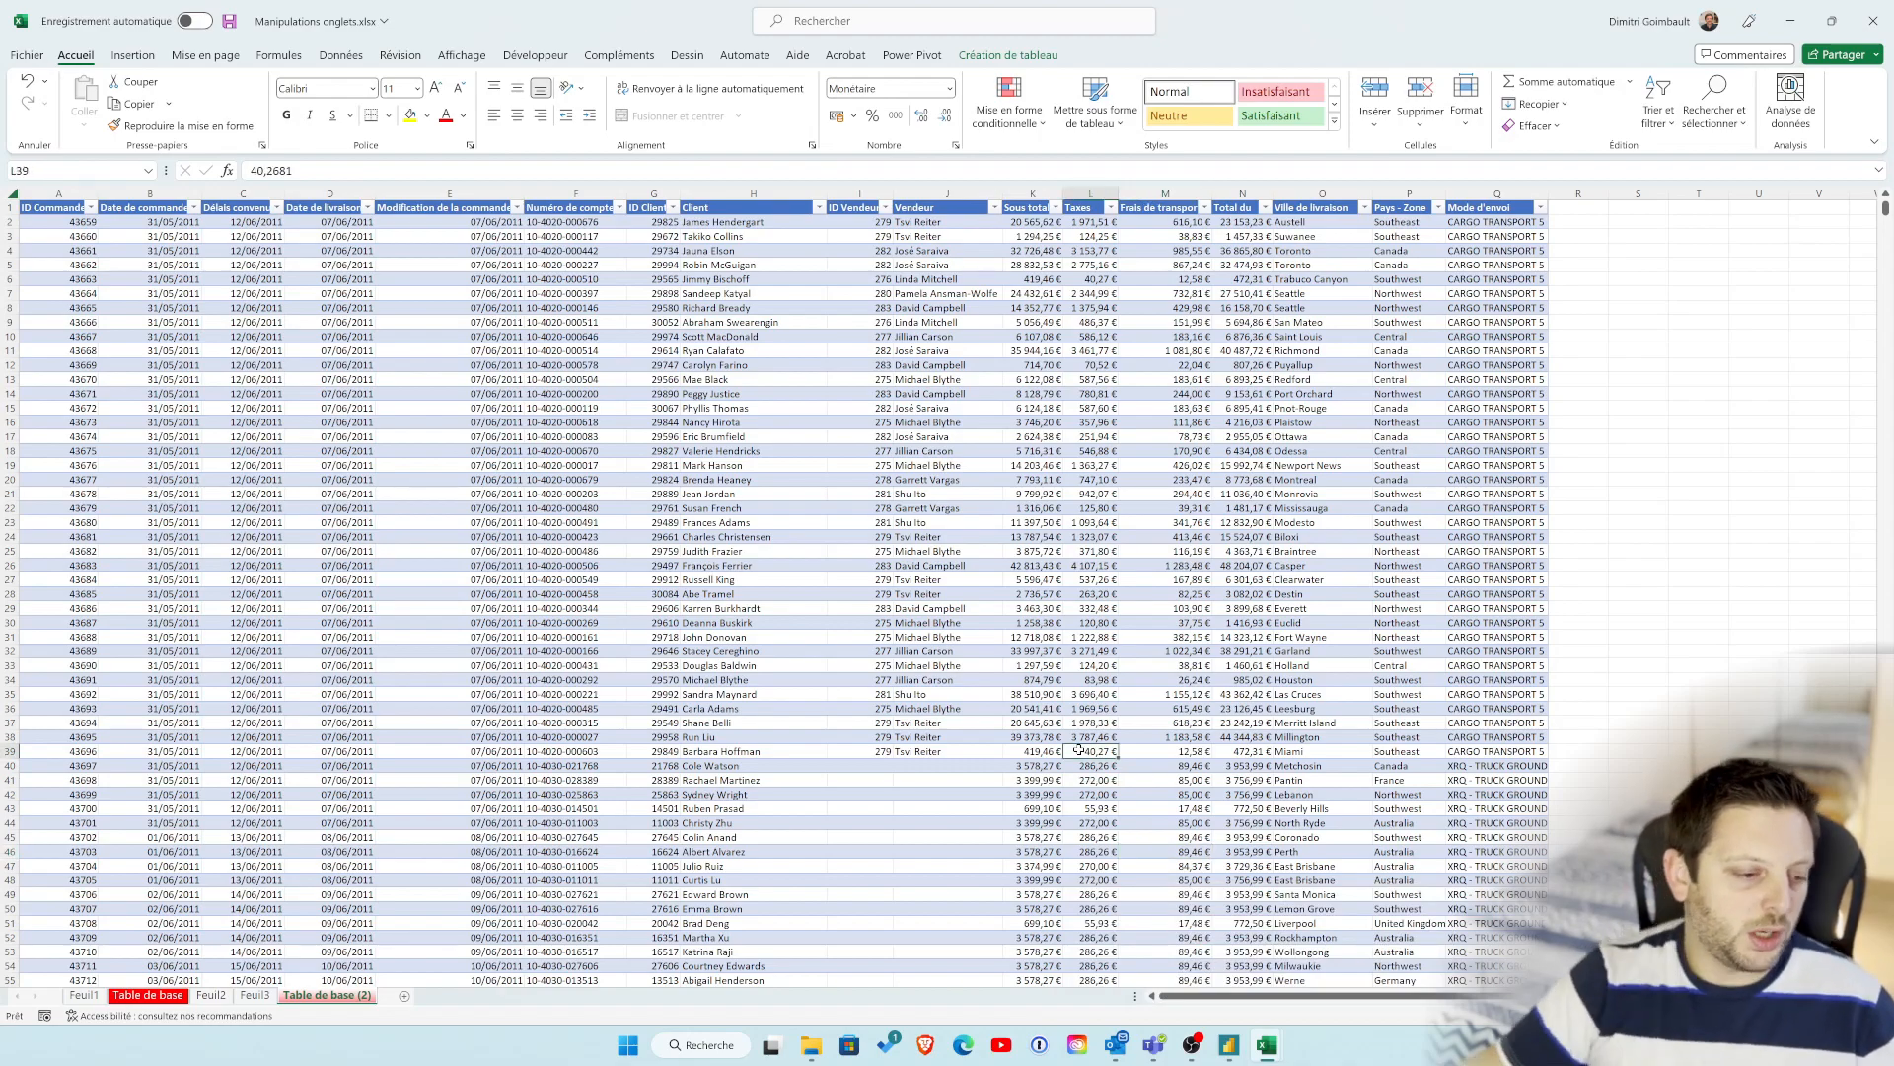
# Step: Delete the duplicate sheet Table de base (2) from the workbook
pyautogui.rightClick(363, 996)
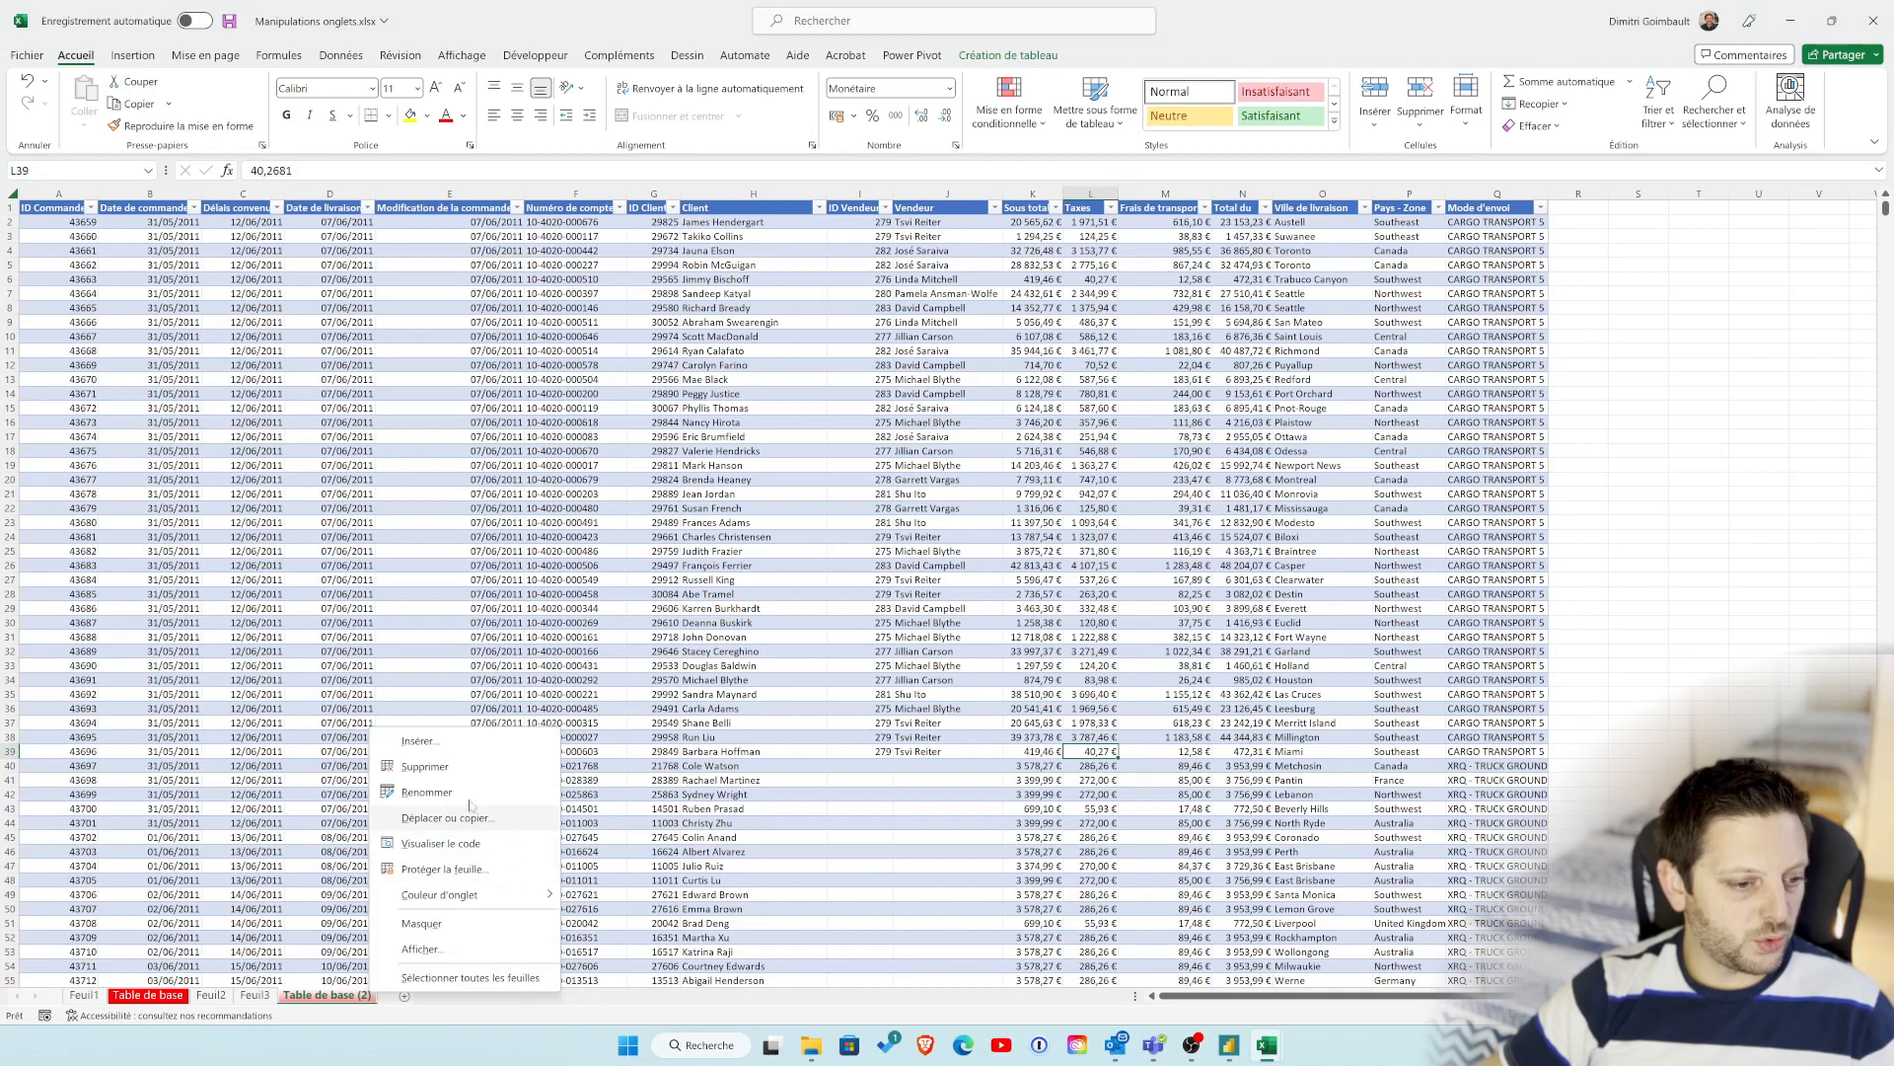
pyautogui.click(474, 767)
pyautogui.click(903, 572)
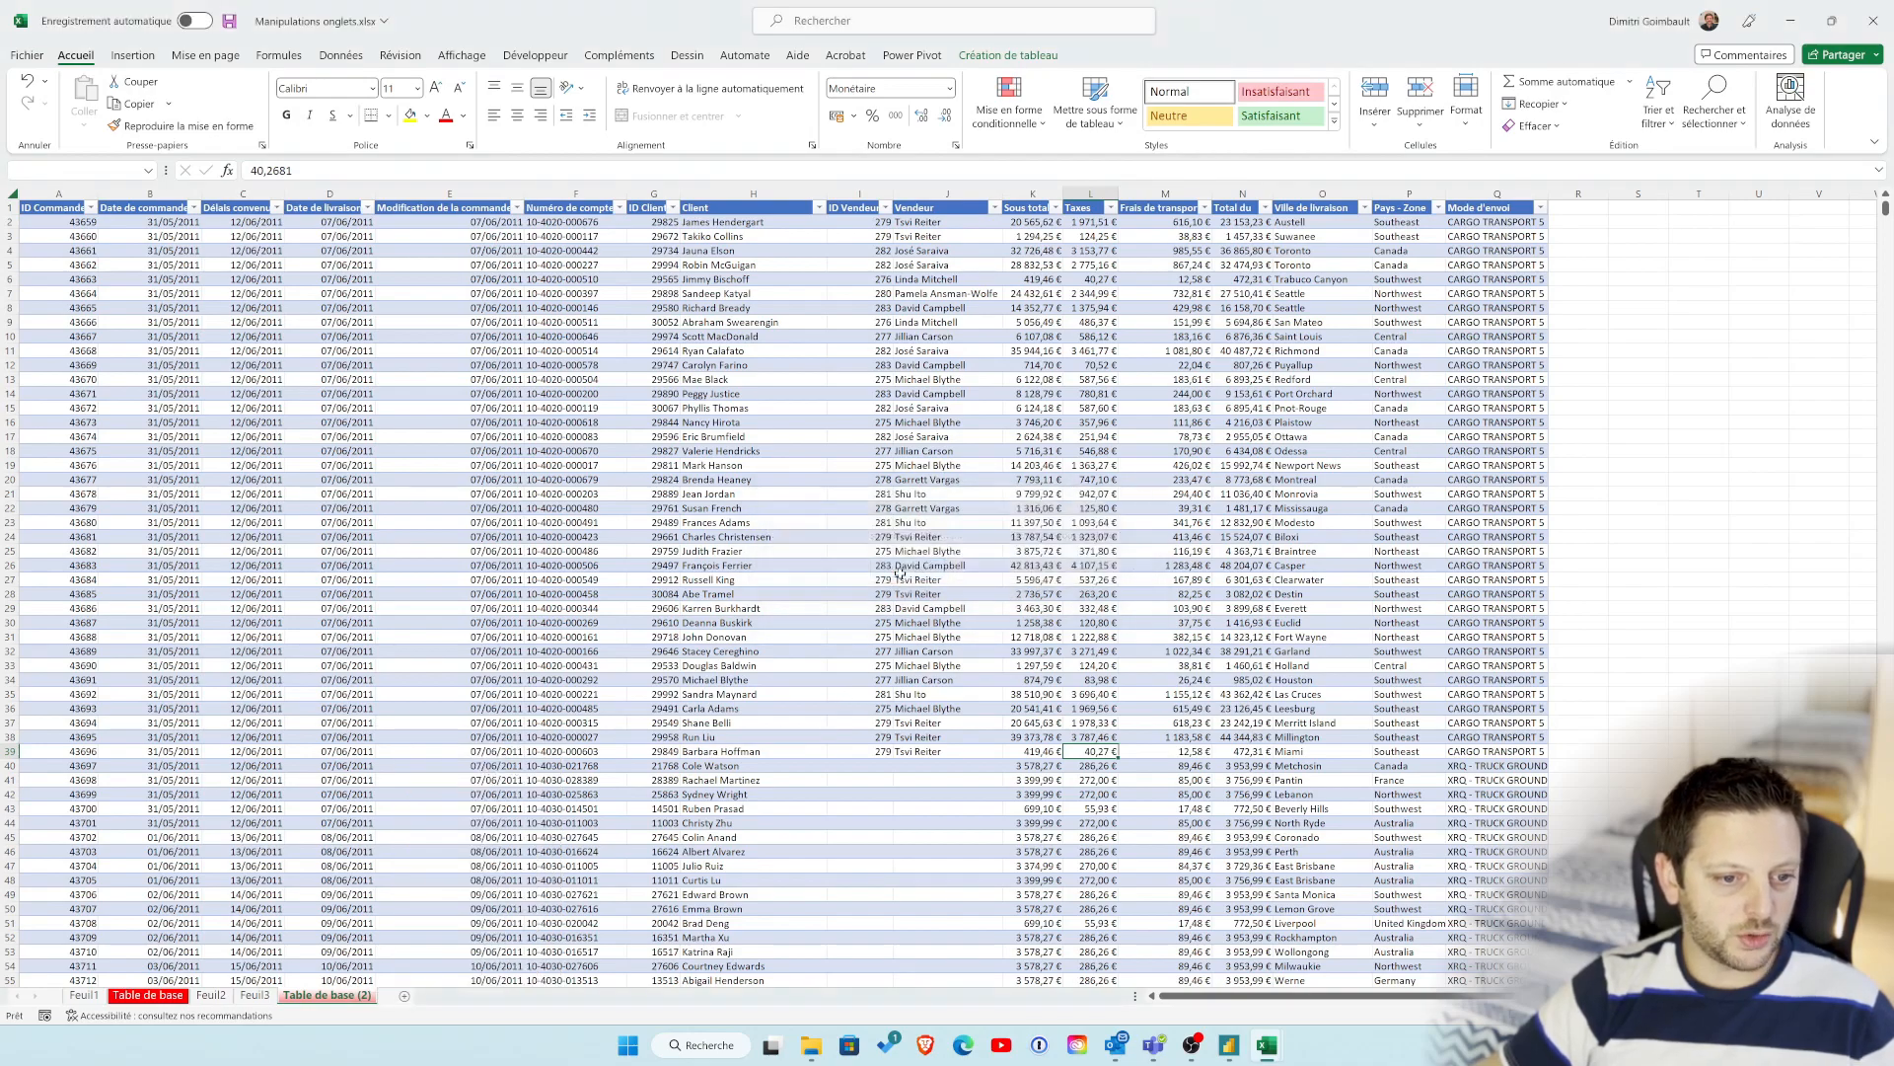
# Step: Copy the Table de base sheet to the end of the Classeur1 workbook with Move or Copy, keeping the original
pyautogui.click(143, 998)
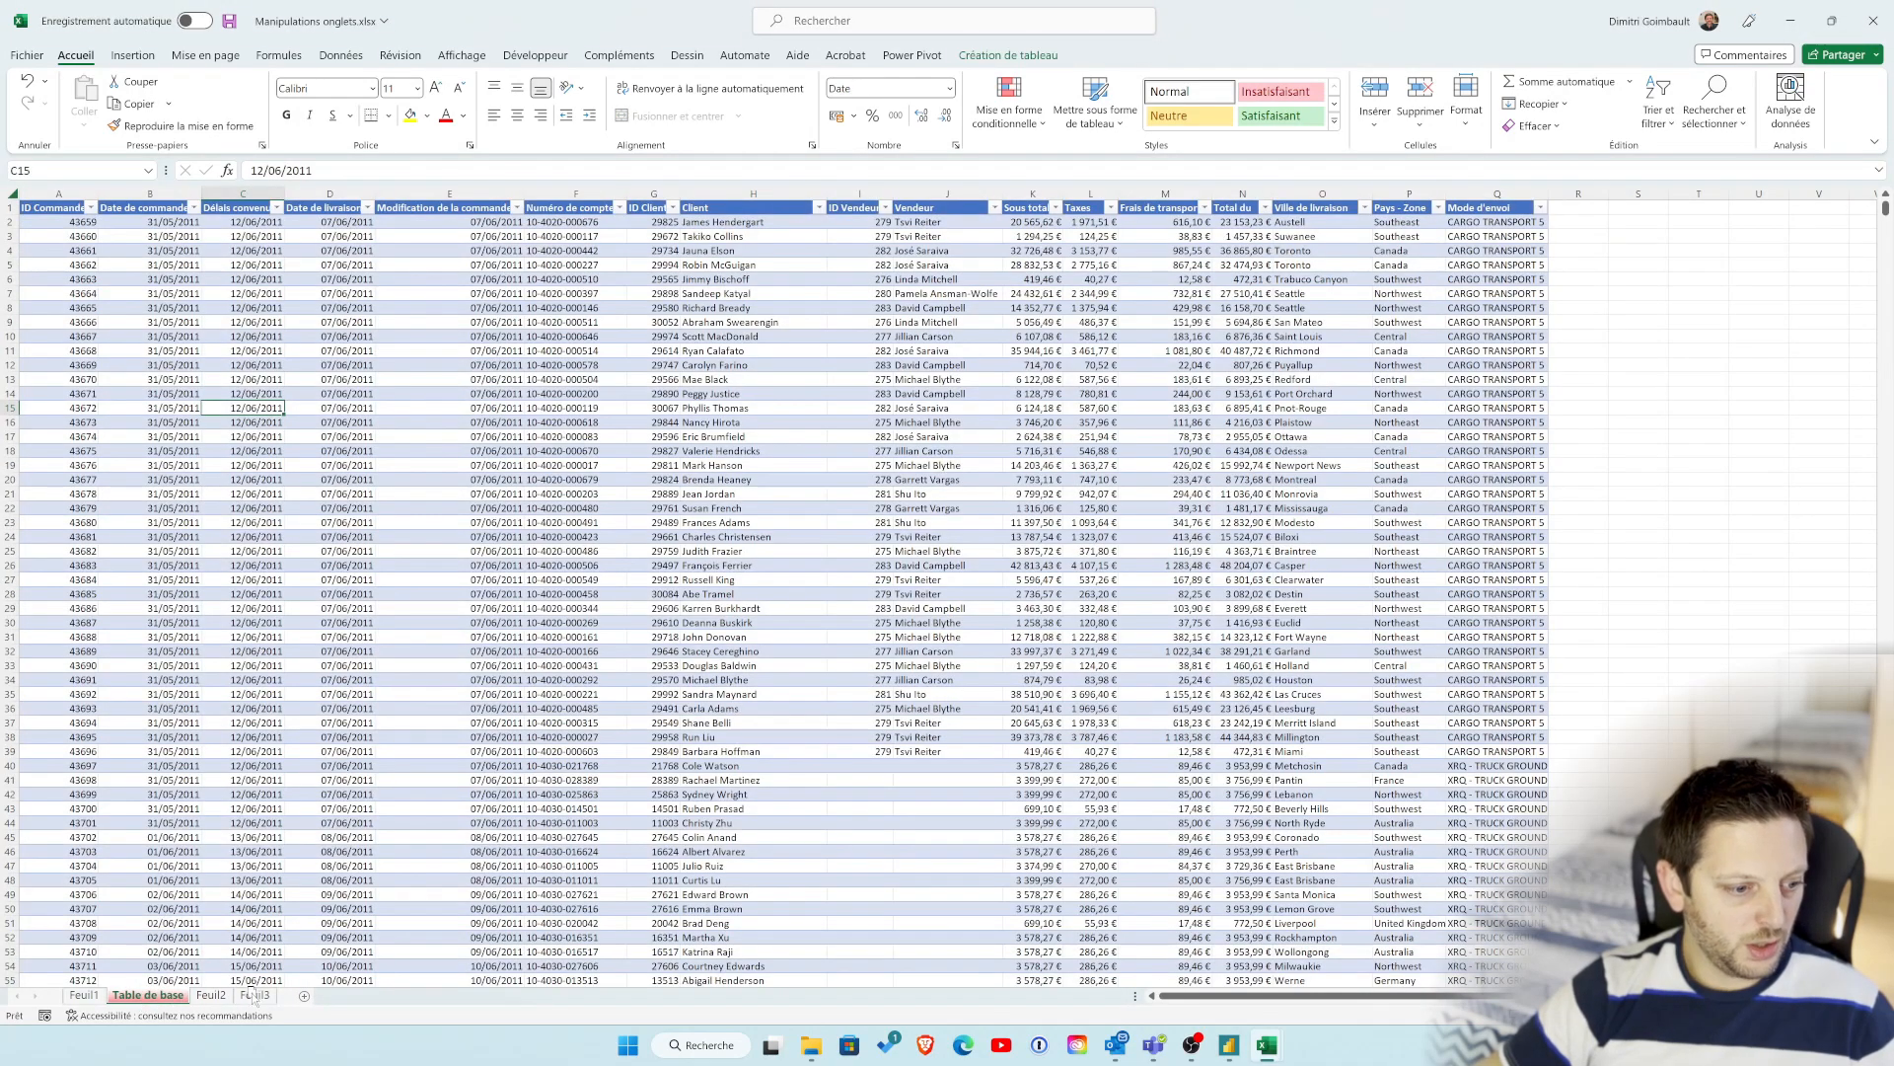
pyautogui.rightClick(145, 998)
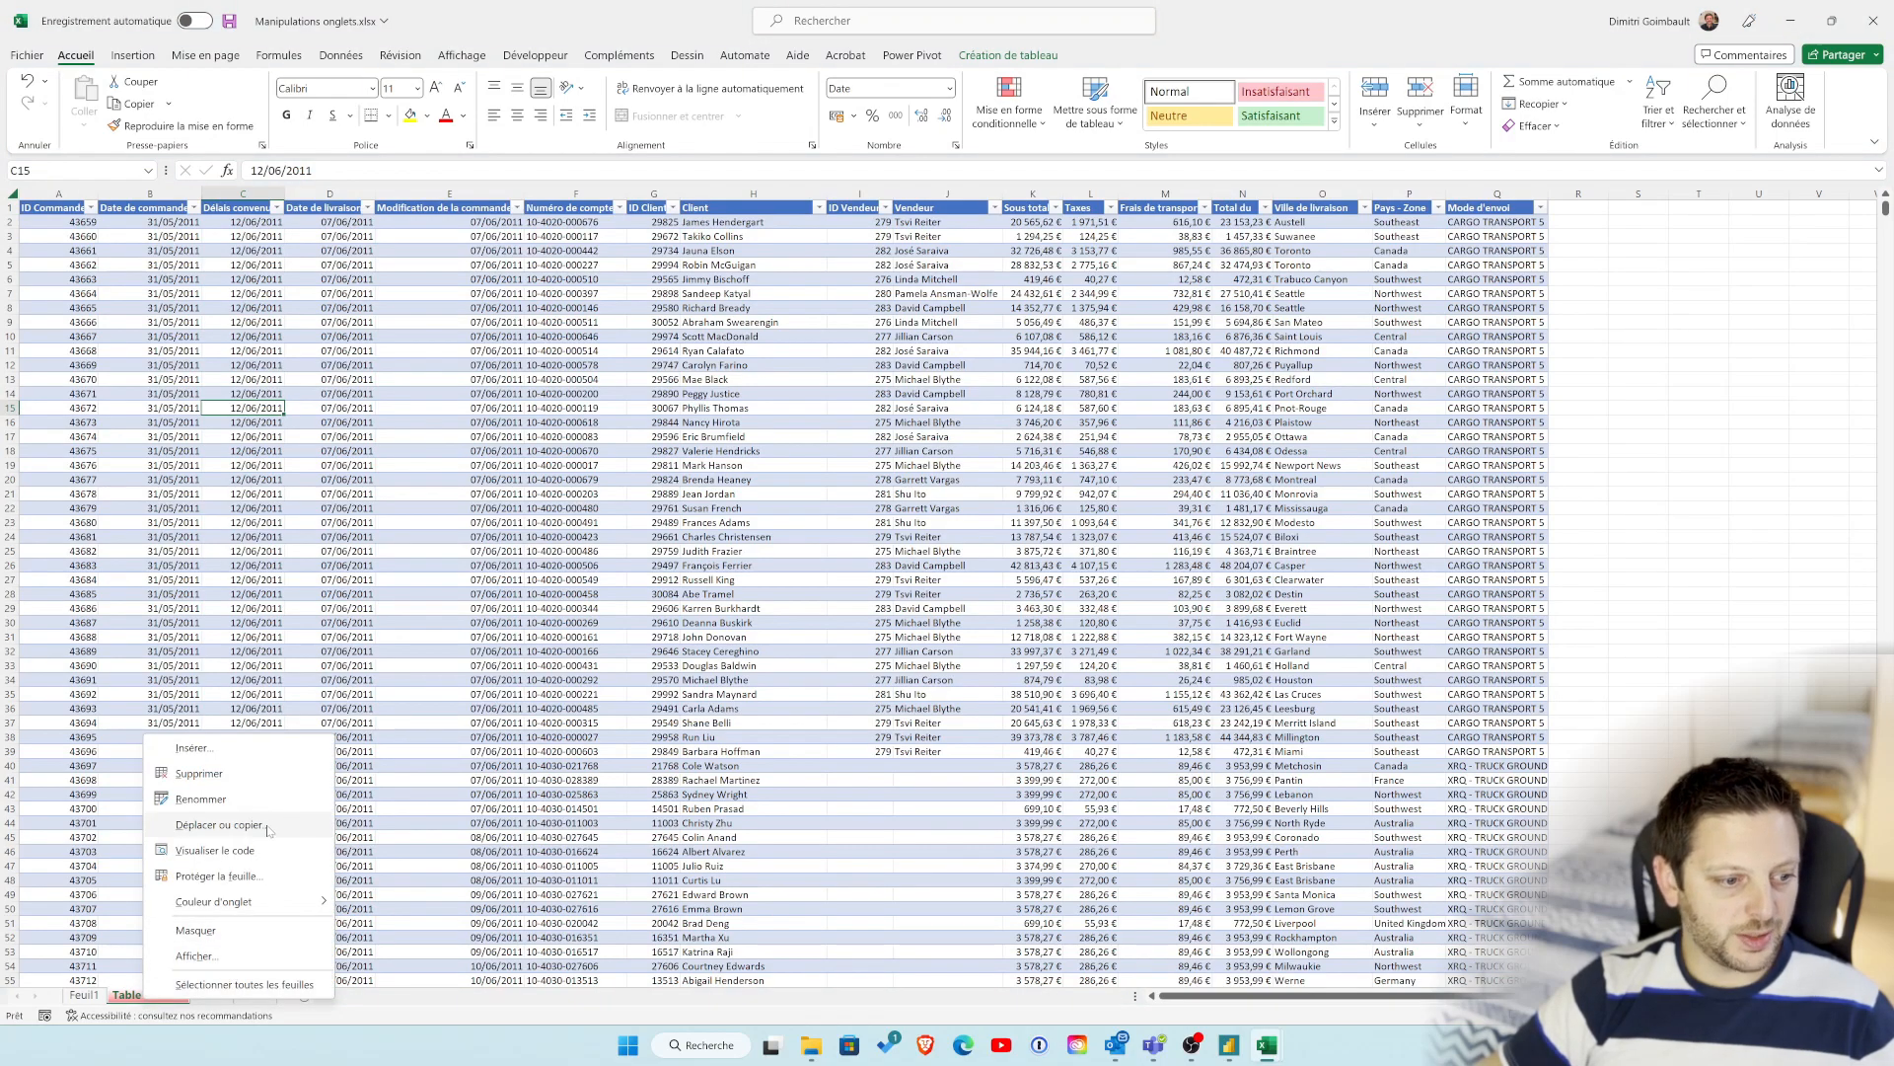
pyautogui.click(219, 825)
pyautogui.moveTo(277, 725); pyautogui.dragTo(1107, 509)
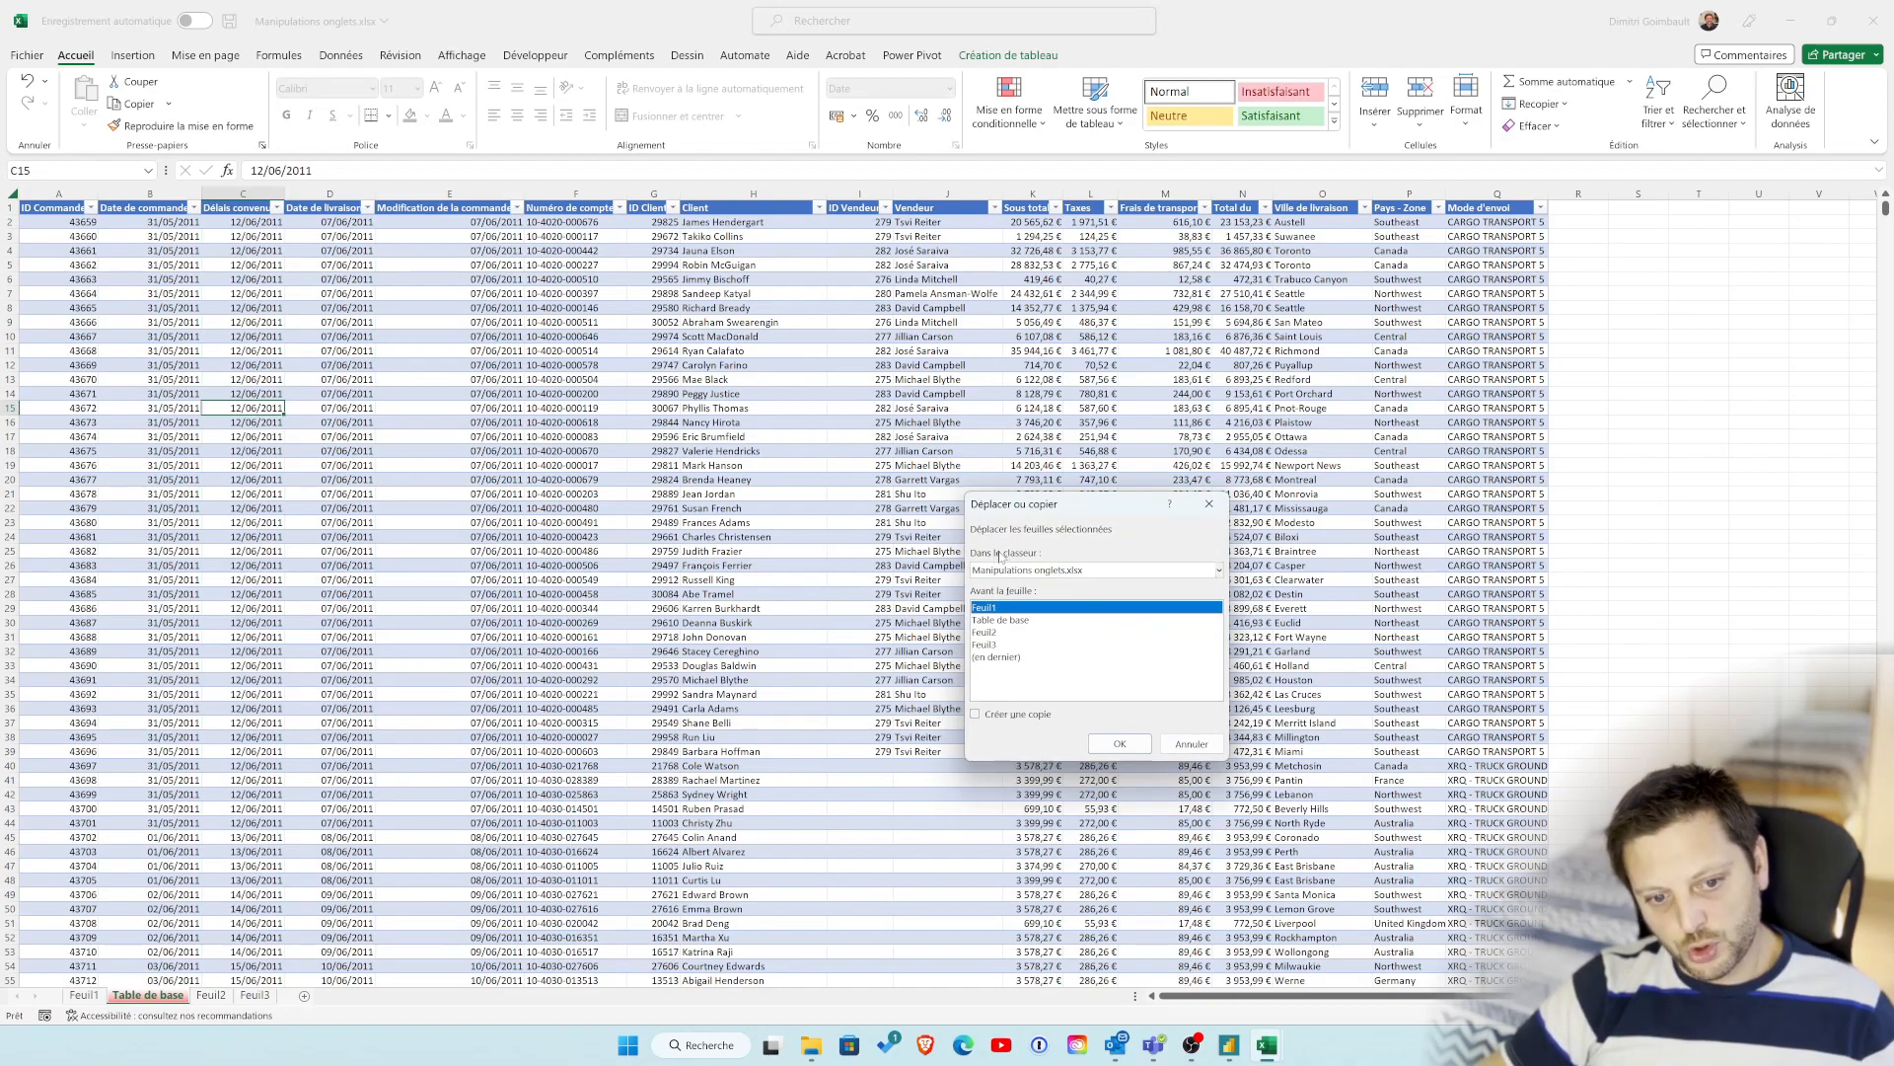
pyautogui.click(1220, 572)
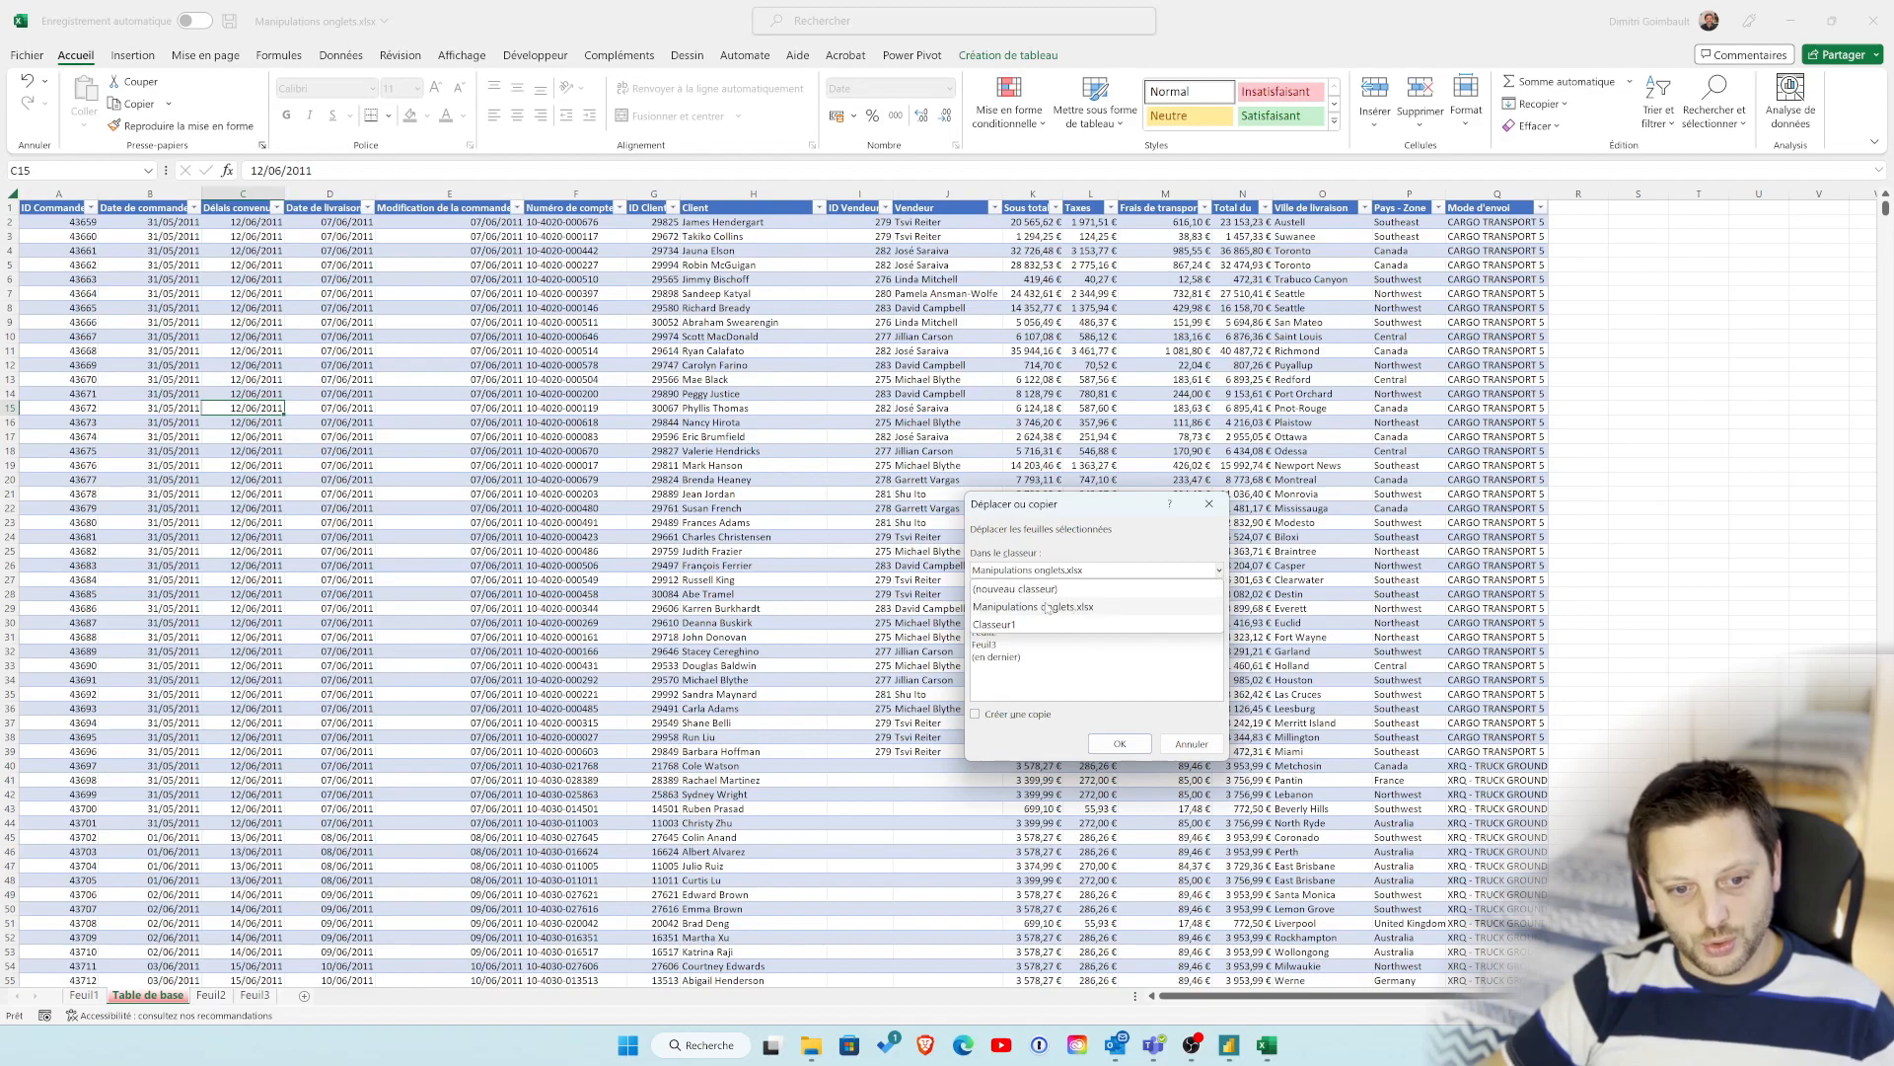
pyautogui.click(1026, 626)
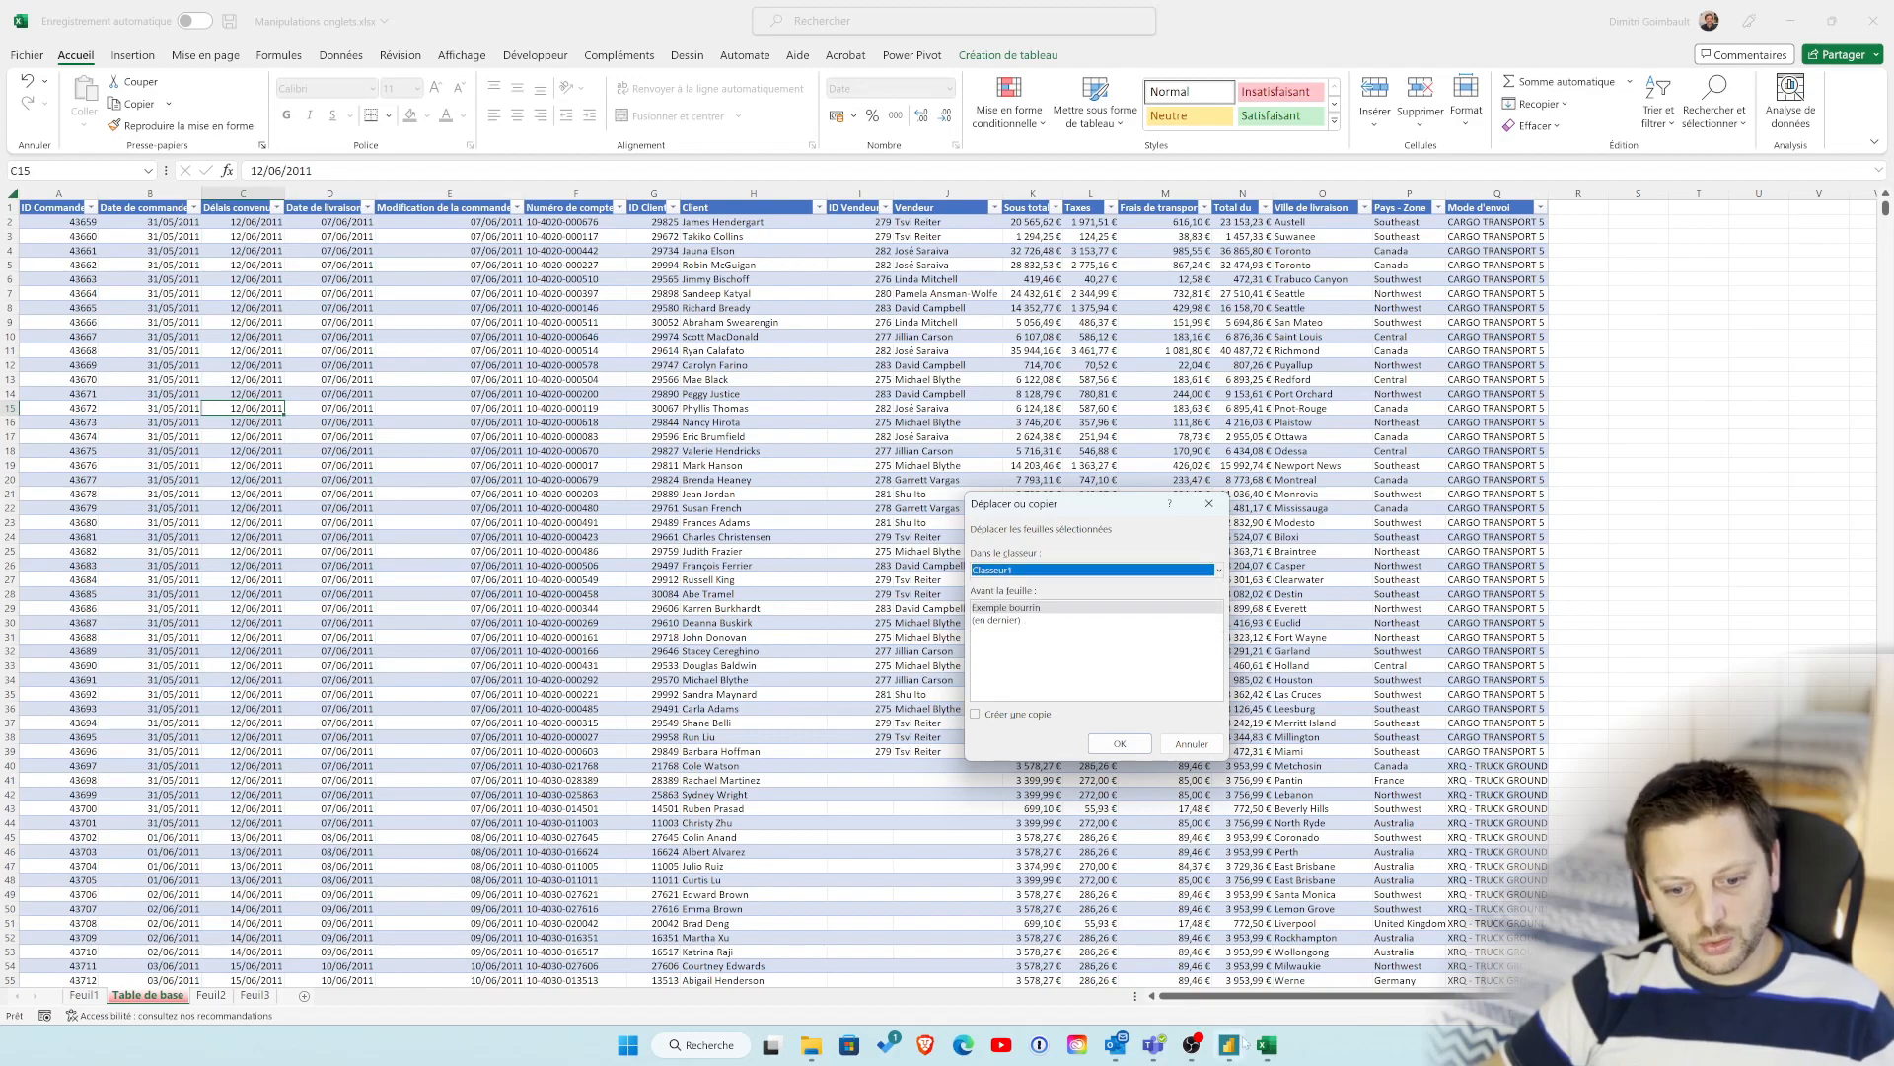
pyautogui.moveTo(1267, 1045)
pyautogui.moveTo(1339, 975)
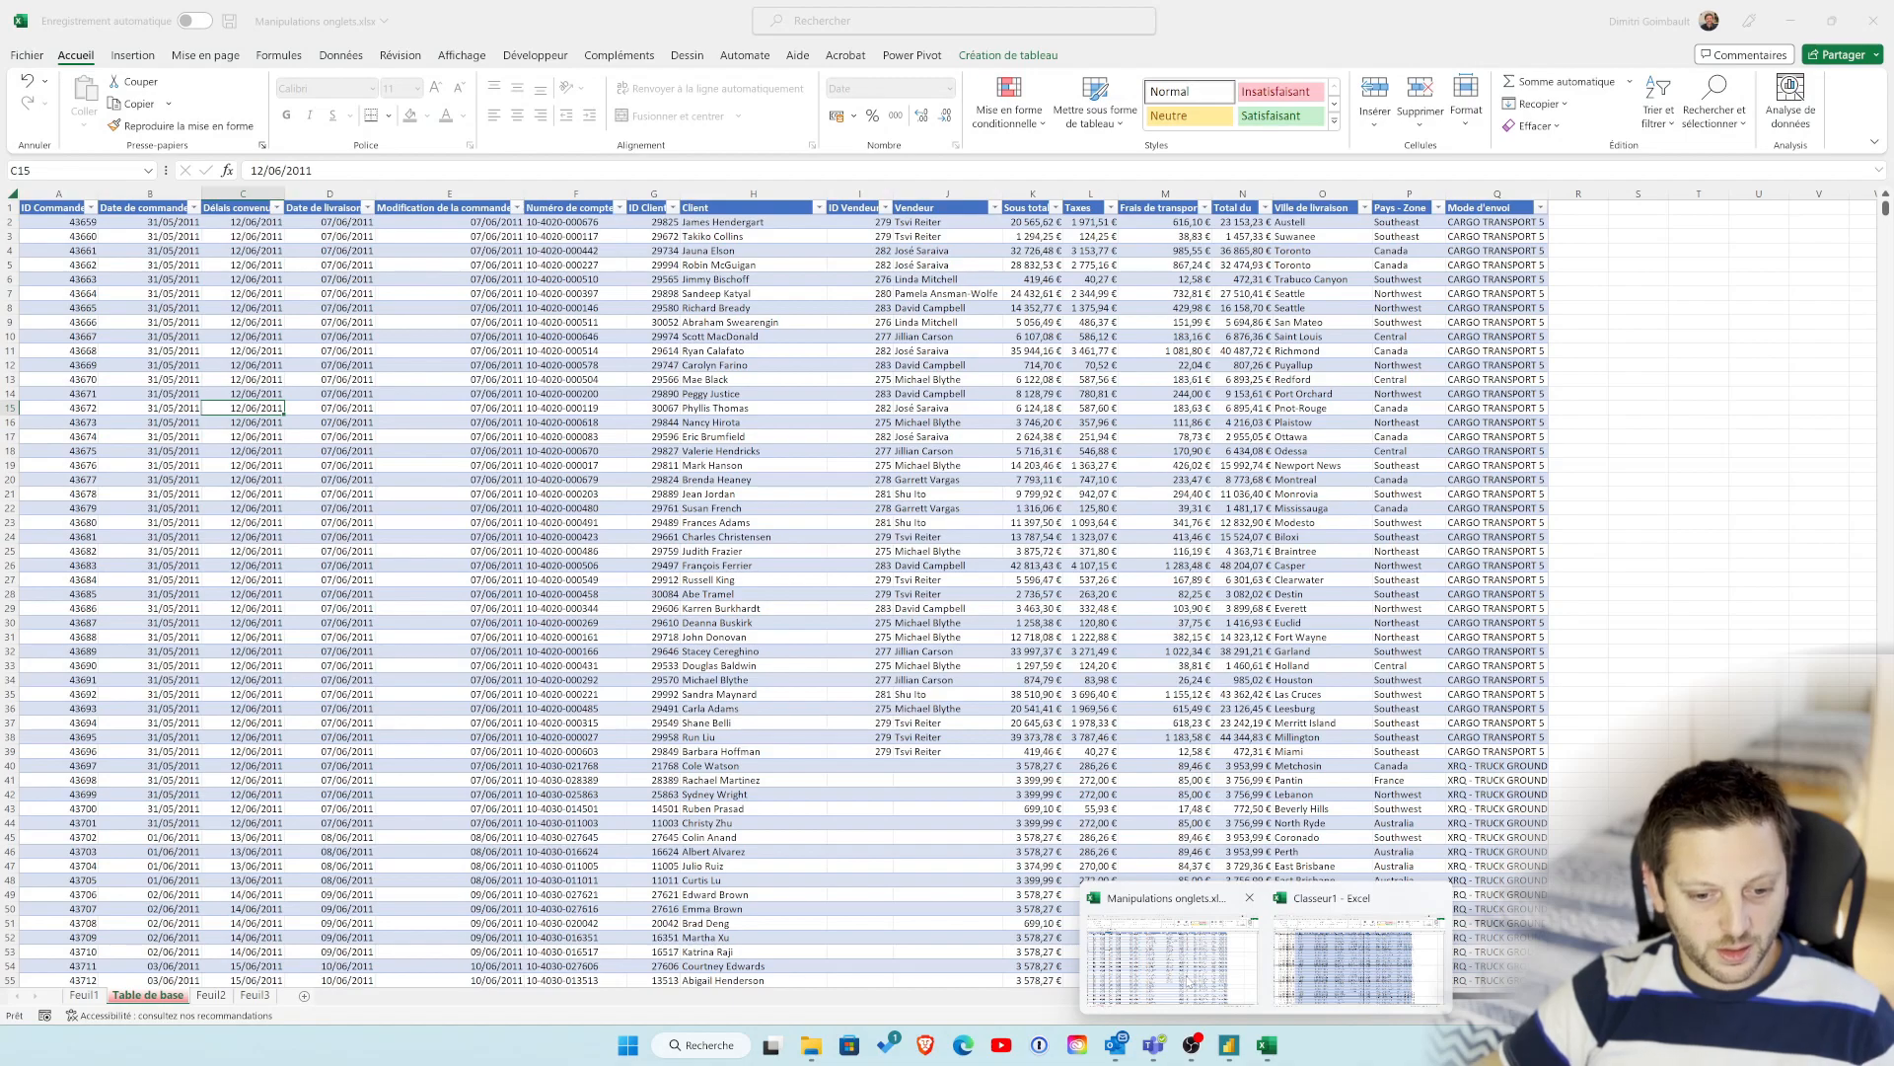
pyautogui.click(1189, 982)
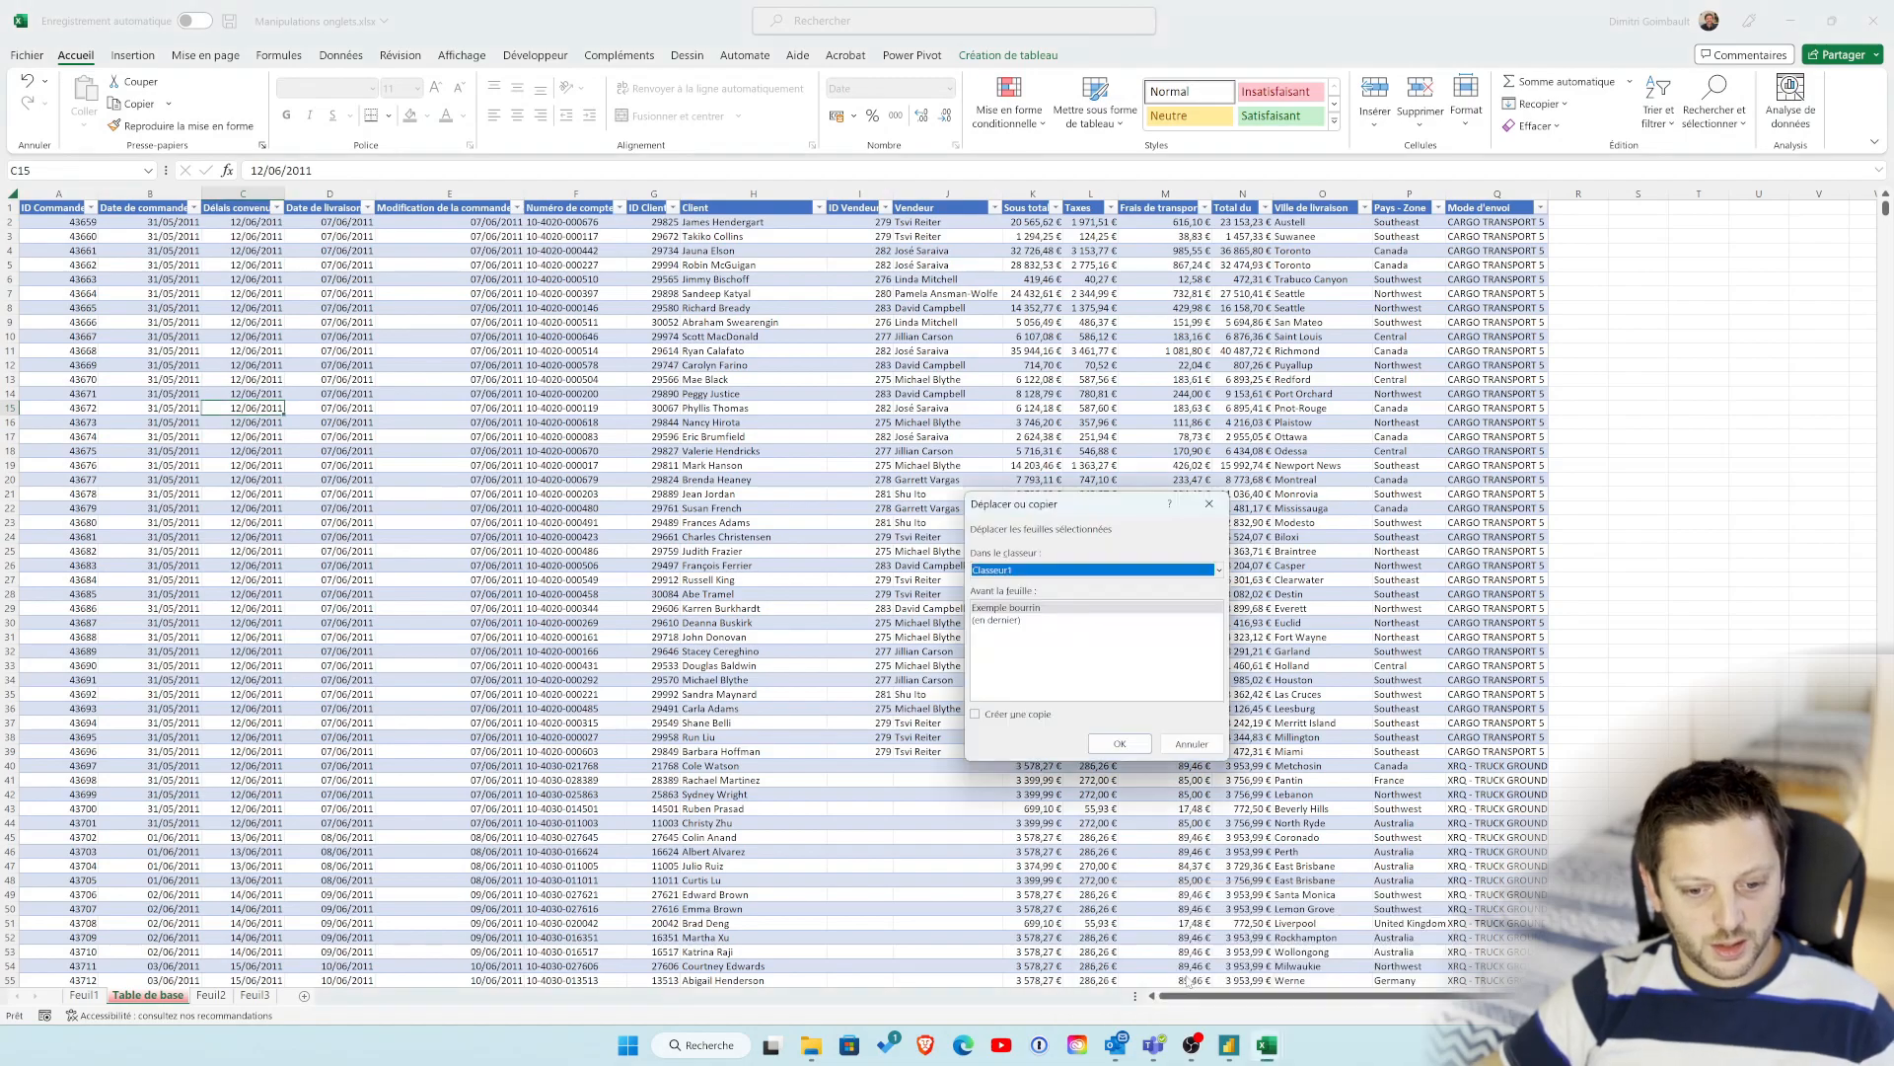
pyautogui.click(1012, 621)
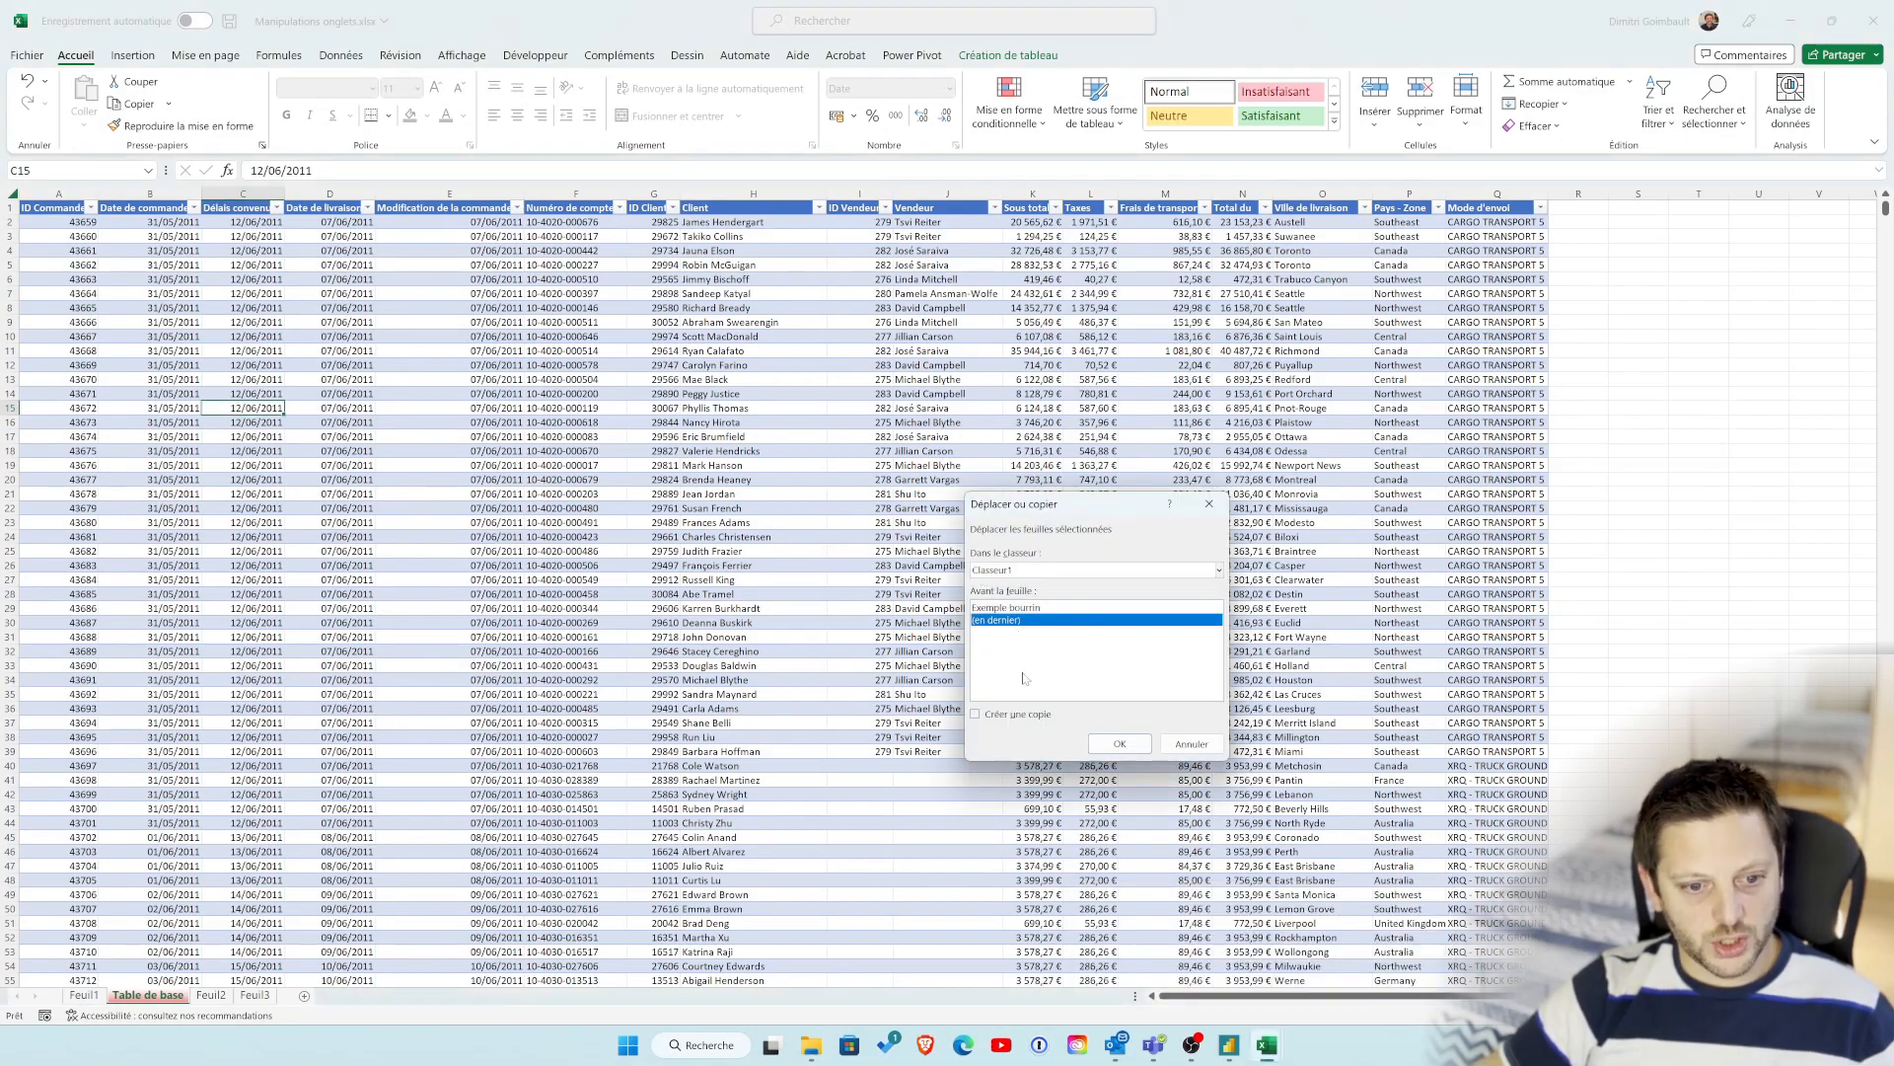
pyautogui.click(1018, 715)
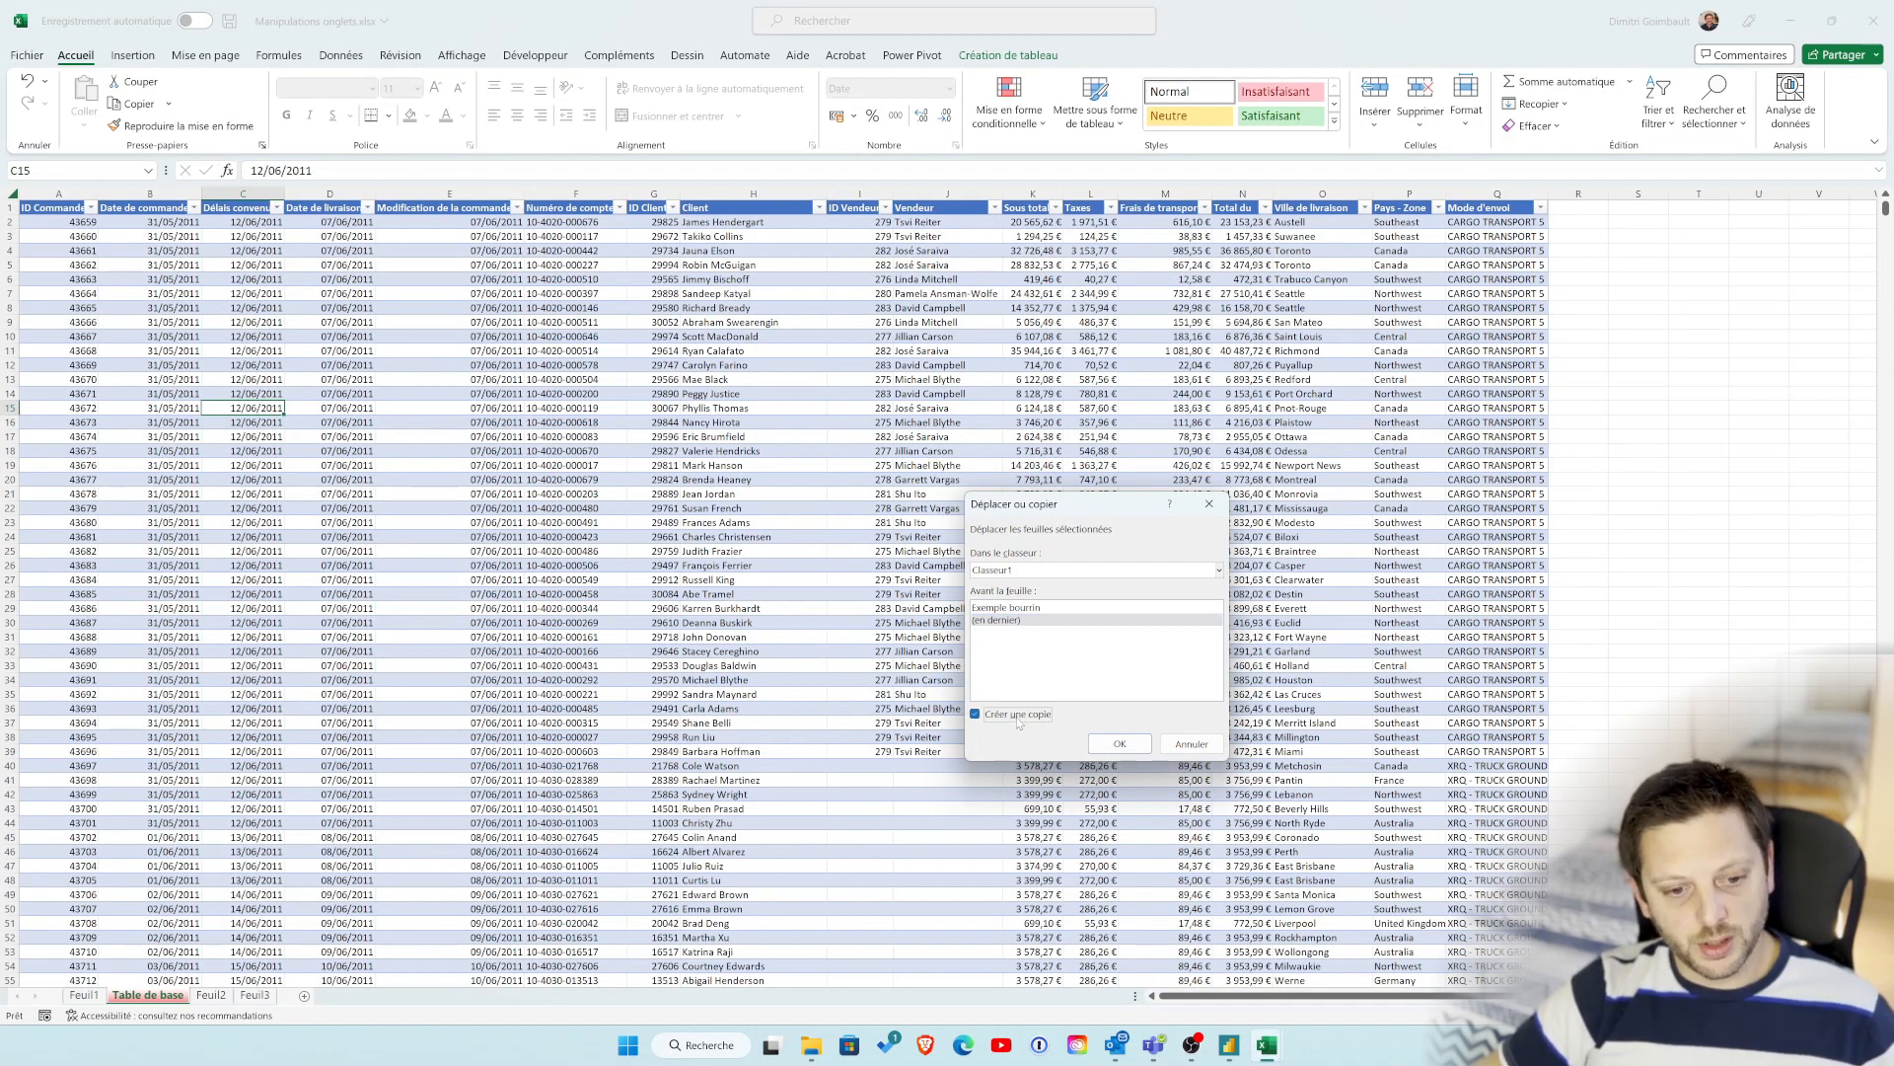
pyautogui.click(1120, 744)
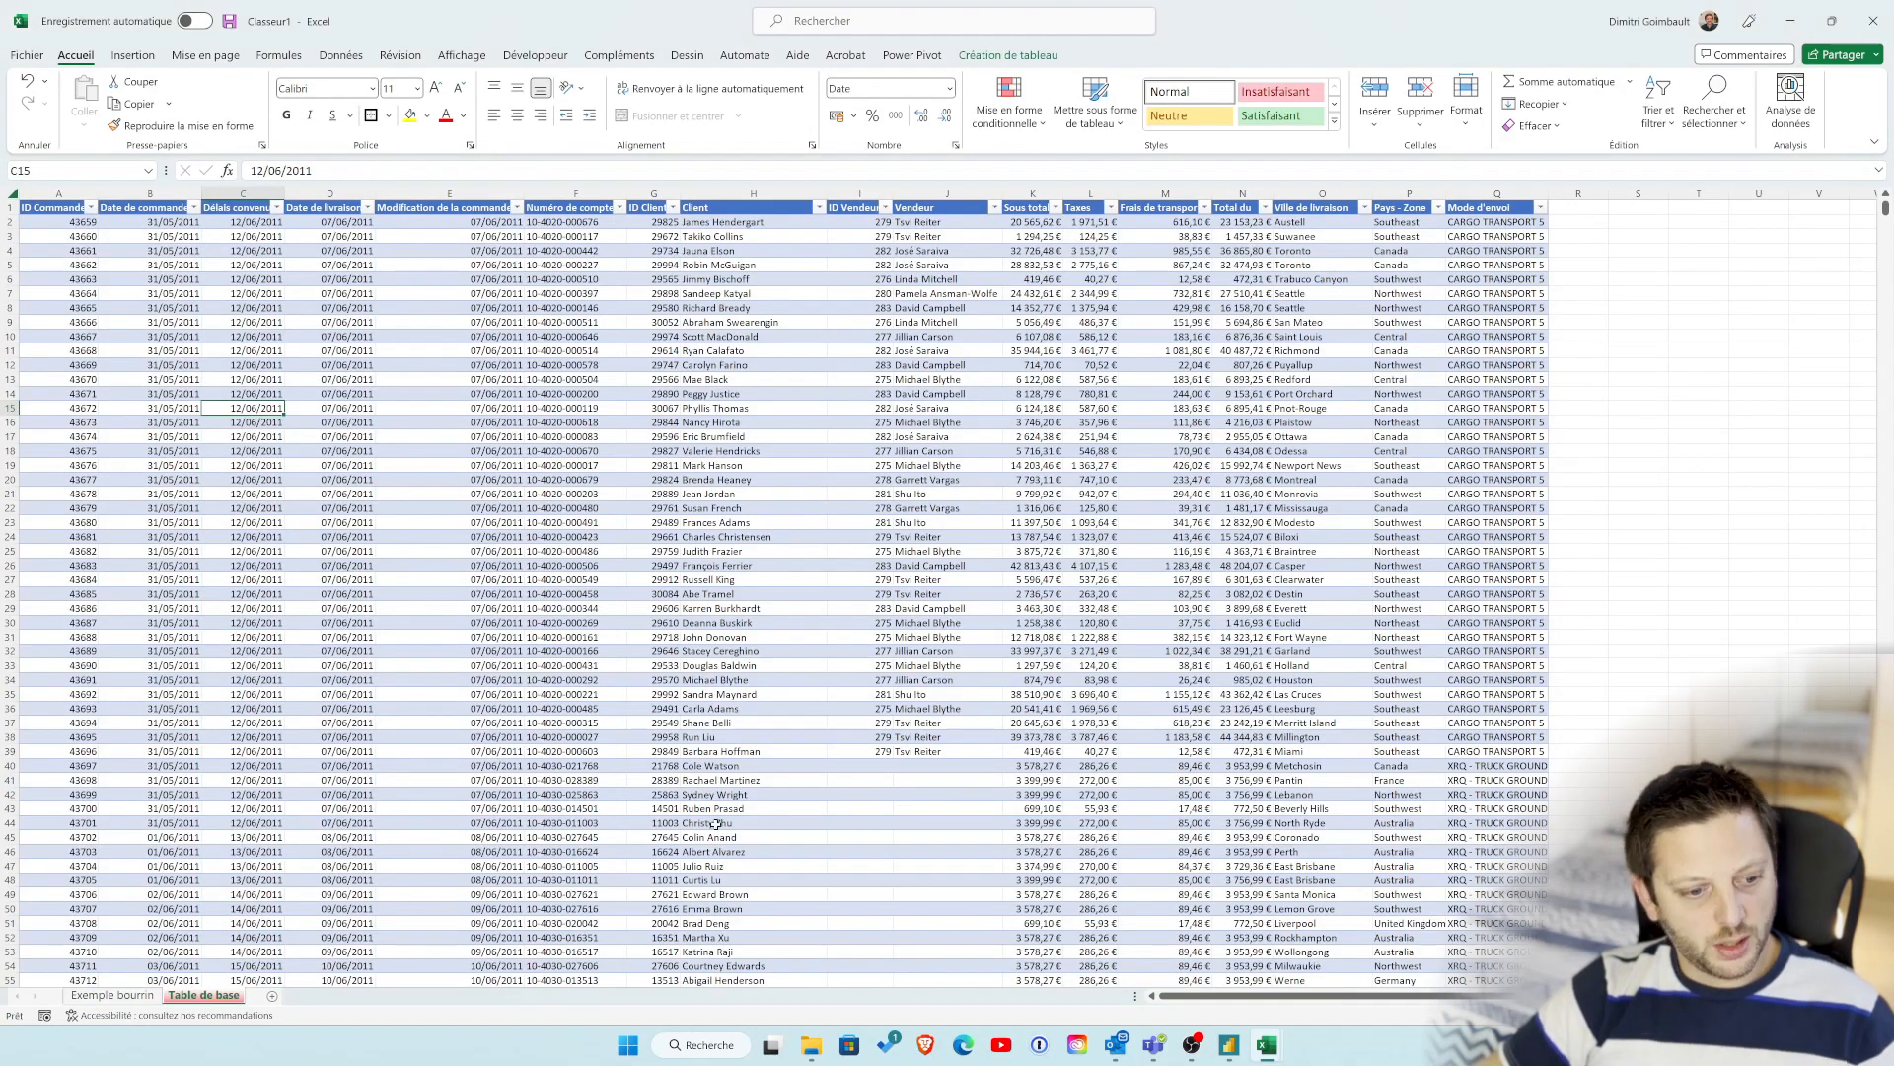
# Step: Examine the copied Table de base sheet in Classeur1 and return to the original sheet in Manipulations onglets.xlsx
pyautogui.click(311, 881)
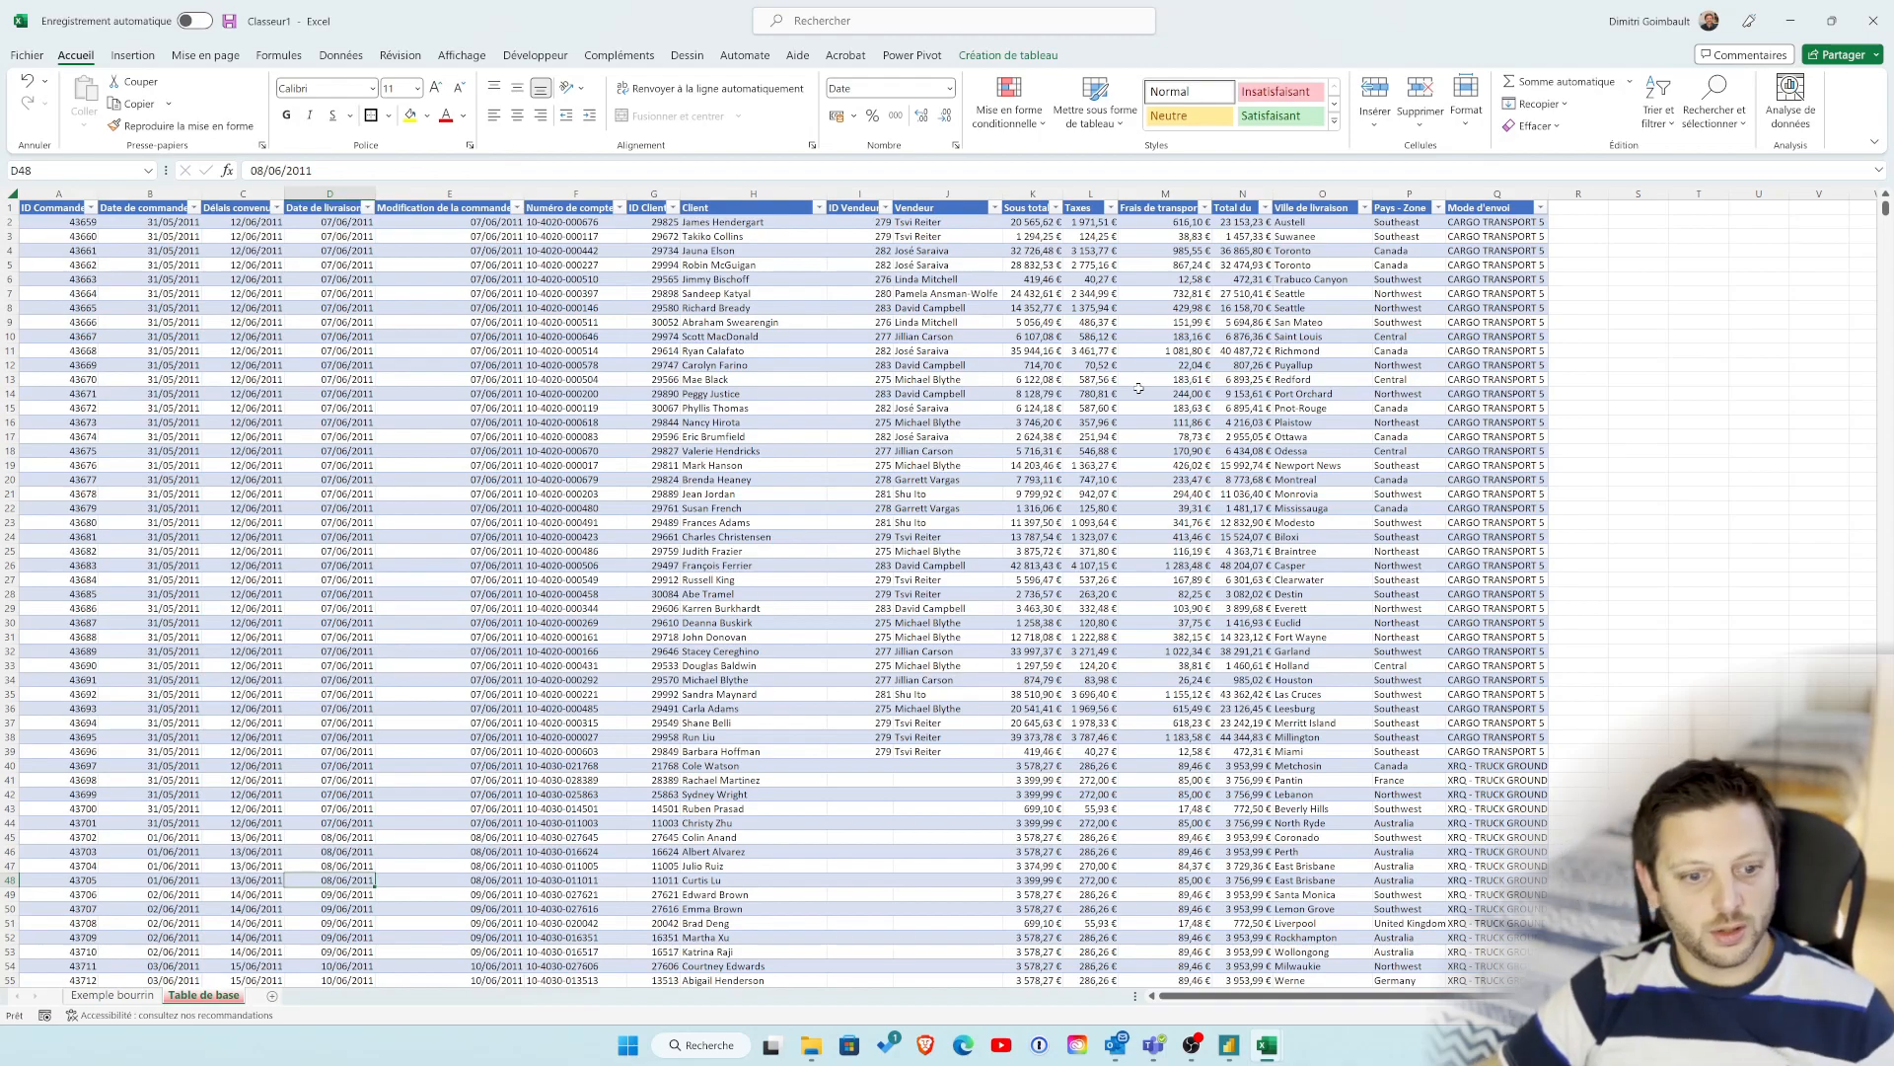
pyautogui.click(1000, 611)
pyautogui.click(1038, 651)
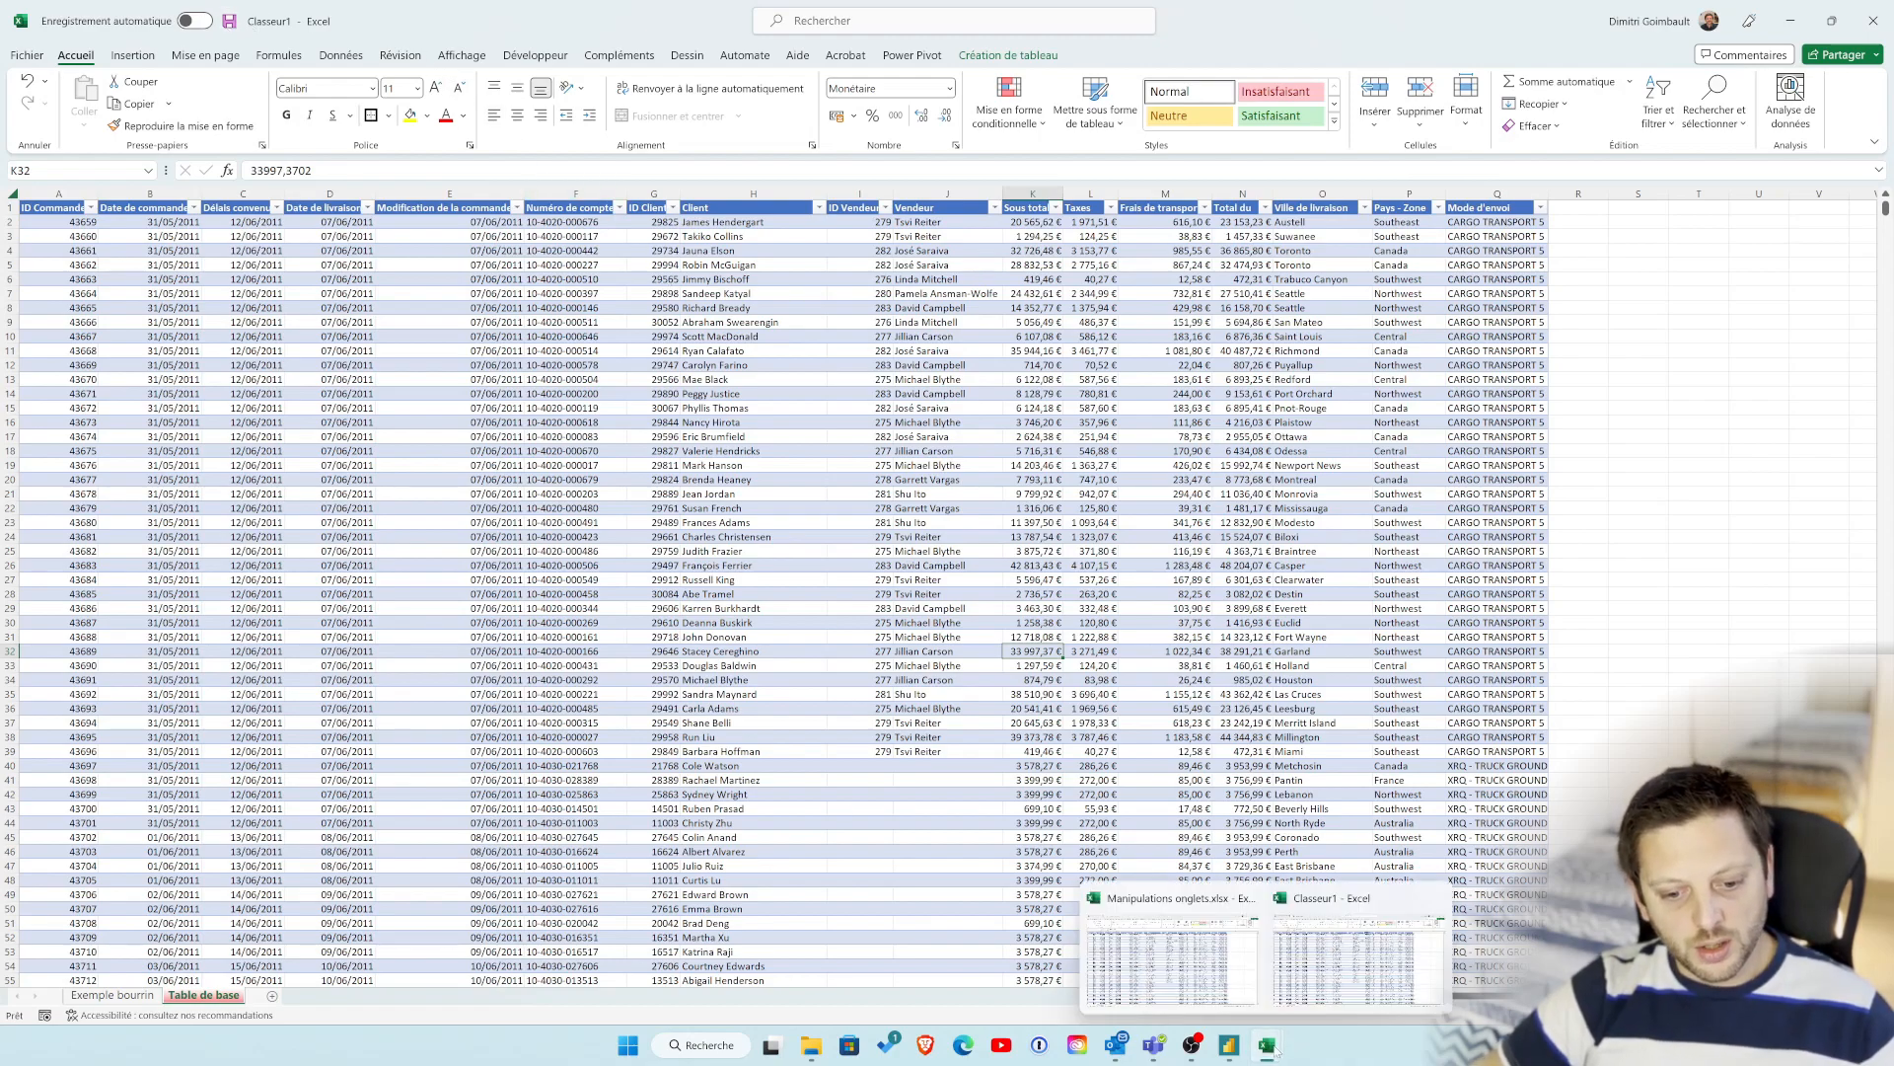
pyautogui.click(1176, 940)
pyautogui.click(787, 438)
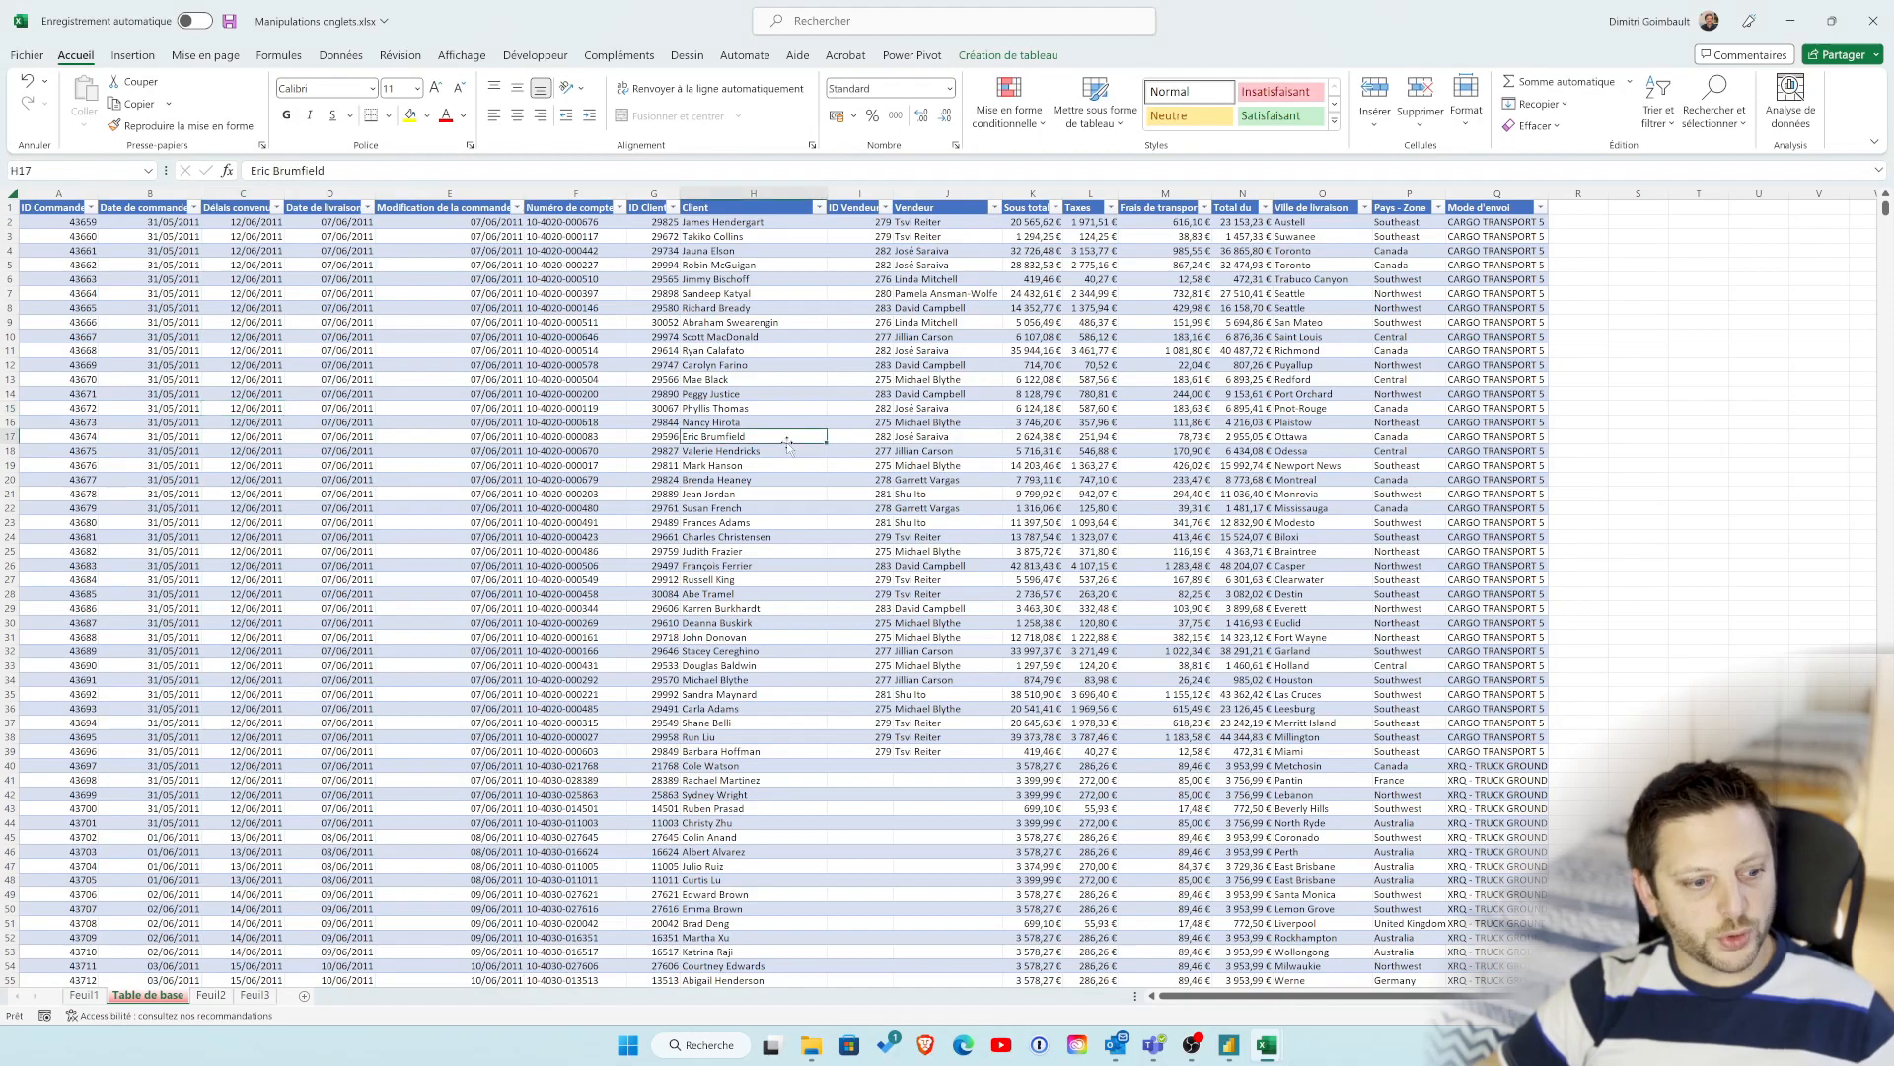